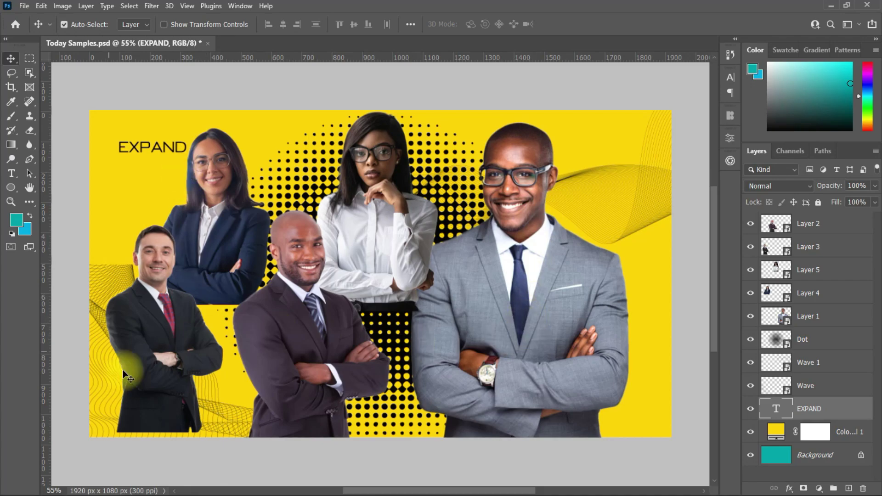
Start a new document from the 1080 × 1080 px, 300 ppi preset named 'Professional Poster'.
click(20, 5)
click(28, 16)
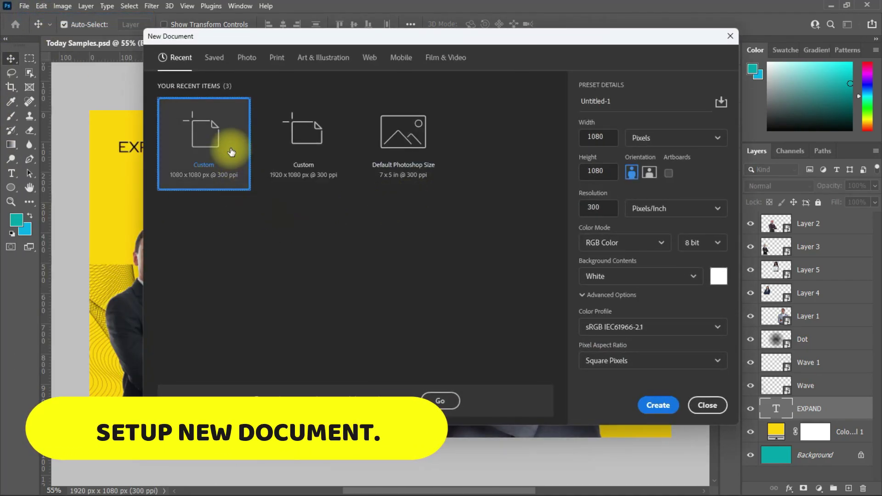
click(596, 137)
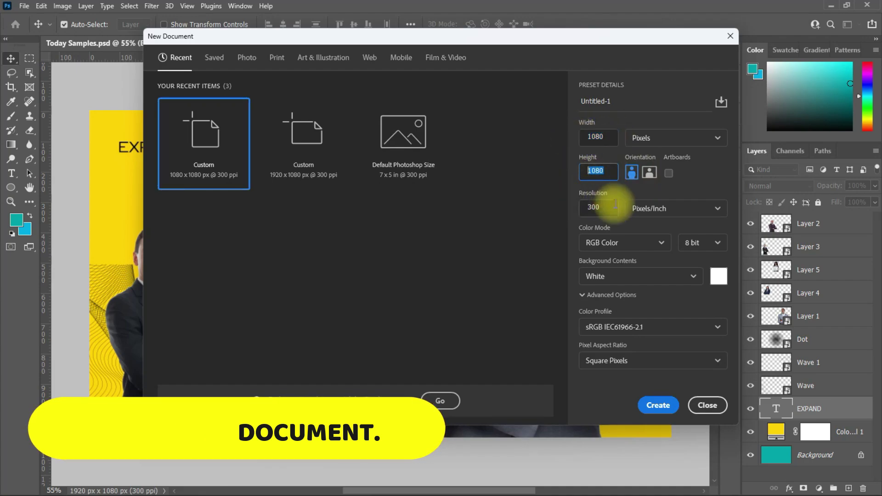
click(597, 101)
key(Caps_Lock)
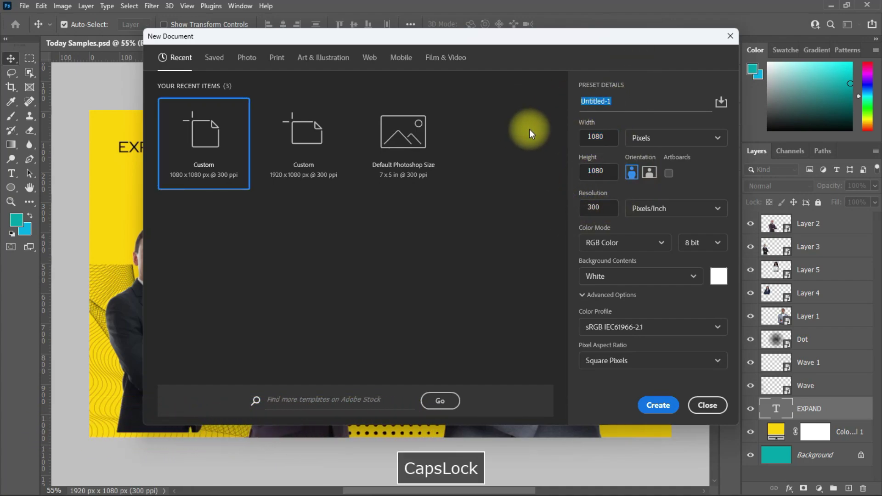
text(PR)
key(BackSpace)
text(rofessional Poster)
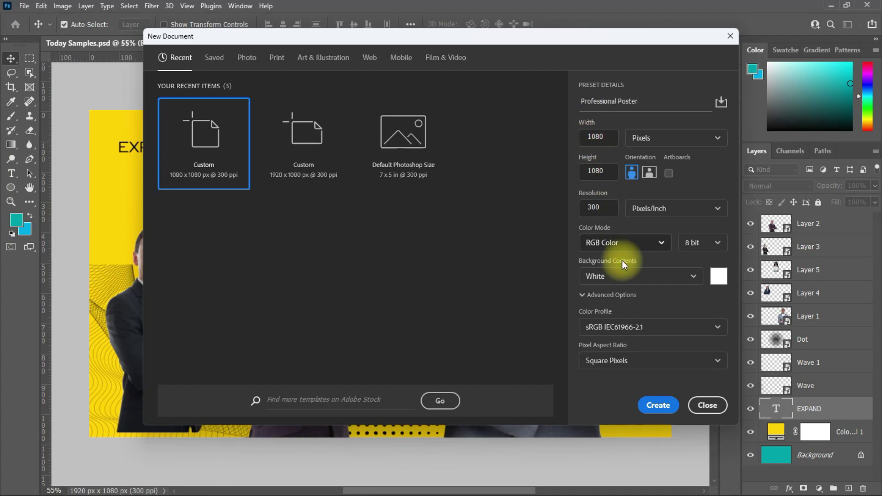
click(658, 405)
Drag margin guides from the rulers near the left, right and bottom edges.
drag(46, 276, 221, 284)
drag(51, 271, 540, 271)
drag(266, 56, 325, 457)
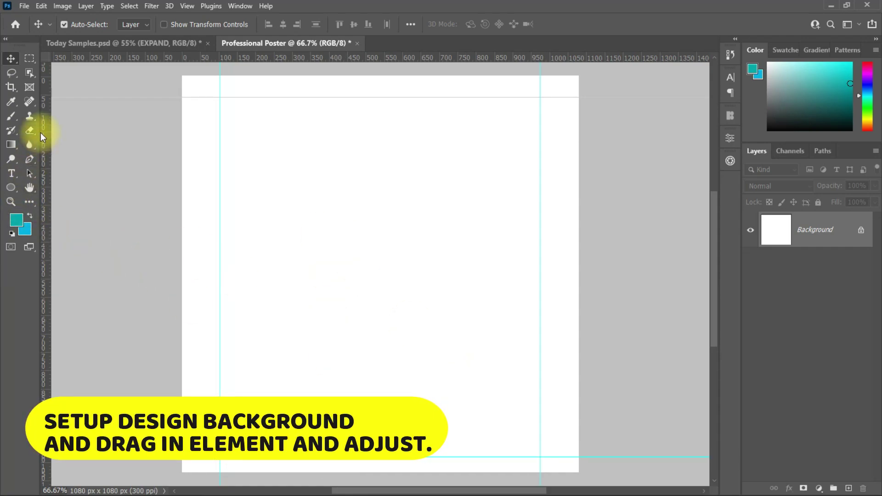
Draw a circle with the Ellipse Tool, shrink it, and move it toward the top.
right_click(11, 187)
click(50, 199)
drag(312, 152, 380, 257)
key(ctrl+t)
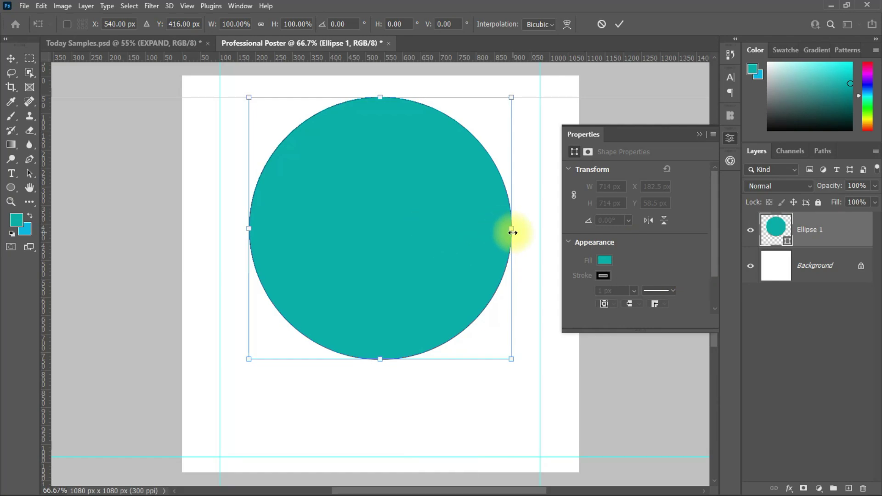
drag(512, 228, 481, 222)
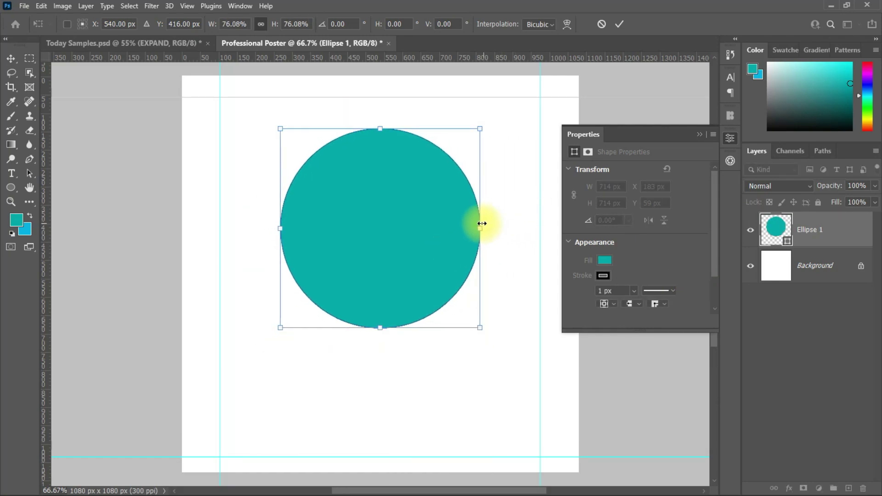
key(Return)
drag(414, 218, 413, 201)
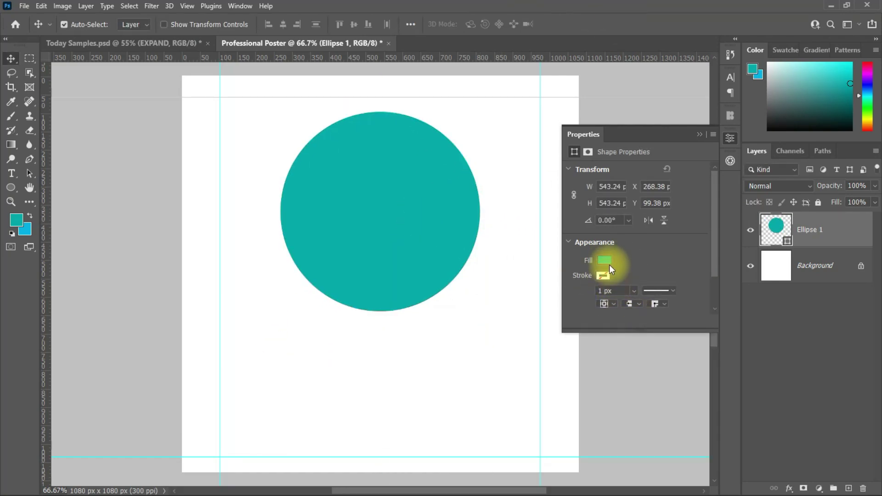
Give the circle no fill and a blue outline about 12 px thick.
click(605, 260)
click(577, 281)
click(603, 276)
click(589, 330)
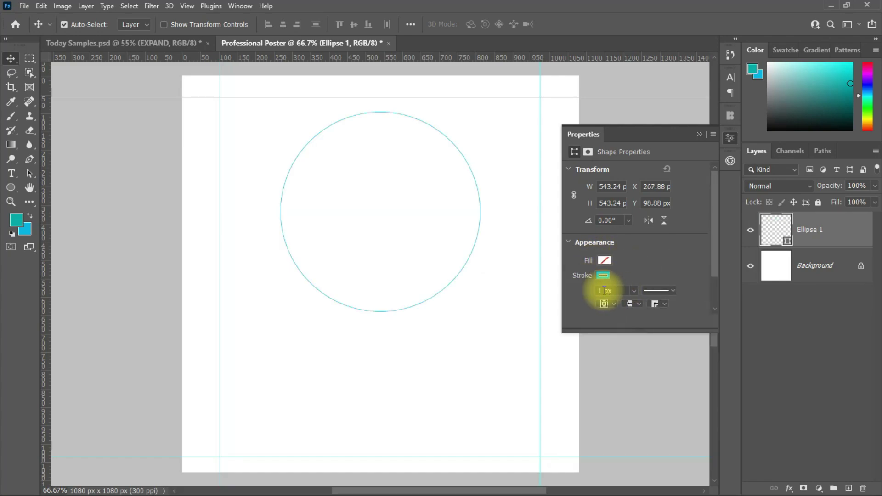
drag(632, 292, 635, 297)
Drag Wave 1 from Today Samples into the poster, enlarge it, rotate it along the left edge.
click(113, 46)
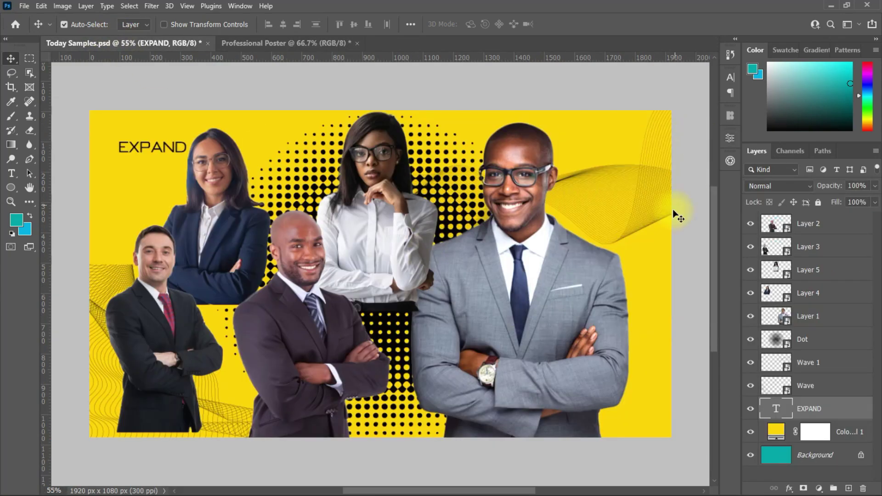
drag(317, 54, 410, 181)
key(ctrl+t)
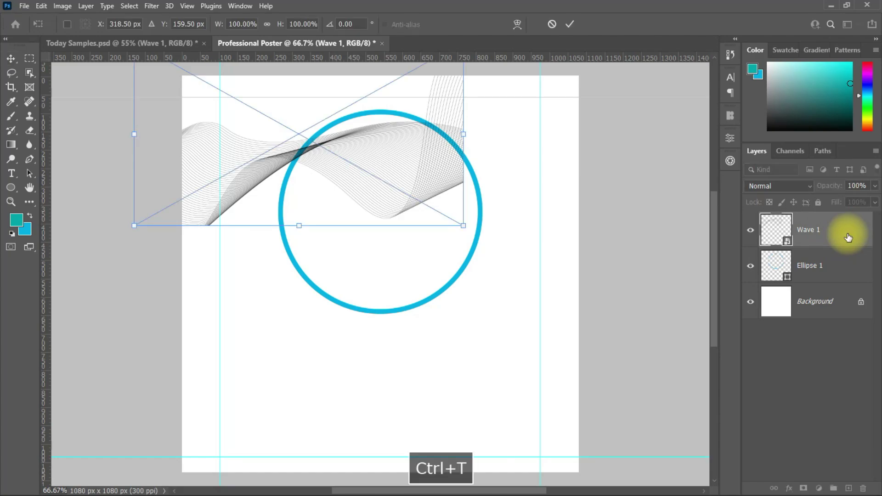
drag(466, 135, 577, 134)
drag(363, 226, 315, 20)
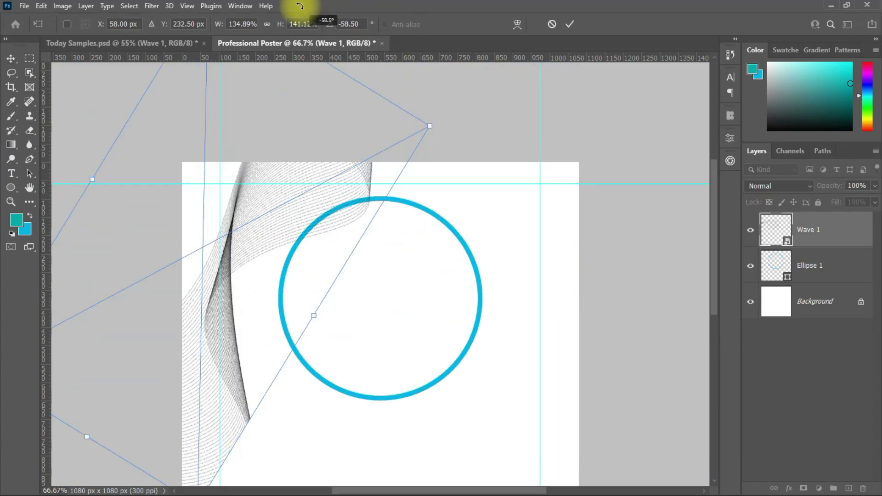
drag(196, 263, 246, 252)
key(Return)
Select the Background layer, undoing an accidentally created layer group.
scroll(201, 281, up, 2)
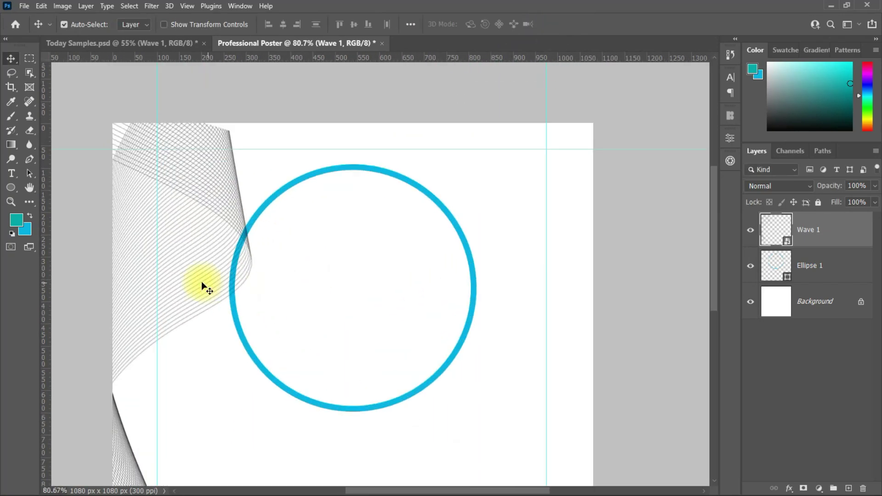
scroll(715, 313, down, 3)
scroll(714, 312, down, 3)
click(815, 301)
click(833, 488)
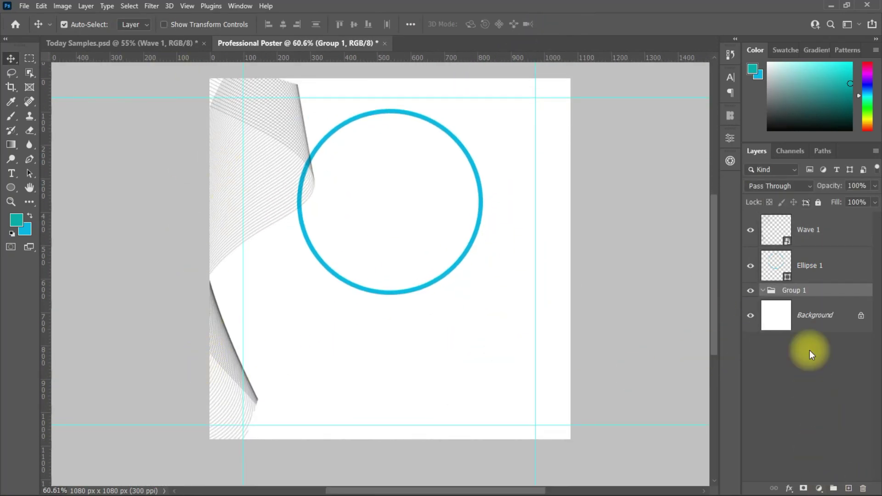
key(ctrl+z)
Add a Solid Color fill layer in light grey #f4f4f4.
click(819, 489)
click(826, 299)
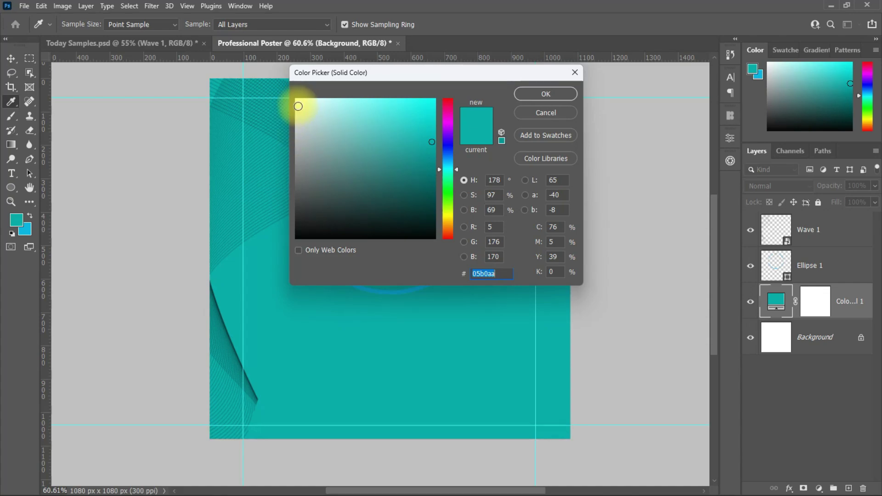
drag(298, 106, 289, 105)
key(Return)
key(v)
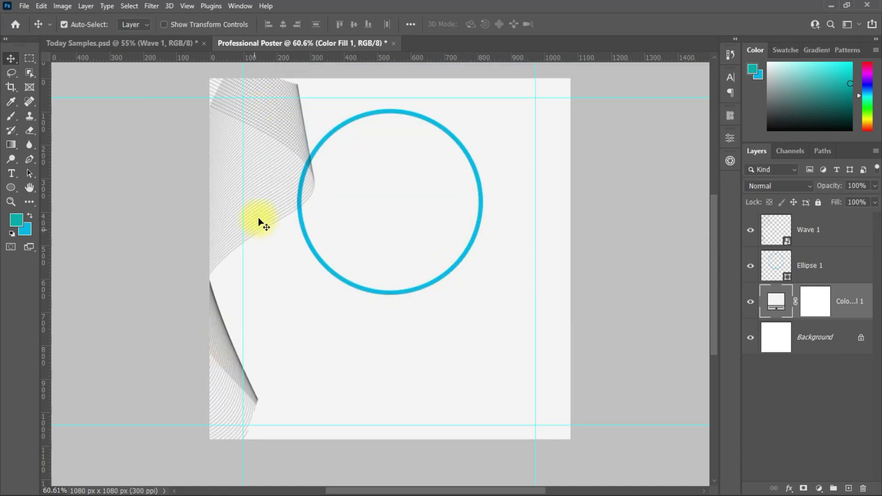
Fade the Wave 1 layer to 24% opacity, undoing an accidental fill-layer copy.
click(830, 241)
drag(846, 199, 835, 202)
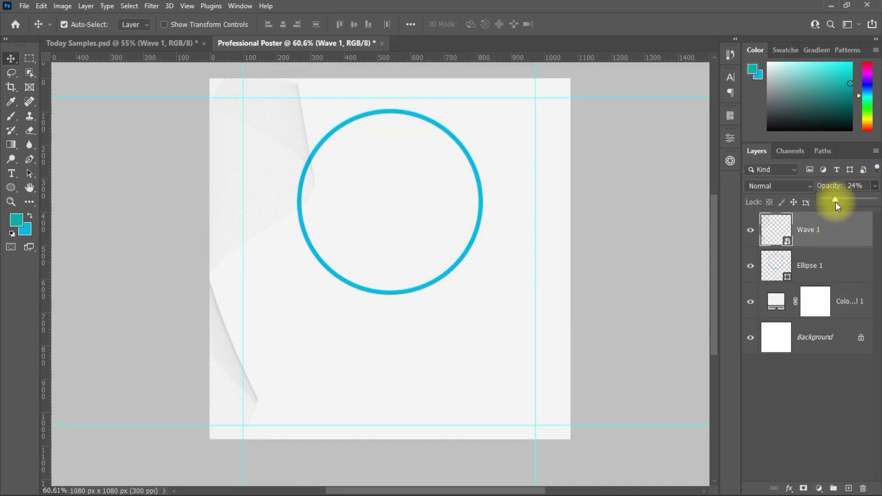
click(229, 356)
drag(238, 369, 521, 416)
key(ctrl+z)
Duplicate Wave 1 and rotate the copy into the upper-right corner.
click(831, 230)
key(ctrl+j)
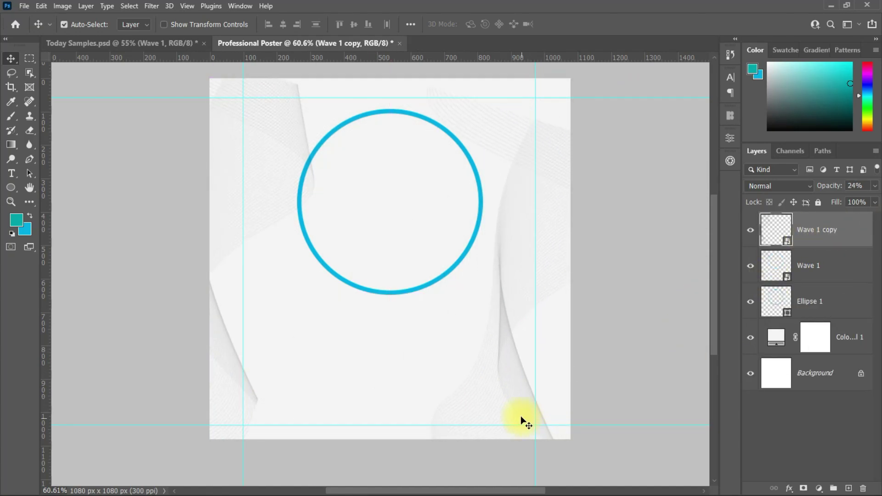
key(ctrl+t)
drag(699, 437, 658, 133)
scroll(344, 380, up, 5)
scroll(417, 382, down, 2)
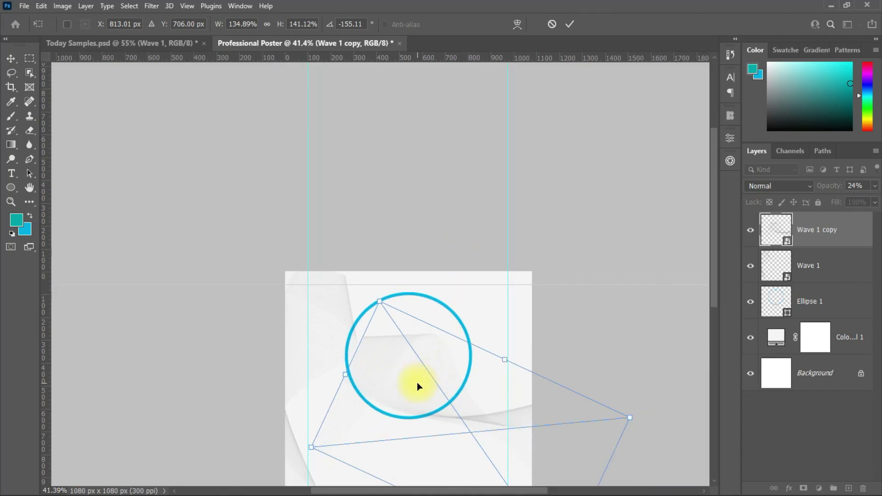
drag(417, 382, 492, 315)
key(Return)
click(583, 372)
scroll(455, 339, up, 2)
scroll(455, 339, down, 1)
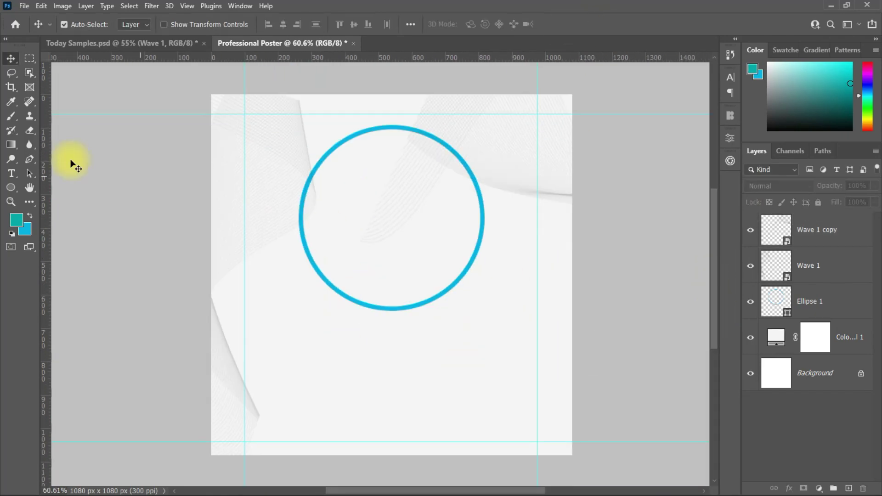
click(93, 42)
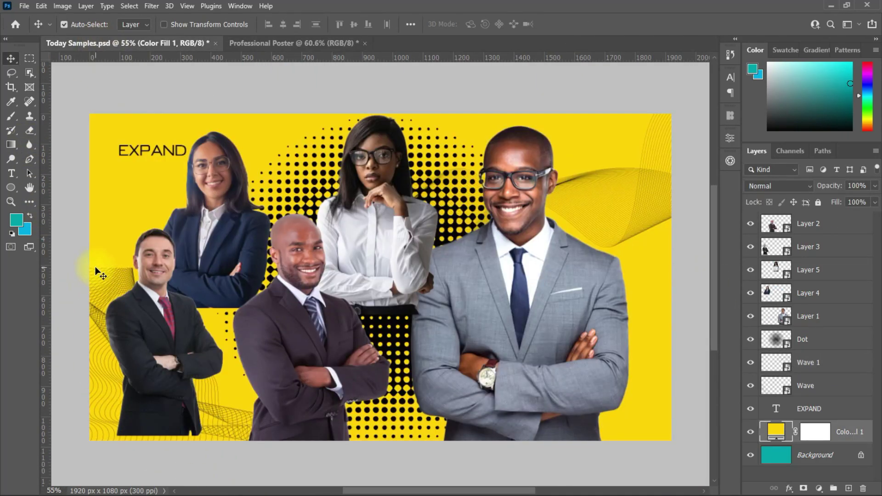
Bring the Wave layer into the poster, move it up, and fade it to about 33% opacity.
drag(97, 272, 337, 419)
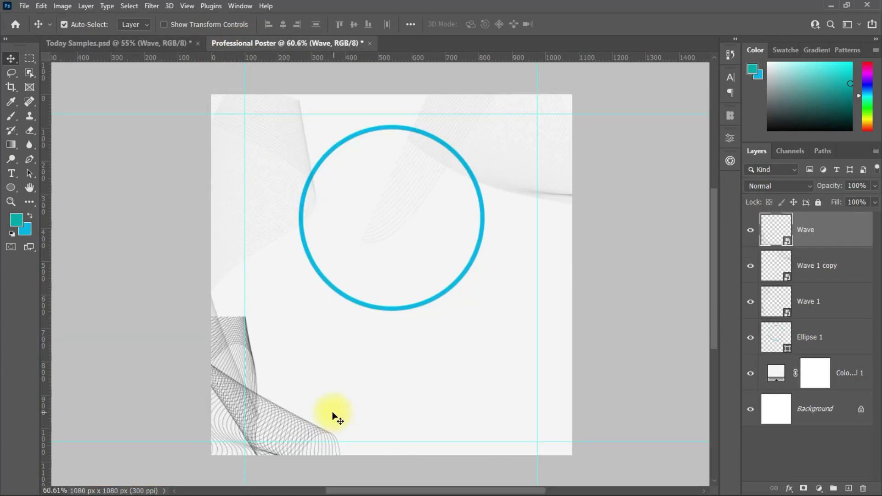
click(235, 338)
click(787, 294)
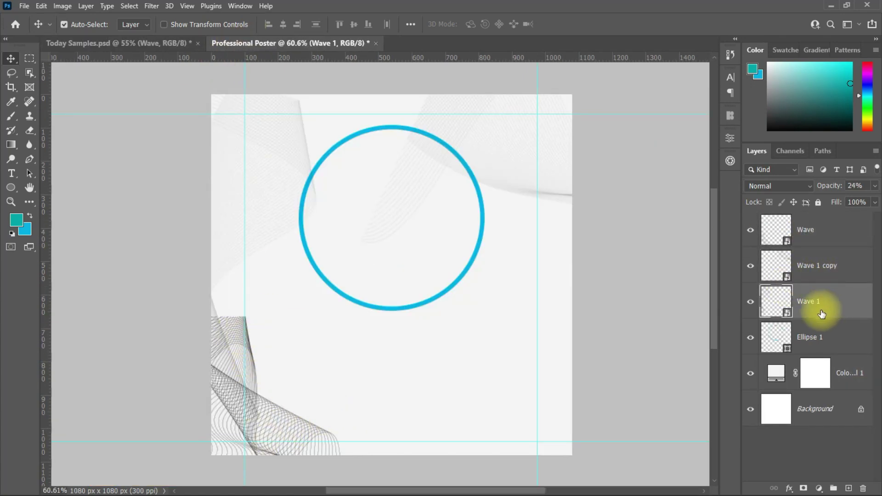
click(240, 343)
drag(240, 340, 251, 293)
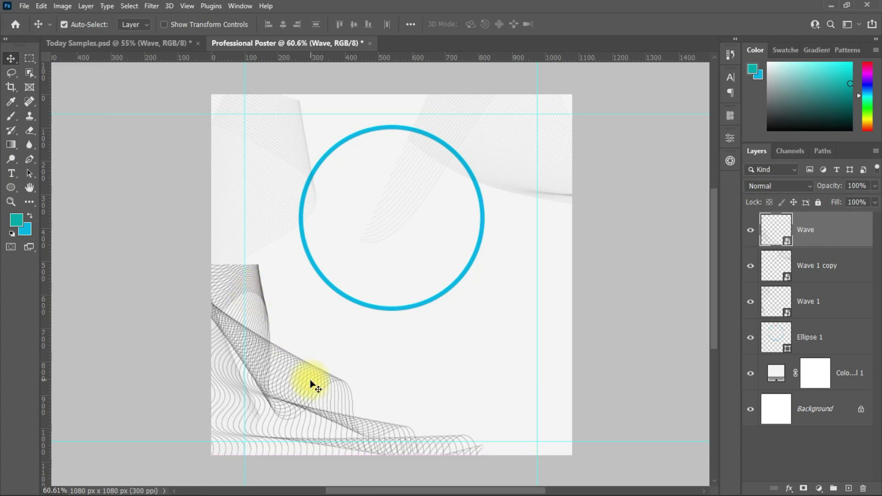
click(779, 186)
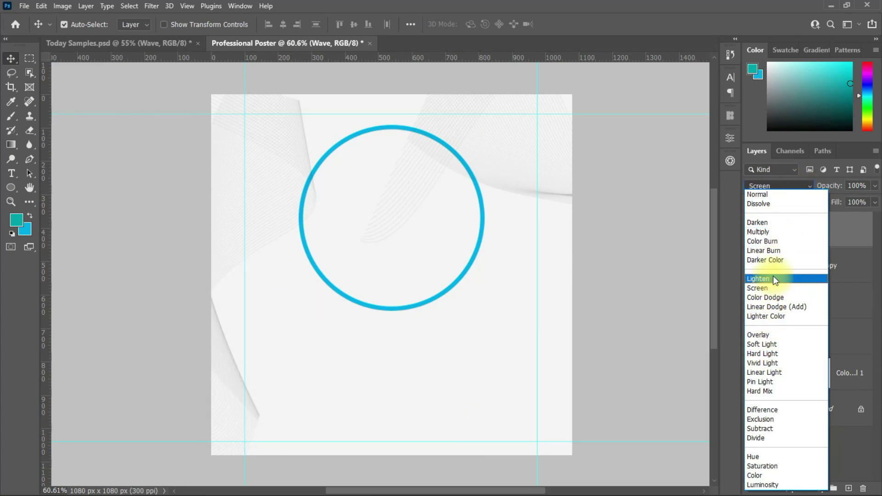
click(530, 343)
drag(874, 202, 841, 205)
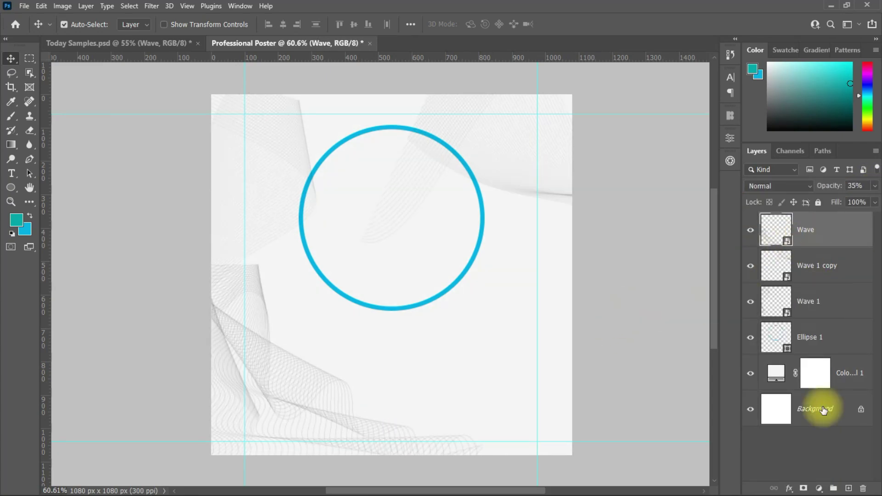
Add a white layer mask to Wave and stretch the wave wider and taller across the poster.
click(804, 488)
click(861, 236)
key(ctrl+t)
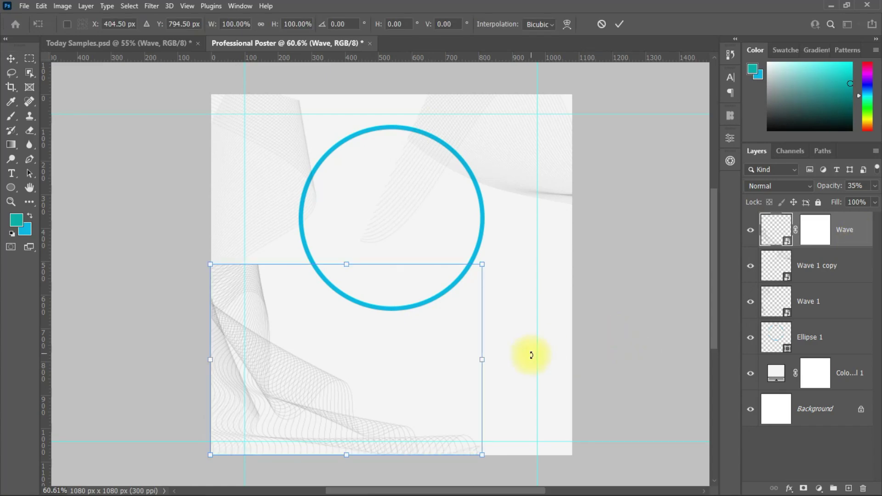
drag(483, 356, 587, 356)
drag(399, 266, 428, 99)
key(Return)
click(613, 317)
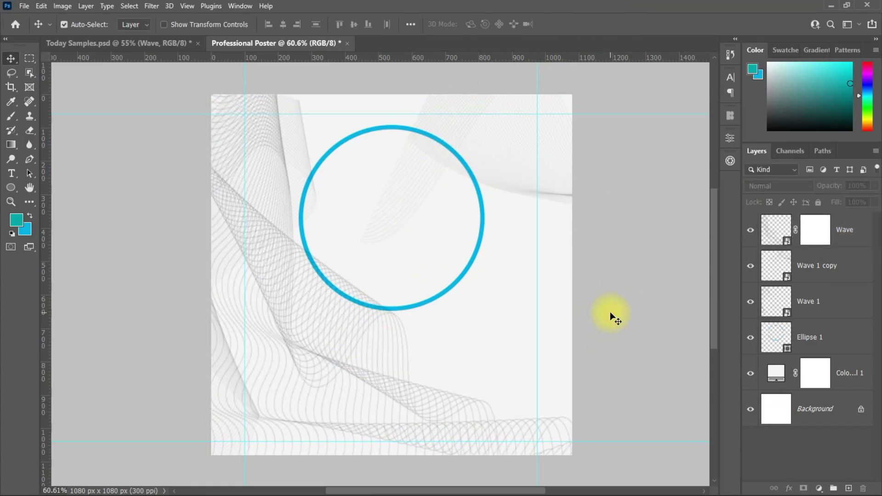
Target the Wave mask, drop the layer to 12% opacity, and reset colours to white and black.
click(773, 240)
click(875, 186)
drag(841, 202, 829, 197)
click(815, 230)
Drag a Multiply, fade-to-transparent gradient upward on the mask so the wave fades toward the top.
click(11, 145)
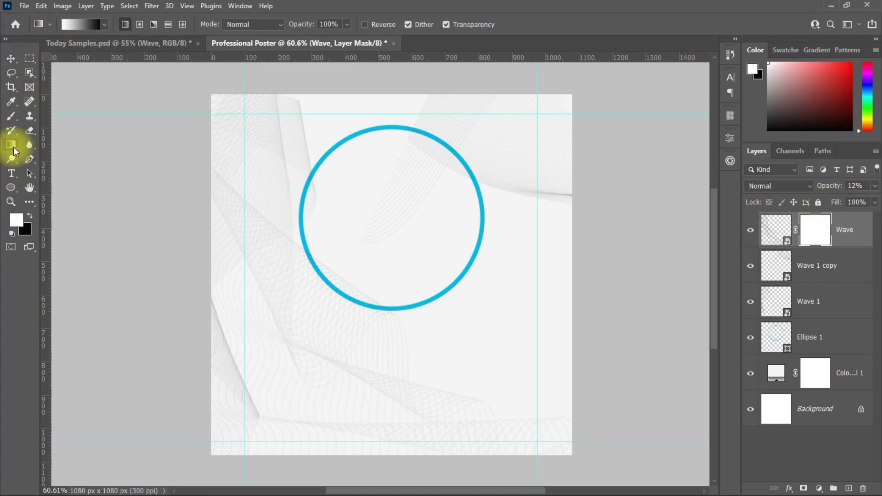
click(253, 24)
click(237, 81)
click(105, 24)
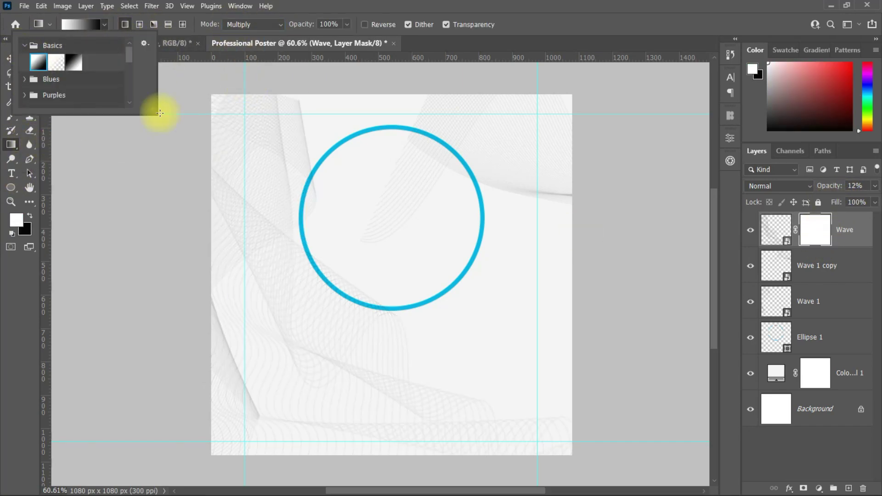
click(317, 50)
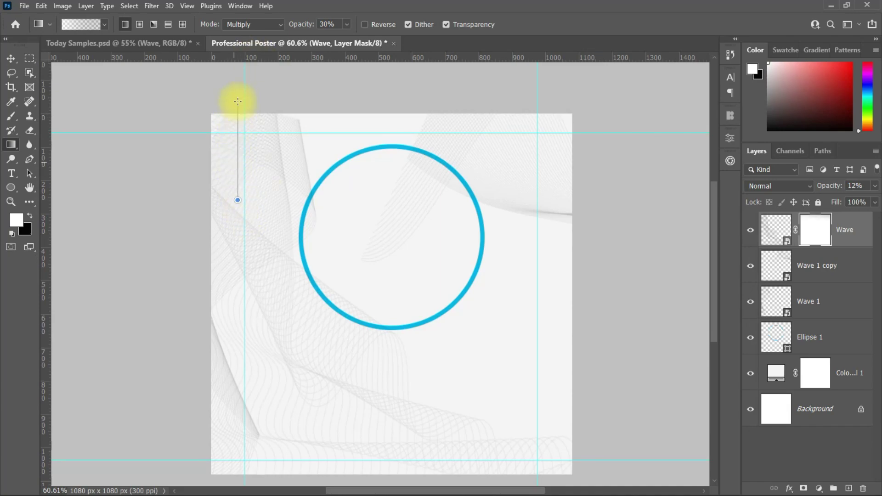
key(ctrl+z)
drag(242, 205, 242, 138)
scroll(236, 246, up, 2)
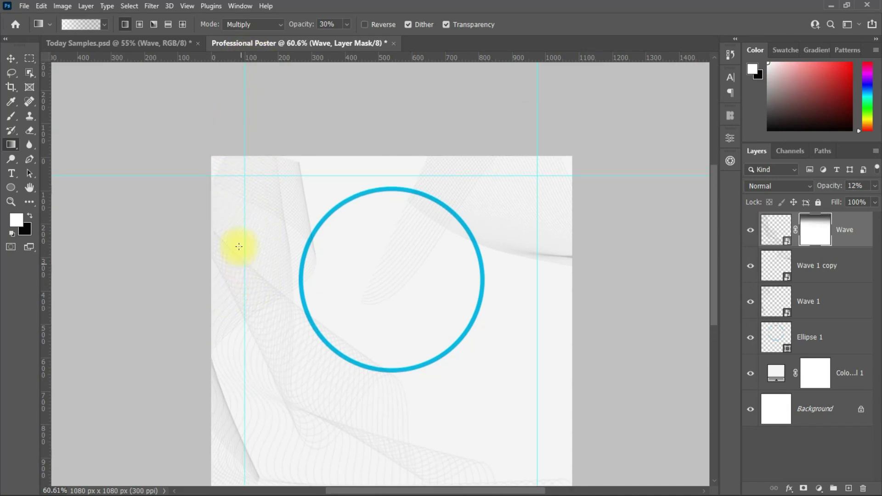
key(v)
scroll(419, 319, down, 1)
scroll(419, 320, down, 2)
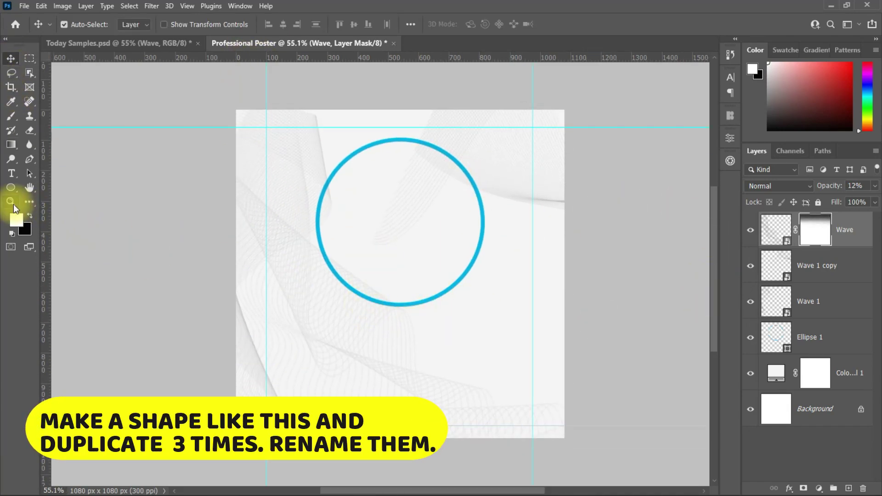
Create a teal 416 × 188 px rectangle below the circle with the Rectangle tool.
right_click(10, 187)
click(40, 190)
drag(373, 342, 394, 352)
click(699, 134)
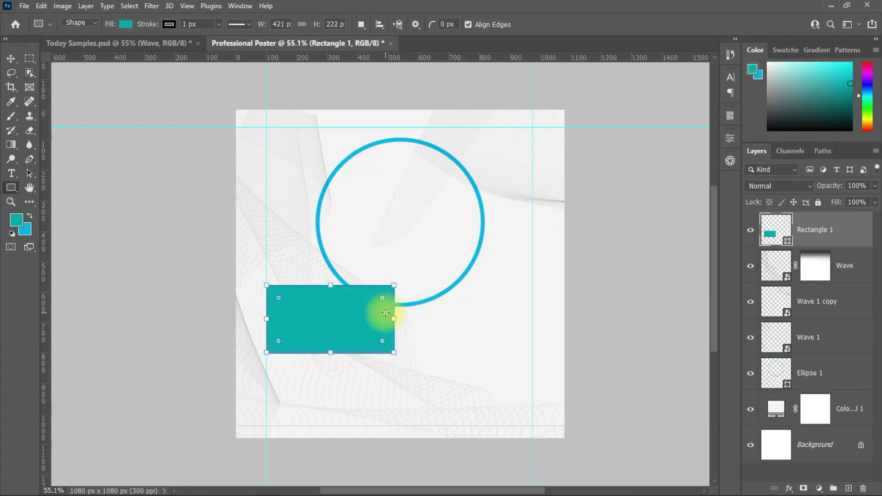
key(ctrl+z)
click(380, 319)
text(416)
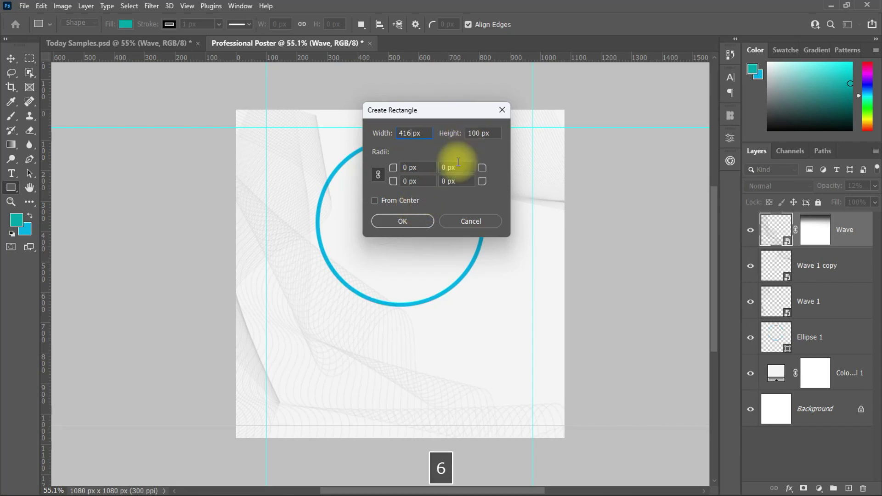
key(Tab)
text(188)
click(402, 221)
Remove the rectangle's stroke, position it, and Alt-drag copies into a two-by-two grid.
click(603, 275)
click(580, 297)
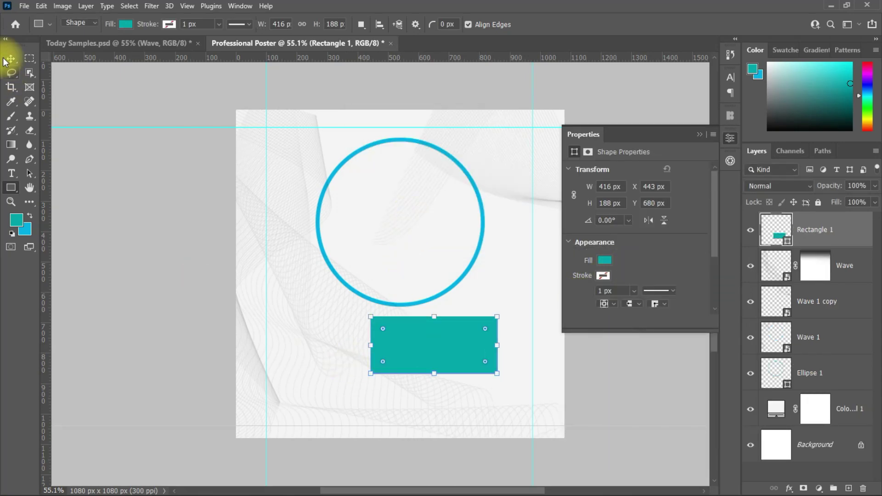
click(11, 59)
mouse_move(405, 342)
mouse_down()
mouse_move(315, 323)
mouse_move(478, 315)
mouse_up()
drag(322, 308, 322, 381)
click(448, 318)
drag(448, 319, 448, 376)
scroll(386, 309, up, 2)
scroll(435, 282, down, 2)
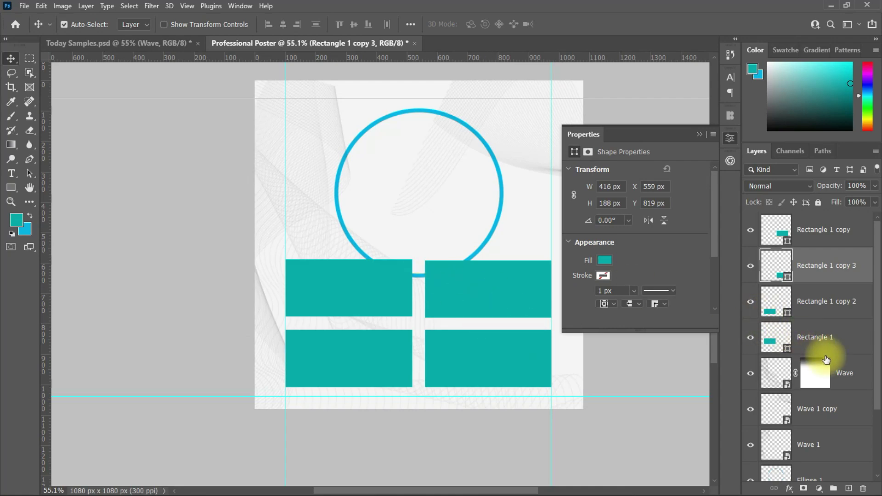
scroll(826, 359, down, 2)
Lock the Wave 1, Ellipse 1 and Wave background layers against edits.
click(796, 300)
click(811, 405)
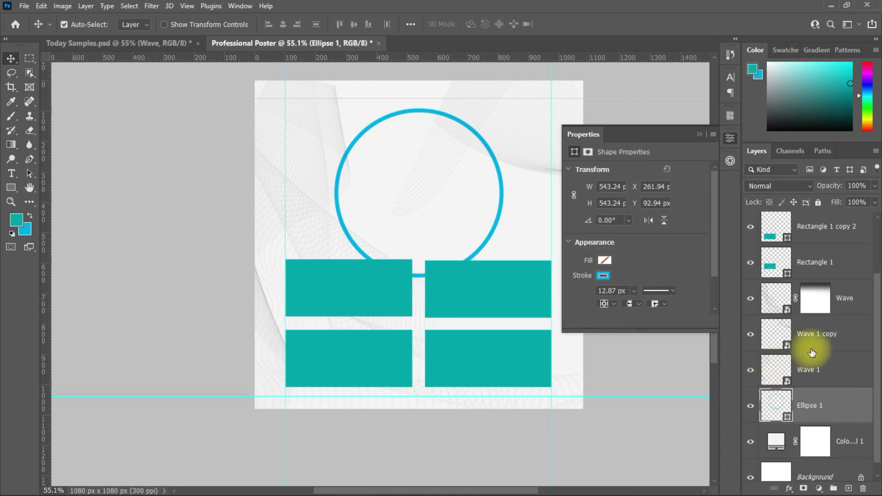
scroll(827, 349, down, 1)
click(842, 328)
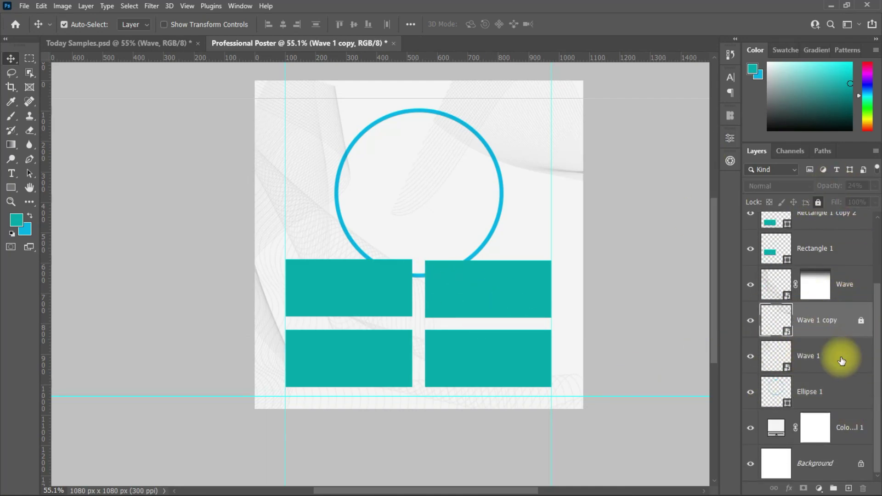
click(842, 361)
key(ctrl+slash)
key(alt+bracketleft)
click(818, 202)
key(alt+bracketleft)
click(818, 202)
click(859, 290)
scroll(864, 321, up, 1)
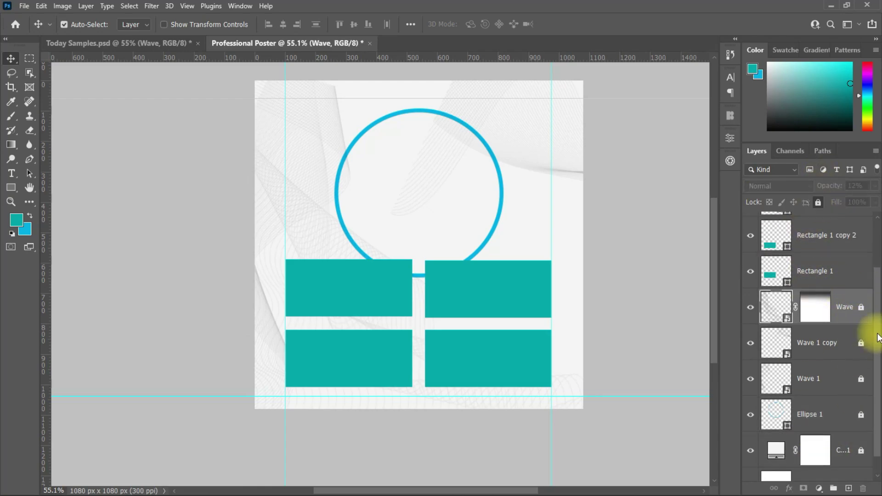
scroll(869, 354, down, 1)
scroll(868, 360, up, 3)
Select all four teal rectangles and nudge them up slightly.
drag(524, 230, 351, 354)
drag(364, 310, 360, 286)
scroll(702, 321, up, 2)
scroll(712, 327, up, 2)
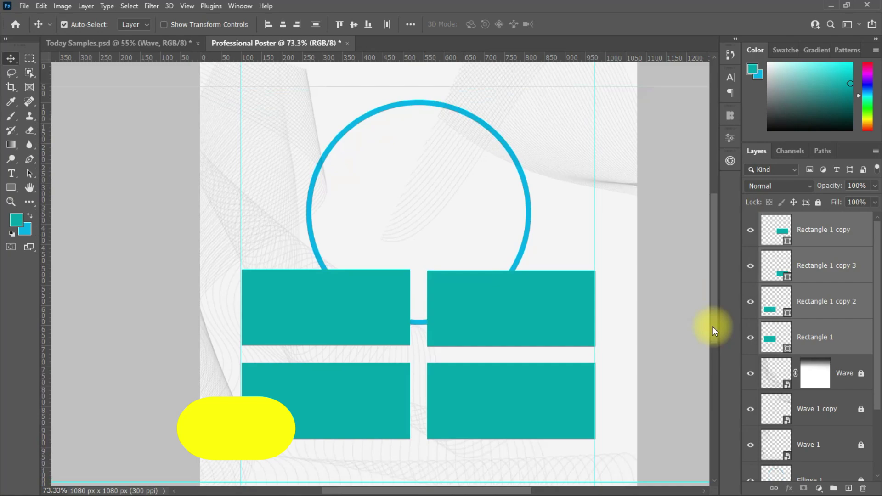
Drag the businessman photo from Today Samples into the poster and scale it down to fit the circle.
click(114, 43)
drag(305, 365, 468, 291)
scroll(460, 351, up, 3)
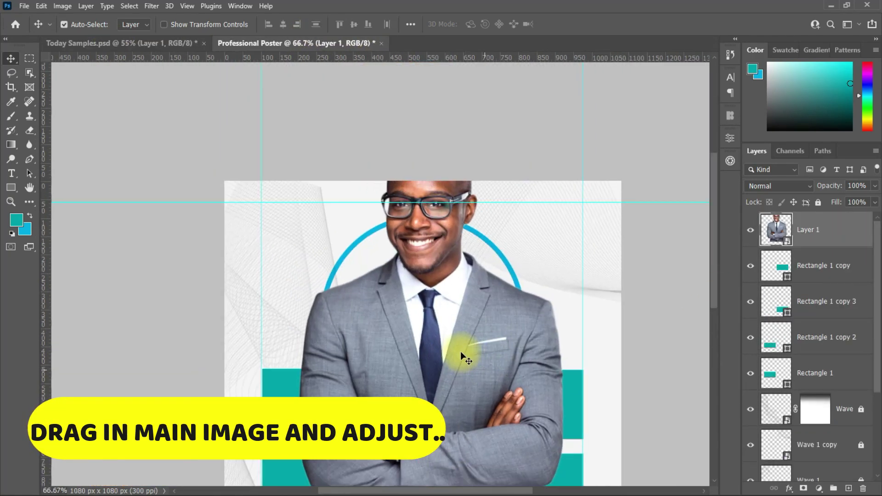
scroll(459, 350, down, 2)
key(ctrl+t)
drag(528, 375, 467, 382)
scroll(481, 382, up, 3)
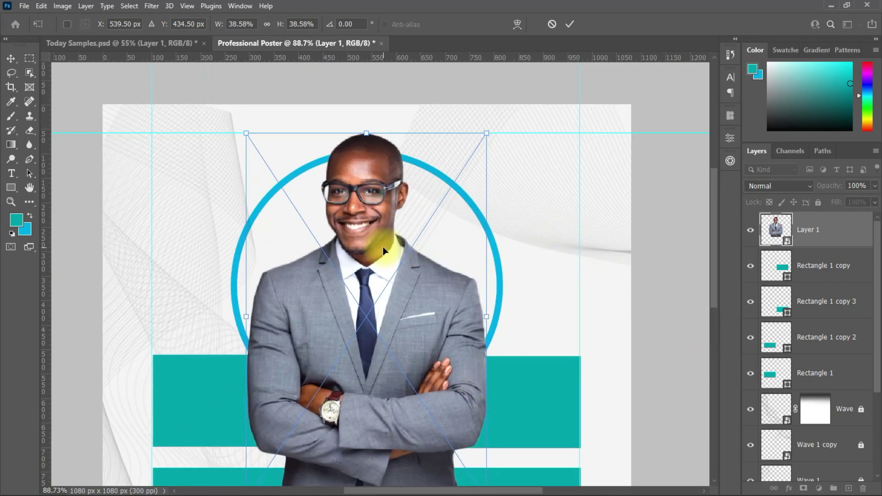
scroll(382, 247, up, 2)
key(Return)
Move Ellipse 1 above the Wave layer and place the photo layer just above Ellipse 1.
scroll(388, 295, down, 2)
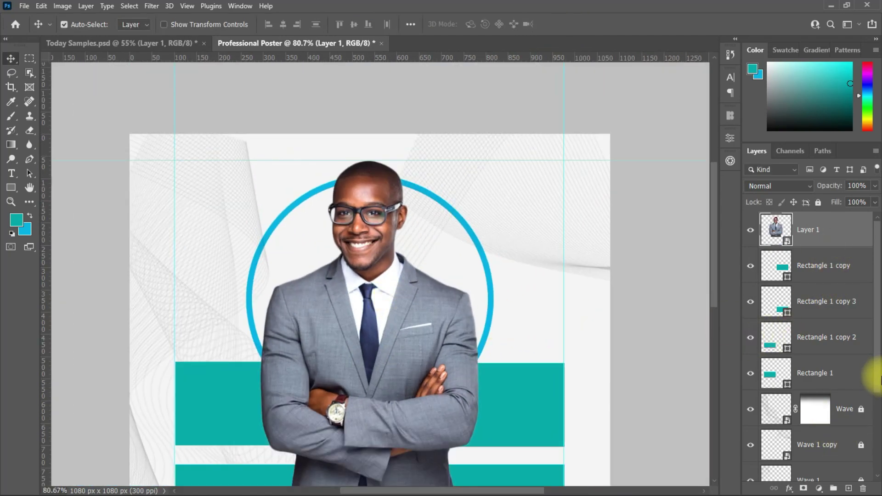
scroll(879, 380, down, 2)
scroll(852, 395, down, 1)
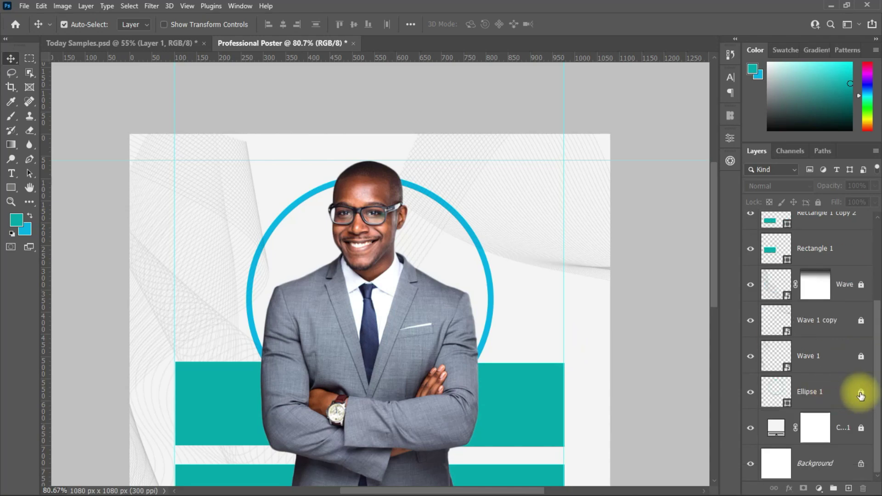
drag(852, 395, 835, 285)
scroll(861, 316, up, 1)
scroll(850, 275, up, 2)
drag(827, 230, 835, 397)
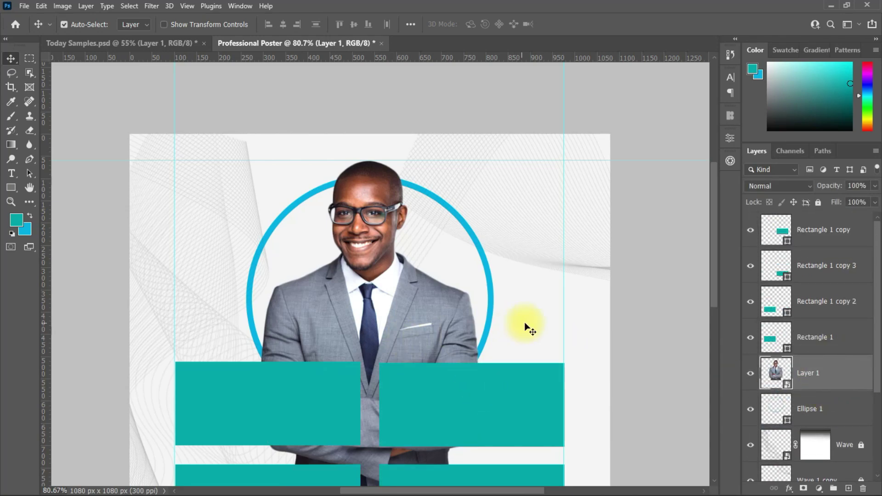
Give the circle a white fill, shrink it slightly, and re-transform the businessman photo.
double_click(776, 409)
click(604, 260)
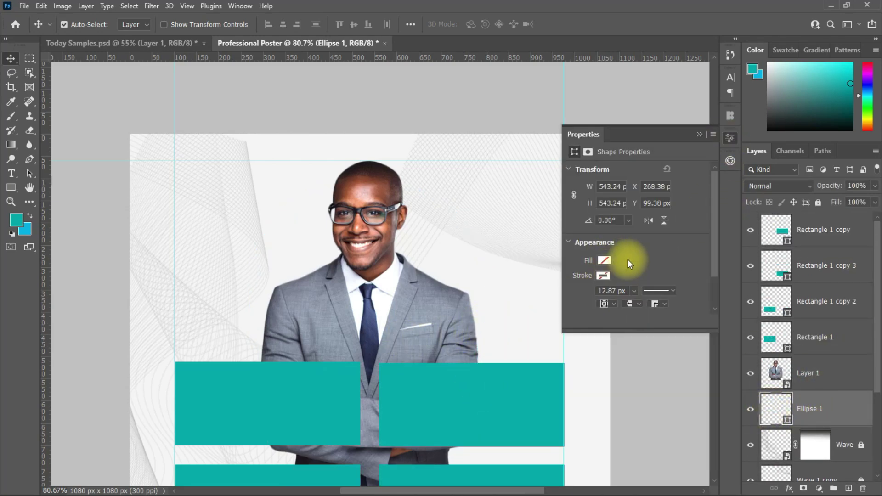
click(628, 257)
click(467, 247)
key(ctrl+t)
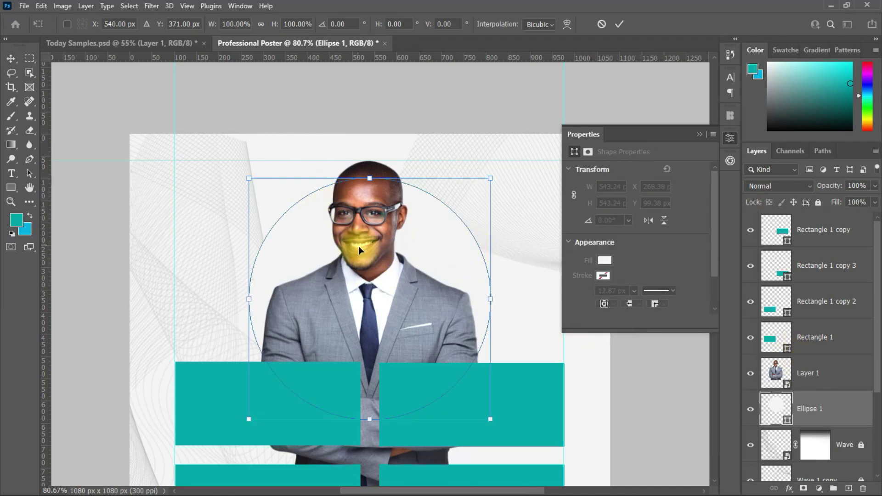
drag(491, 298, 404, 291)
key(Return)
click(422, 222)
key(ctrl+t)
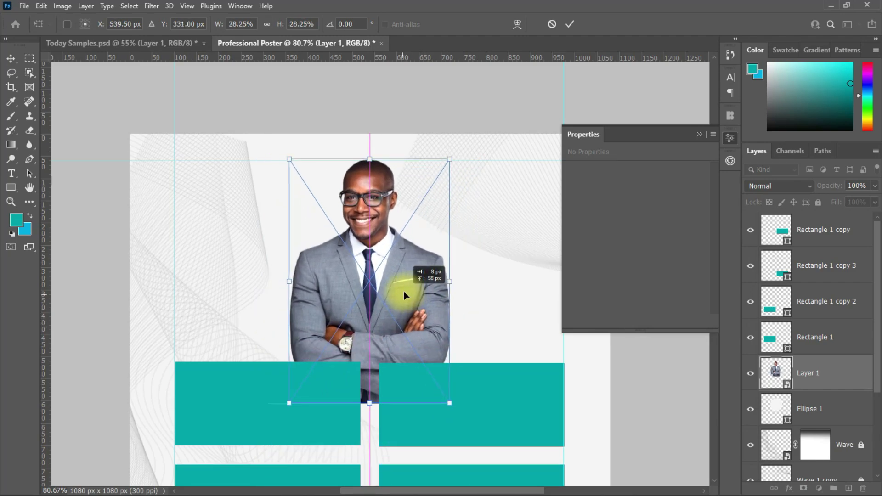
click(570, 24)
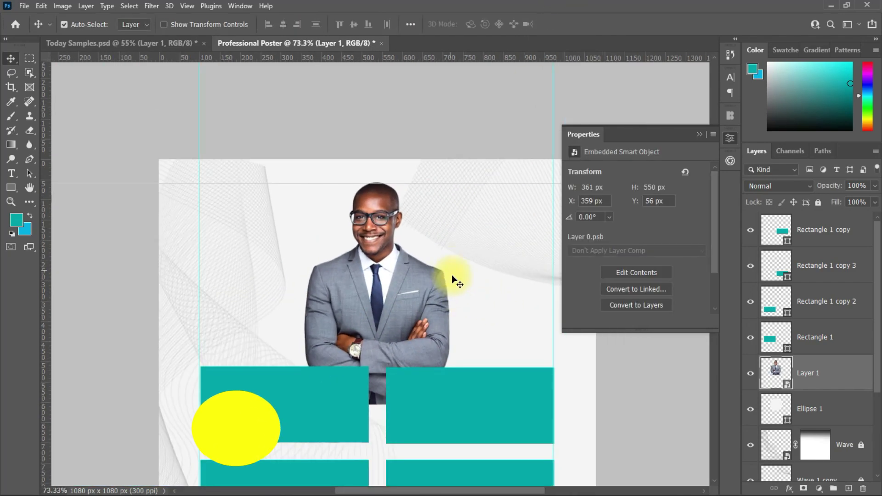
Clip Layer 1 to the circle, duplicate it, and add a circle-shaped layer mask to the copy.
alt+click(811, 390)
key(ctrl+j)
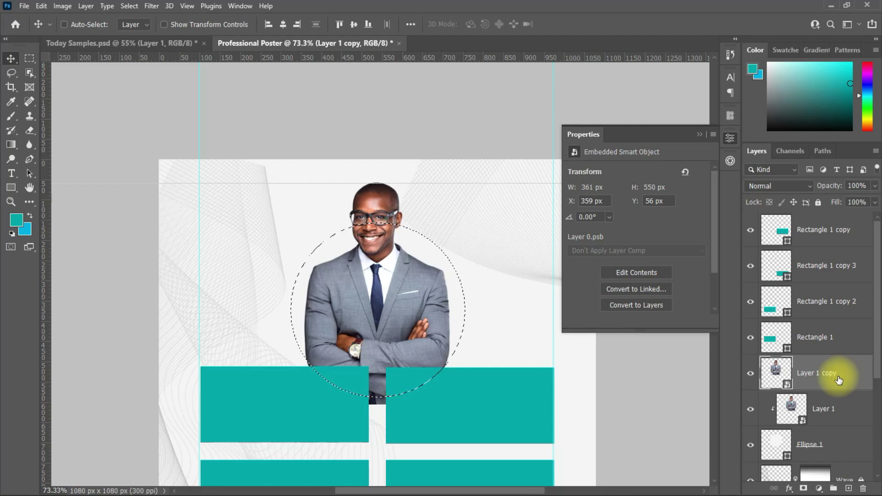
key(ctrl+d)
click(804, 488)
ctrl+click(776, 445)
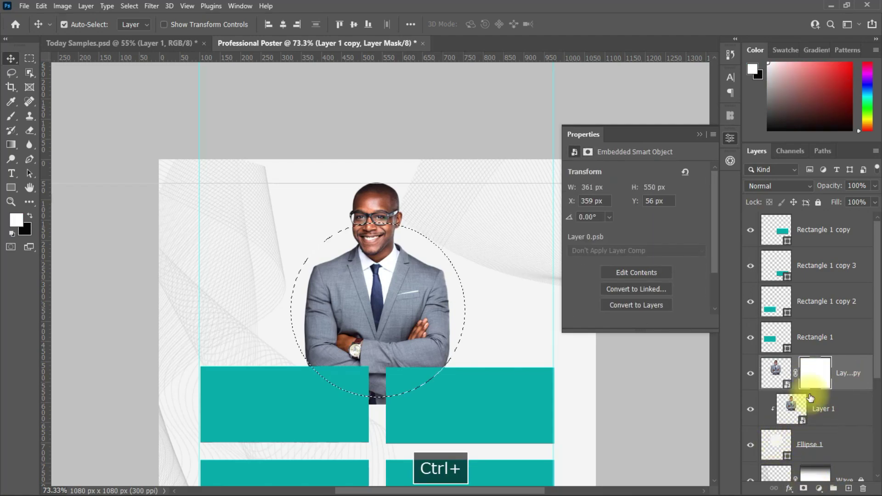
click(808, 388)
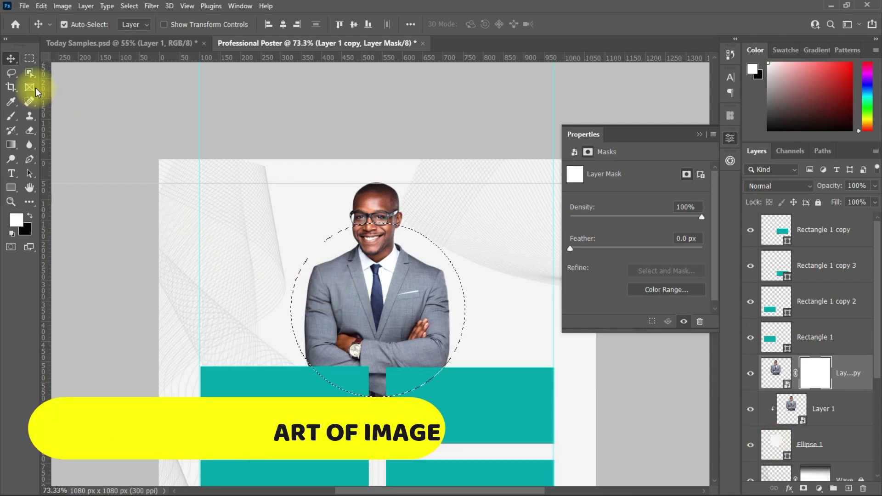
Invert the circle selection and brush black on the copy's mask to hide the lower body.
click(30, 59)
right_click(316, 299)
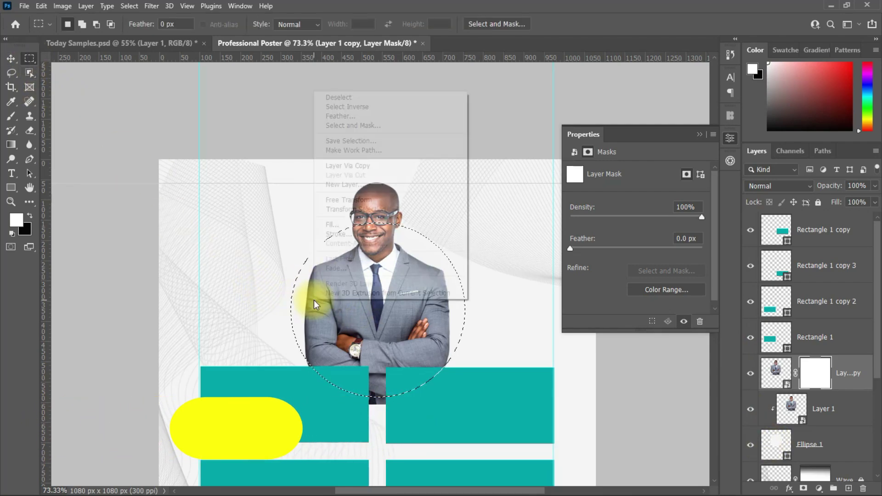
click(347, 106)
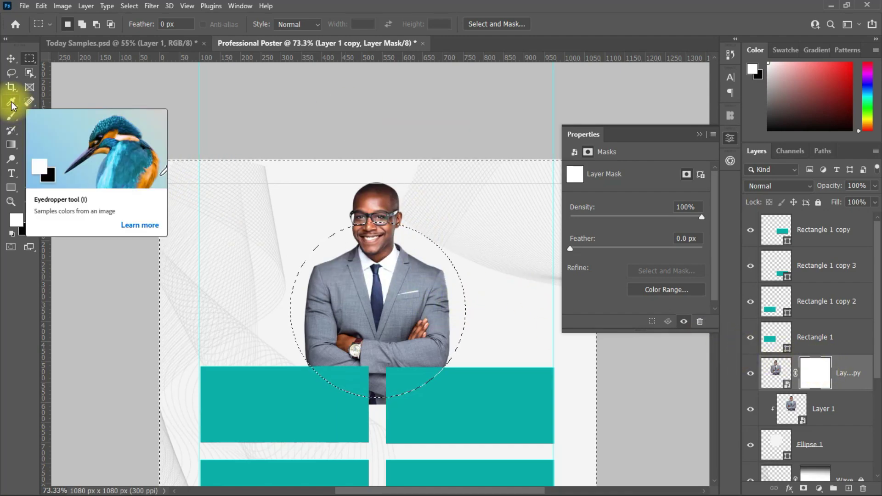
click(12, 116)
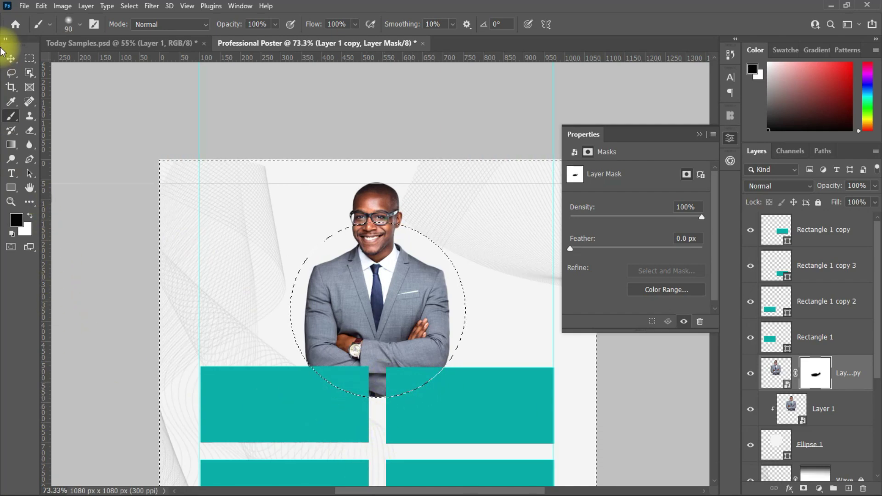
click(11, 59)
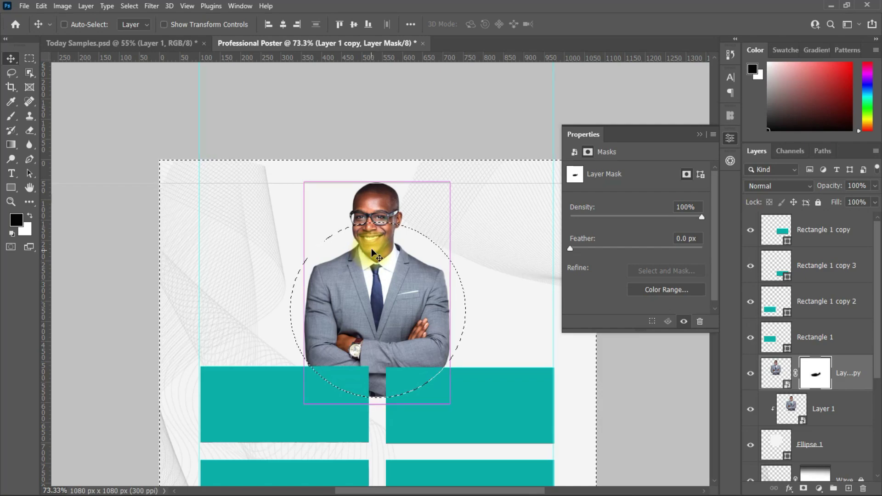
key(ctrl+d)
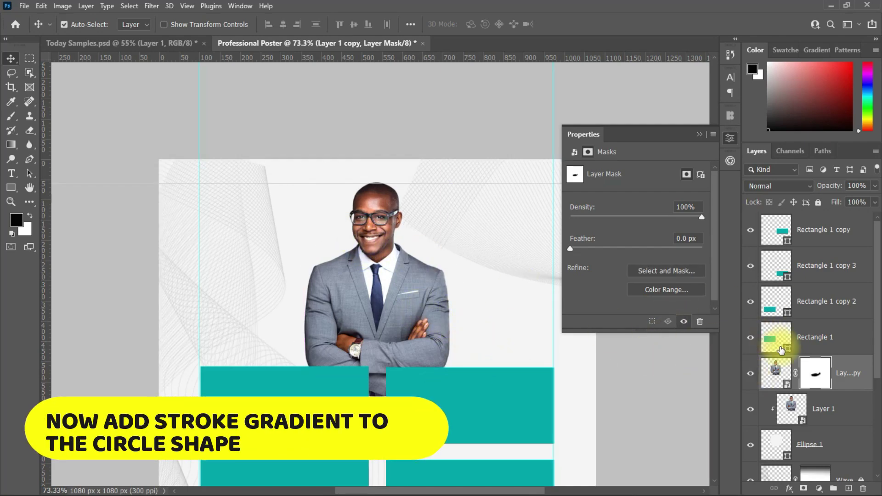
Add a 24 px outside Stroke with a reversed gradient fill to Ellipse 1.
click(776, 448)
double_click(851, 440)
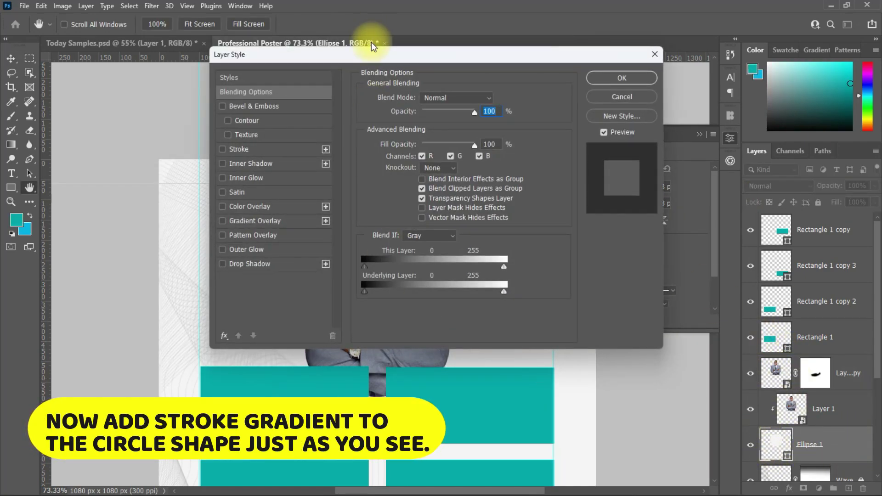
drag(375, 51, 607, 108)
click(547, 212)
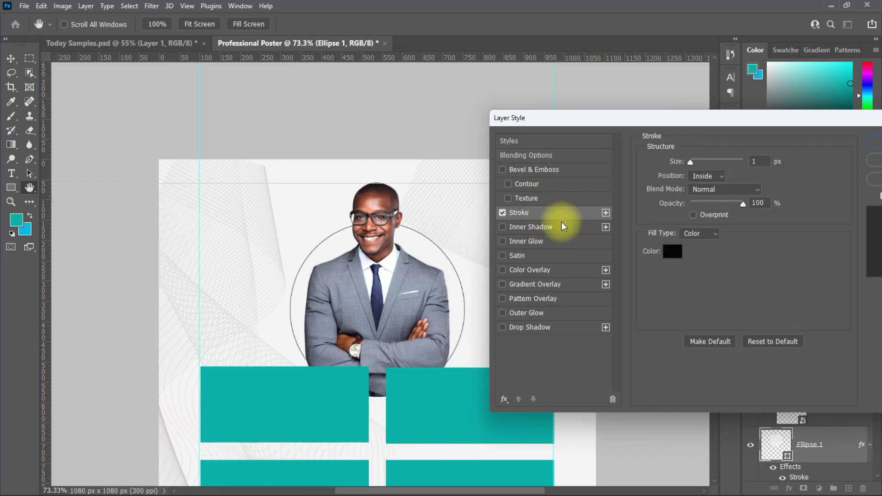
drag(691, 162, 698, 162)
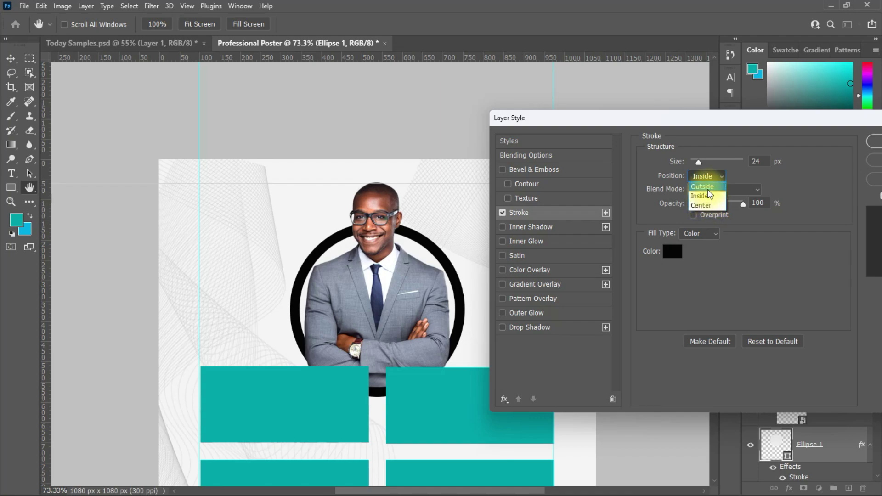
click(703, 186)
click(665, 252)
click(696, 254)
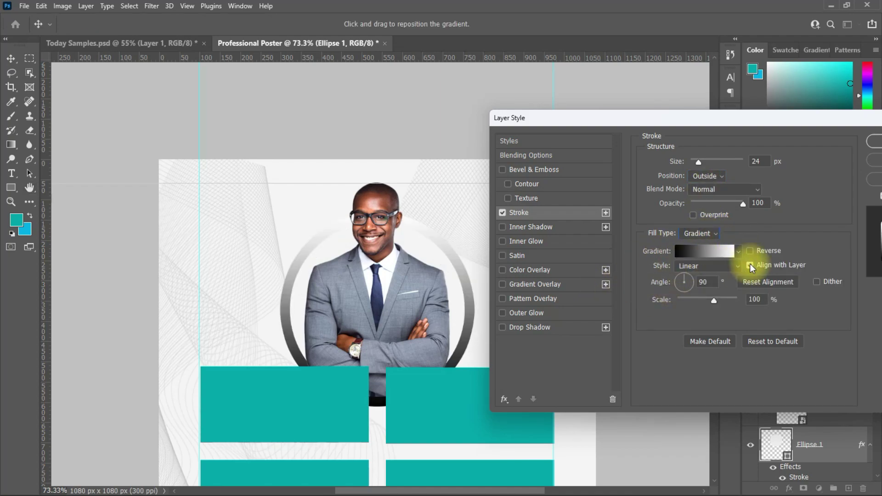
click(750, 251)
Make the stroke gradient sky blue fading out from about 65%, set 46% opacity, and apply.
click(704, 251)
double_click(455, 277)
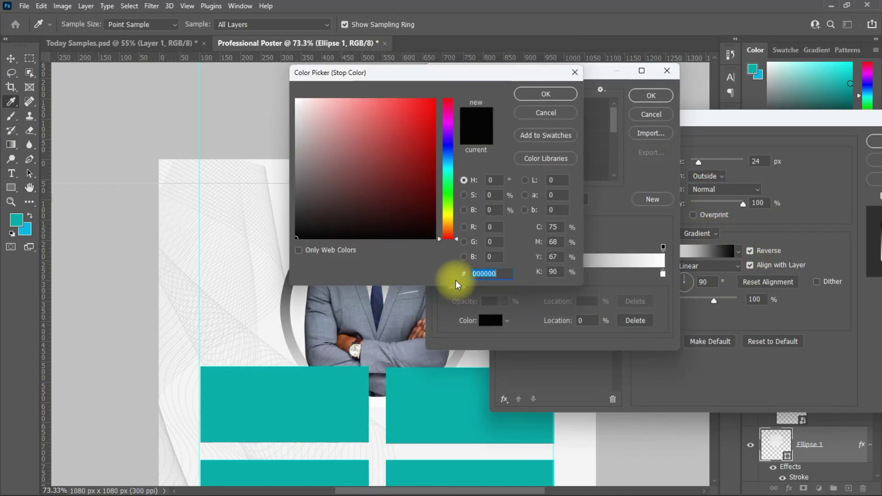
click(26, 230)
key(Return)
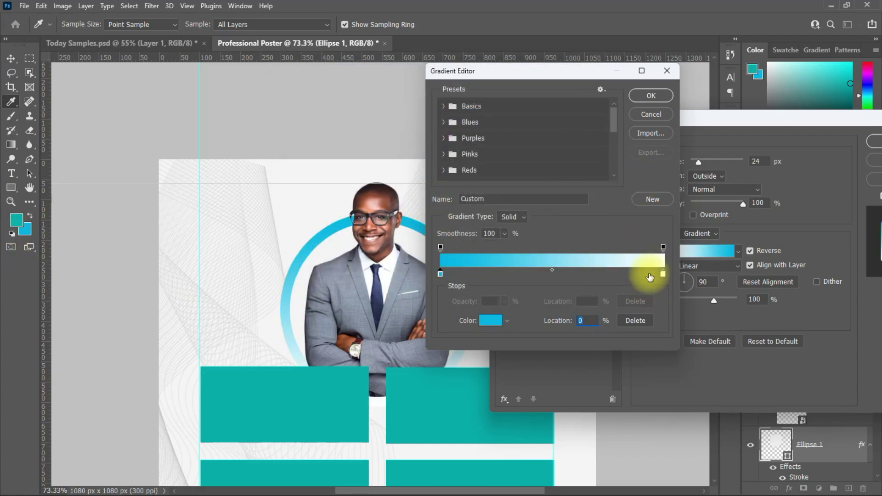
drag(664, 248, 588, 248)
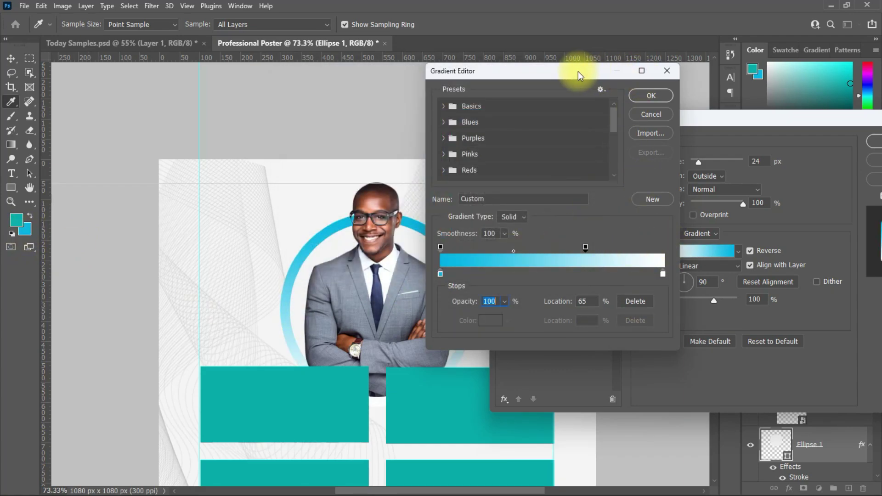
drag(580, 76, 697, 86)
click(765, 126)
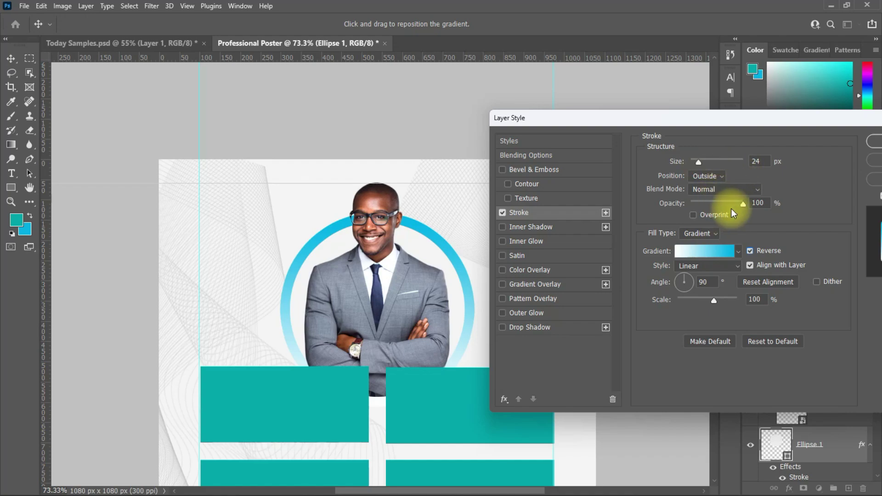
drag(743, 204, 718, 205)
drag(753, 125, 641, 138)
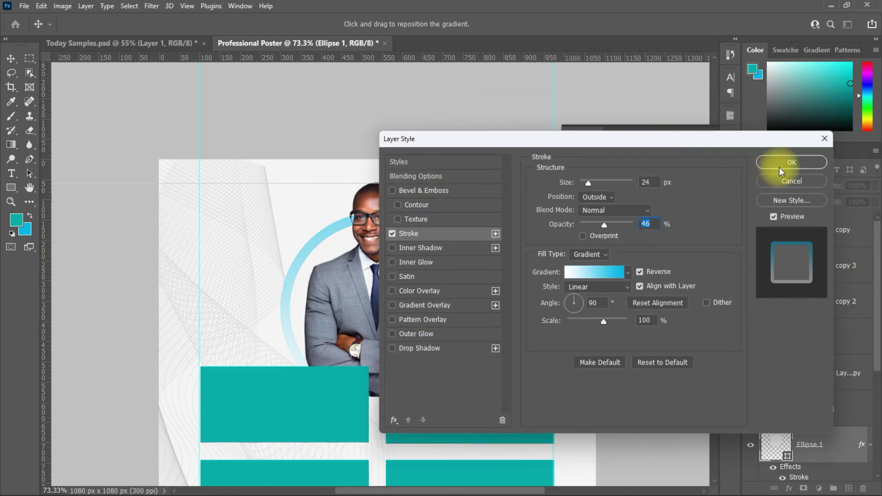
click(781, 166)
click(700, 134)
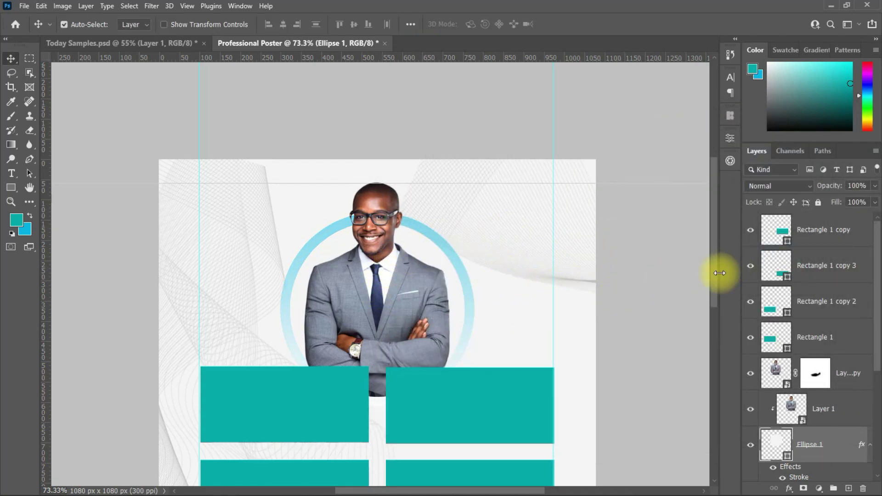
scroll(712, 322, down, 3)
Add a cyan-teal Gradient Overlay at a 0° angle to Rectangle 1.
click(304, 314)
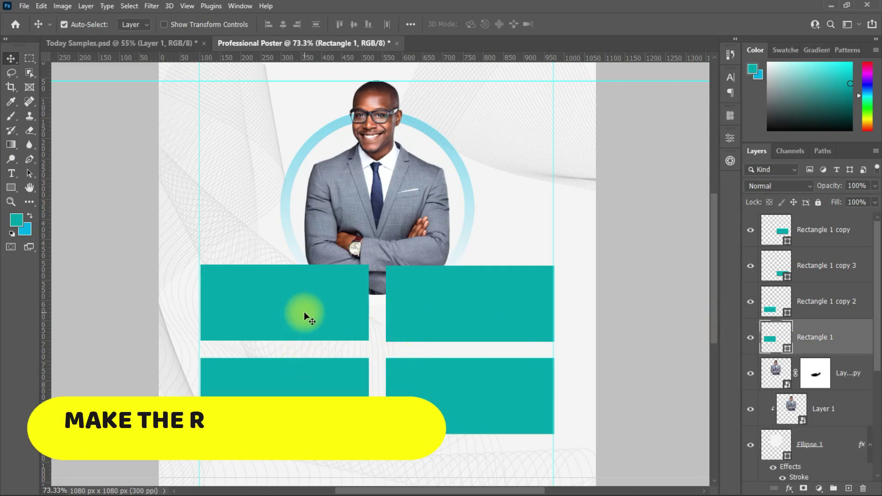
double_click(847, 338)
click(459, 305)
click(641, 211)
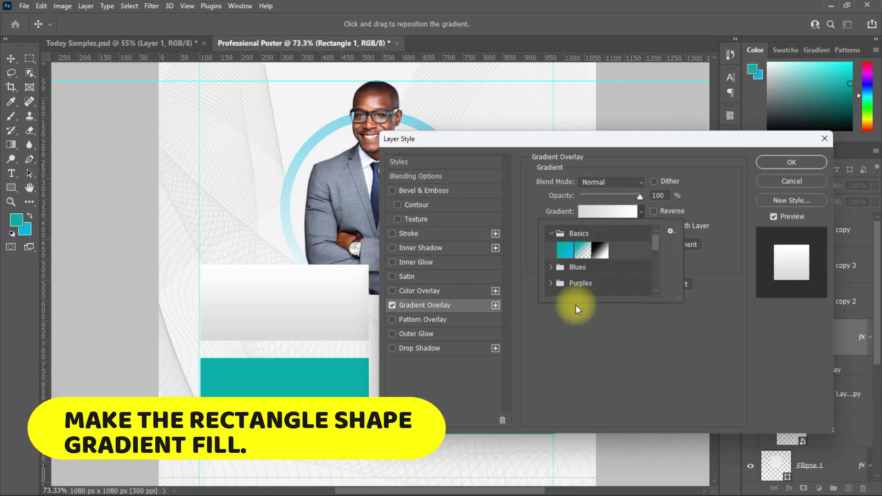
click(565, 250)
click(724, 191)
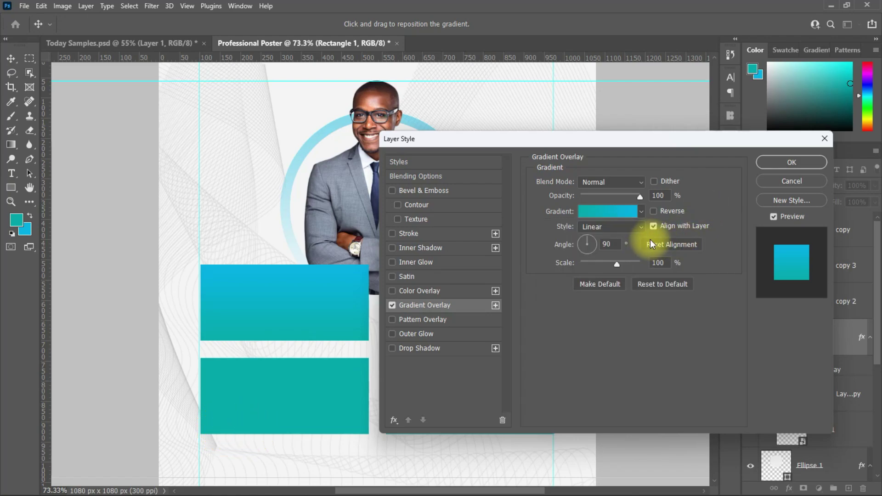
click(610, 245)
text(0)
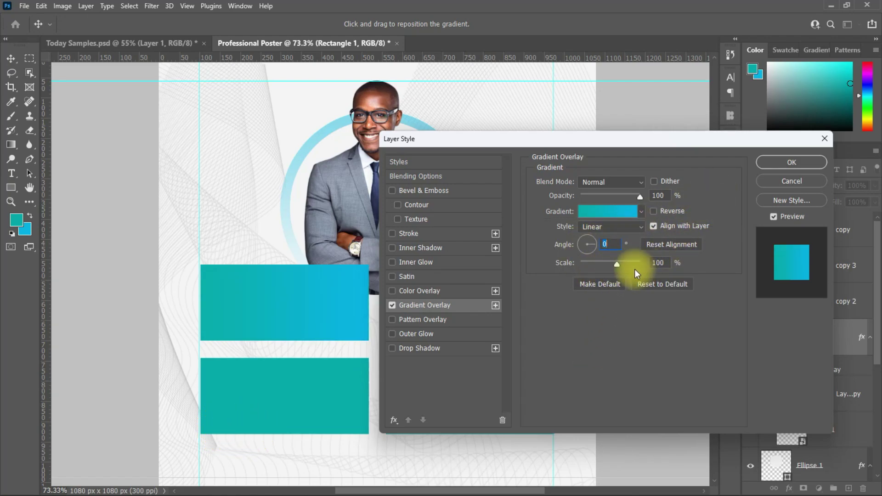
key(Return)
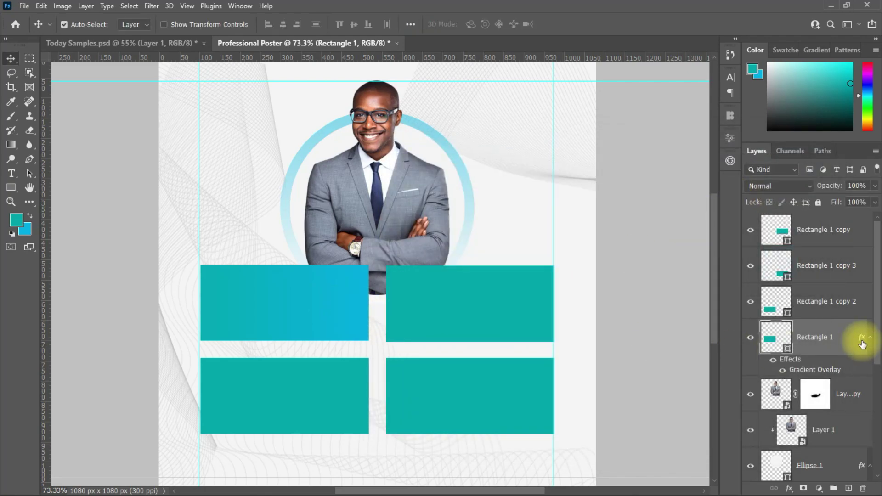
Copy Rectangle 1's layer style and paste it onto the other three rectangle layers.
right_click(862, 344)
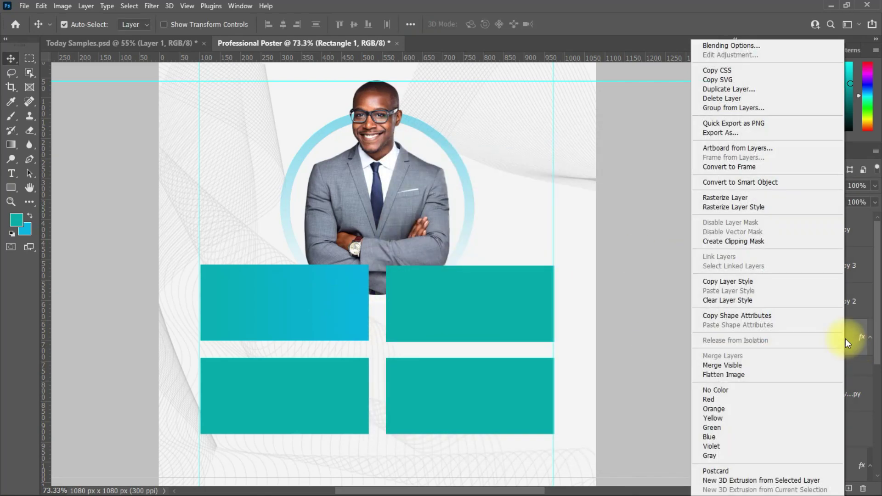
click(732, 282)
click(817, 308)
shift+click(823, 232)
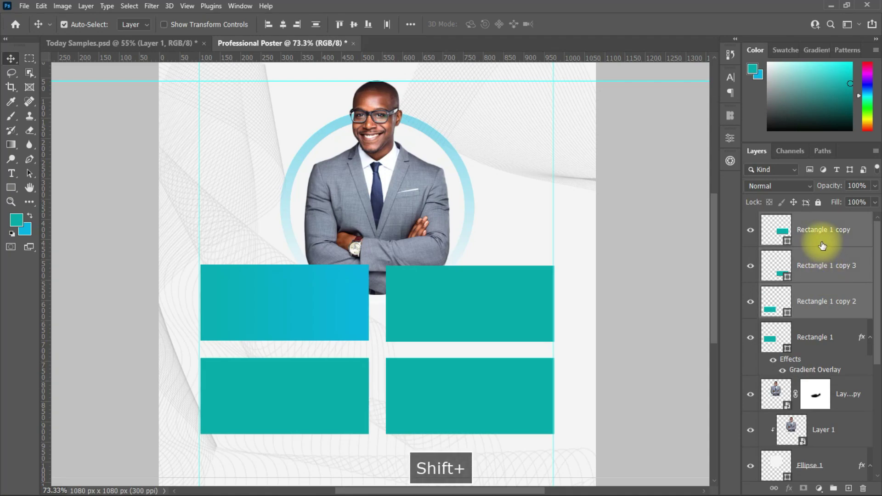
right_click(823, 232)
click(711, 291)
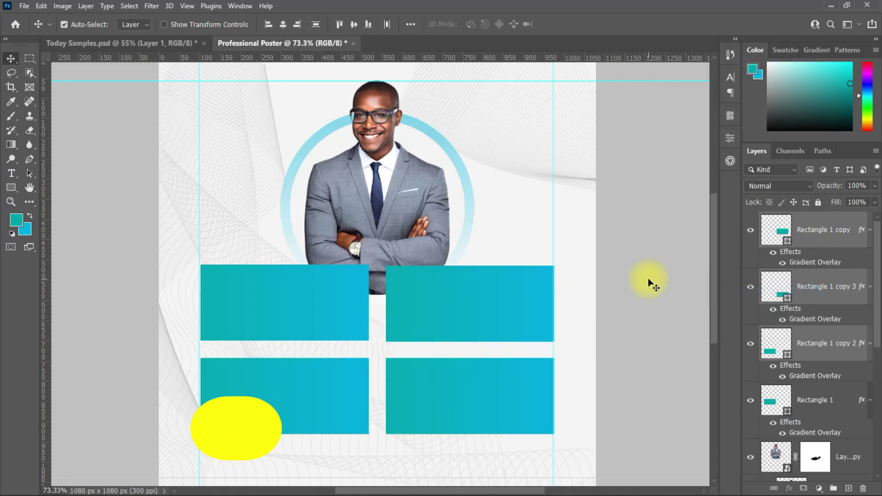
click(777, 400)
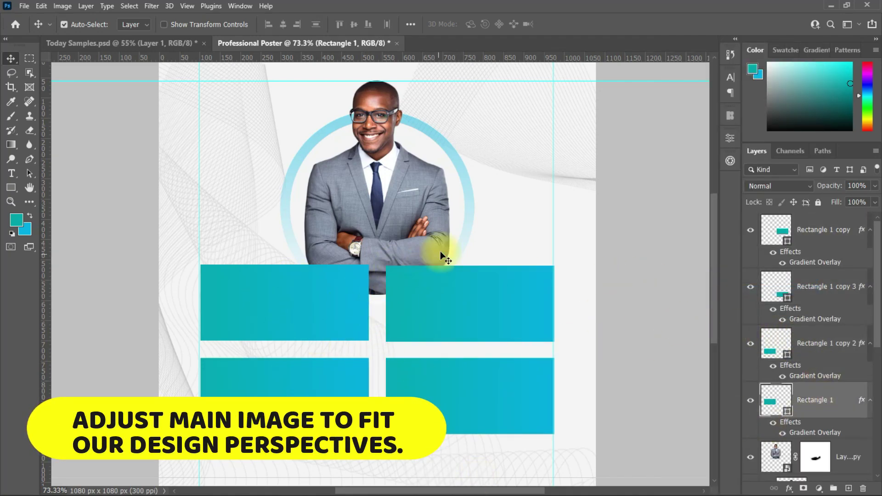
Scale the businessman and circle layers up together to about 131% and reposition them.
scroll(827, 321, down, 3)
click(840, 340)
shift+click(846, 400)
key(ctrl+t)
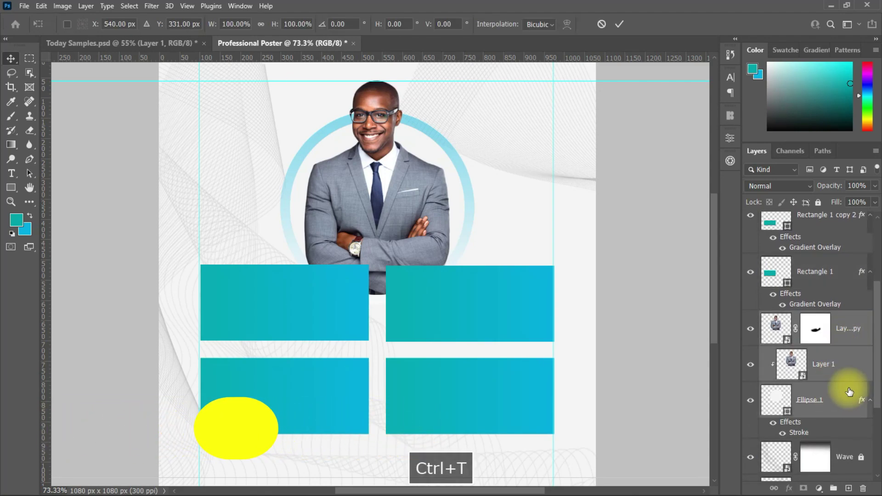
drag(465, 191, 510, 197)
key(ctrl+z)
drag(414, 200, 421, 228)
scroll(715, 251, up, 3)
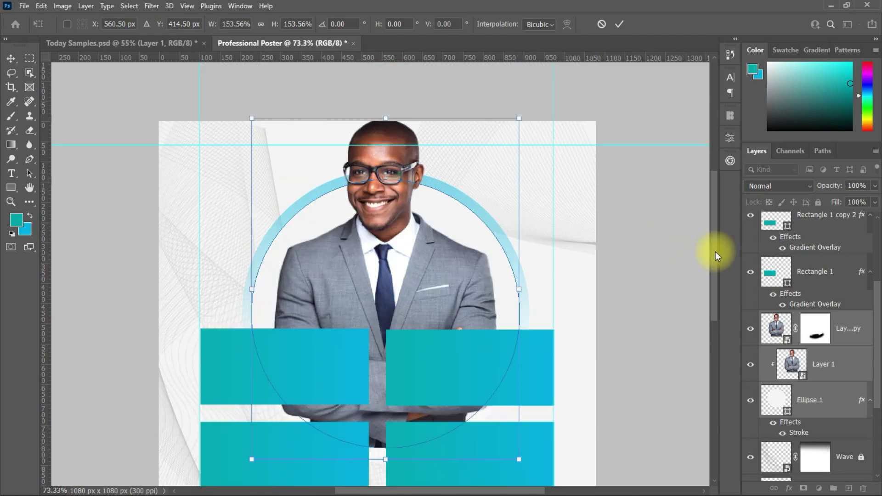
drag(519, 289, 500, 287)
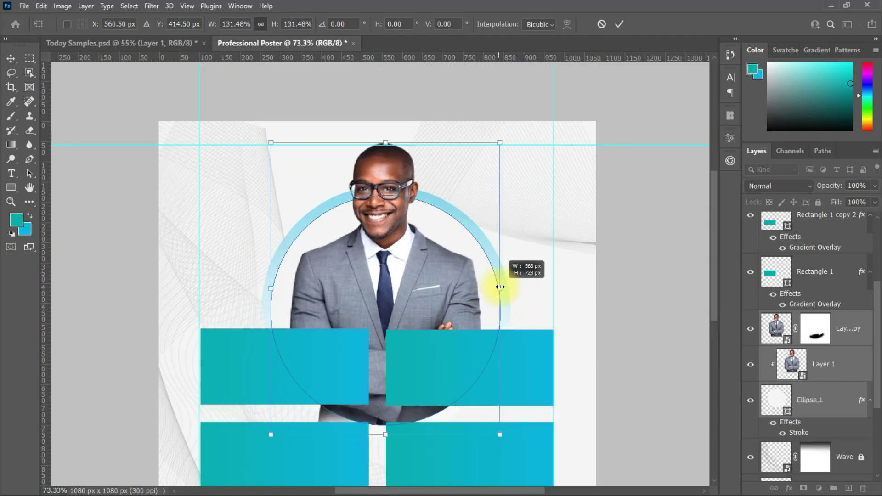
drag(442, 261, 432, 265)
key(Return)
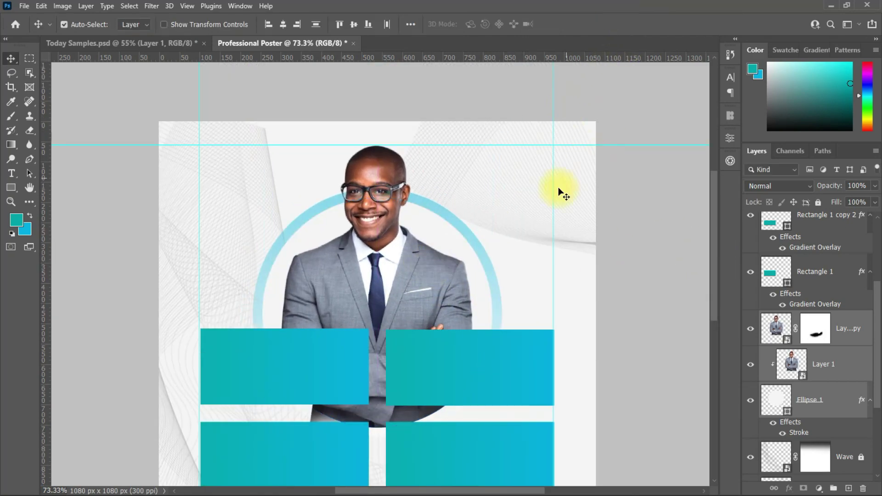
Select outside the circle and paint black on the photo mask to hide the suit below.
scroll(713, 322, down, 3)
scroll(713, 321, down, 2)
ctrl+click(776, 400)
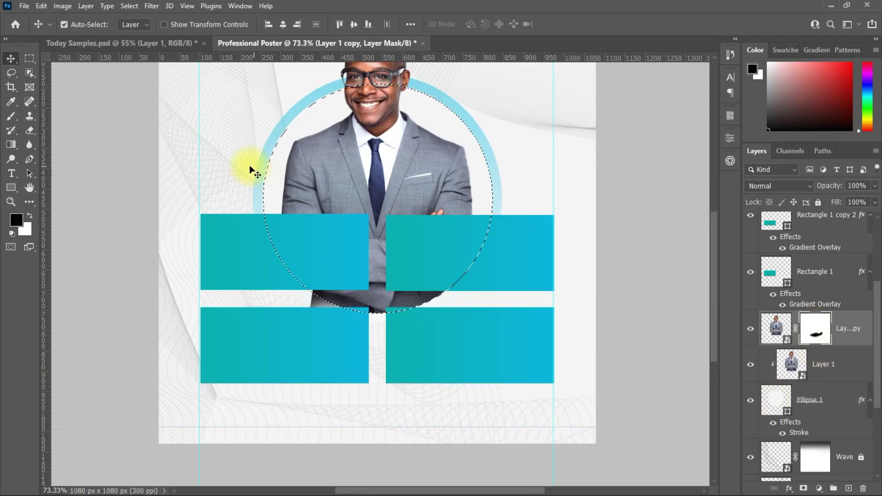
key(m)
right_click(363, 182)
click(395, 196)
click(11, 116)
mouse_move(295, 282)
mouse_down()
mouse_move(392, 322)
mouse_move(441, 303)
mouse_up()
click(11, 59)
click(127, 190)
key(ctrl+d)
scroll(397, 212, down, 1)
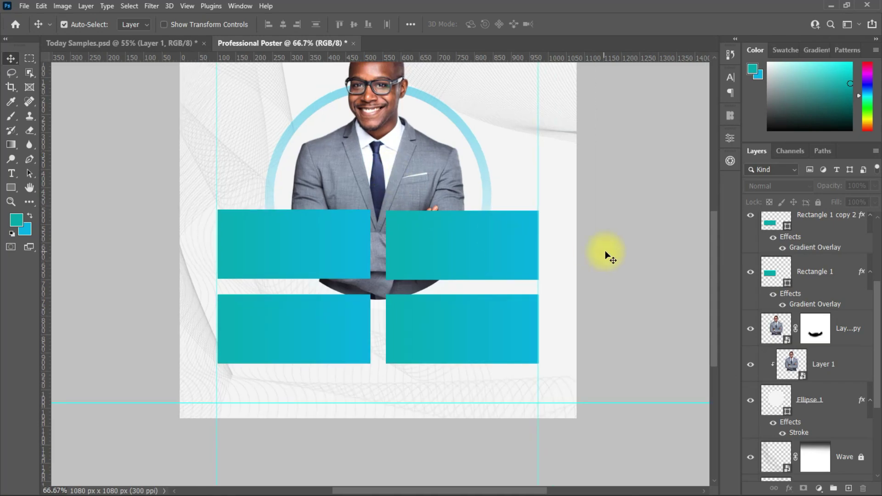
scroll(714, 274, up, 4)
scroll(369, 310, up, 1)
scroll(369, 310, down, 1)
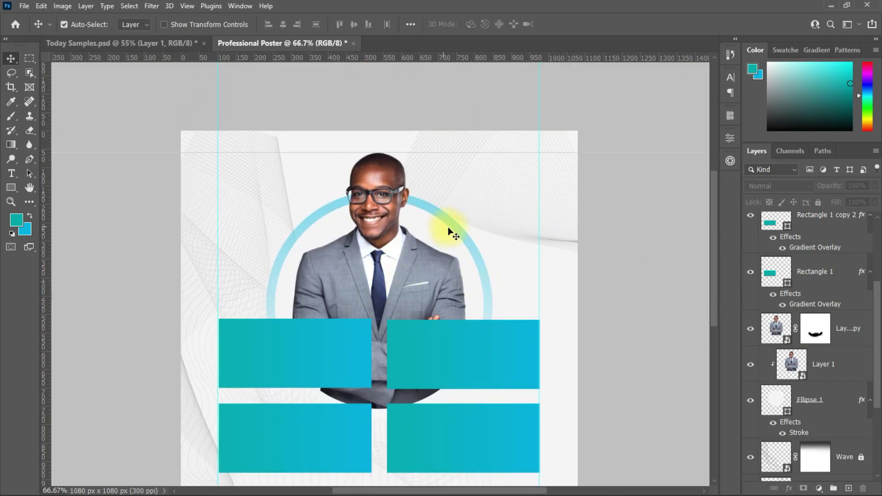
Clear the gradient styles of Rectangle 1 and Rectangle 1 copy 2, renaming them Shape 1 and Shape 2.
scroll(864, 322, up, 2)
click(776, 359)
right_click(776, 358)
click(726, 297)
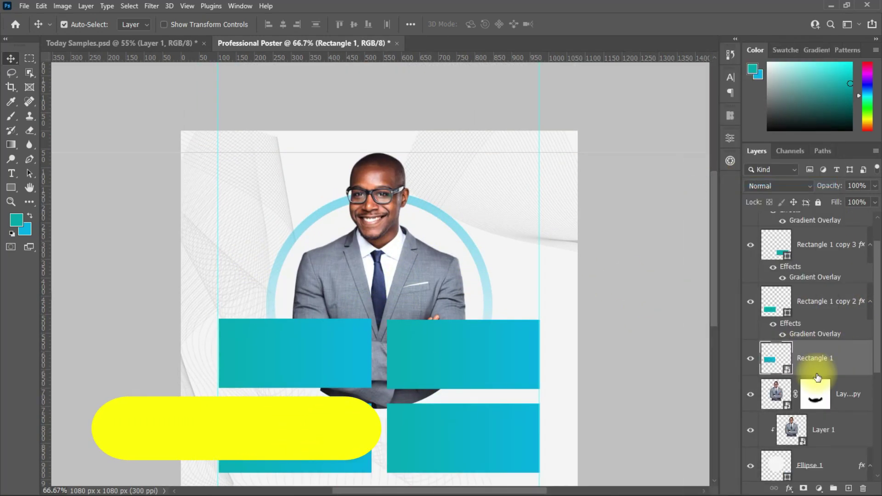
double_click(816, 359)
text(S)
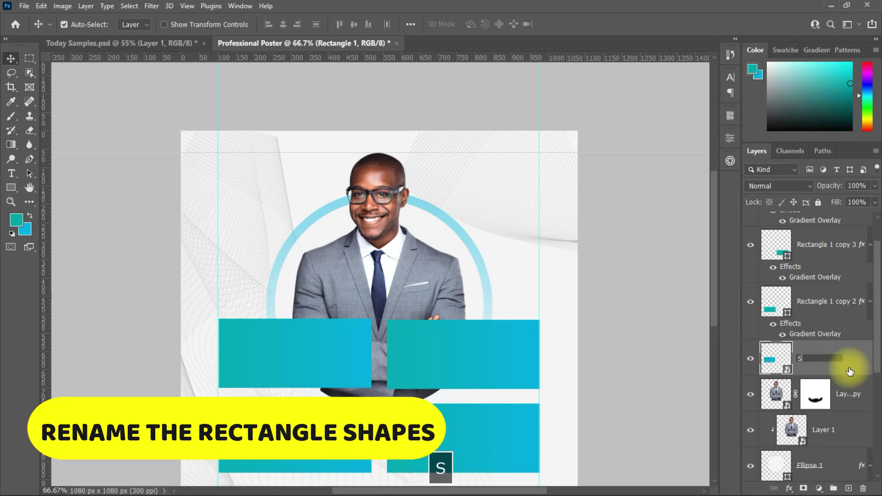
text(hape 1)
key(Return)
click(841, 302)
right_click(841, 303)
click(758, 275)
double_click(822, 302)
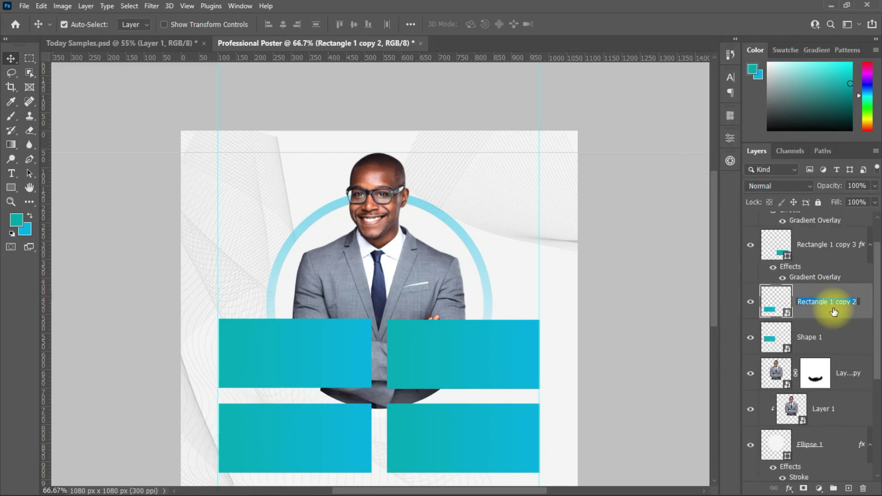
text(Sjh)
key(BackSpace)
key(BackSpace)
text(hape 2)
key(Return)
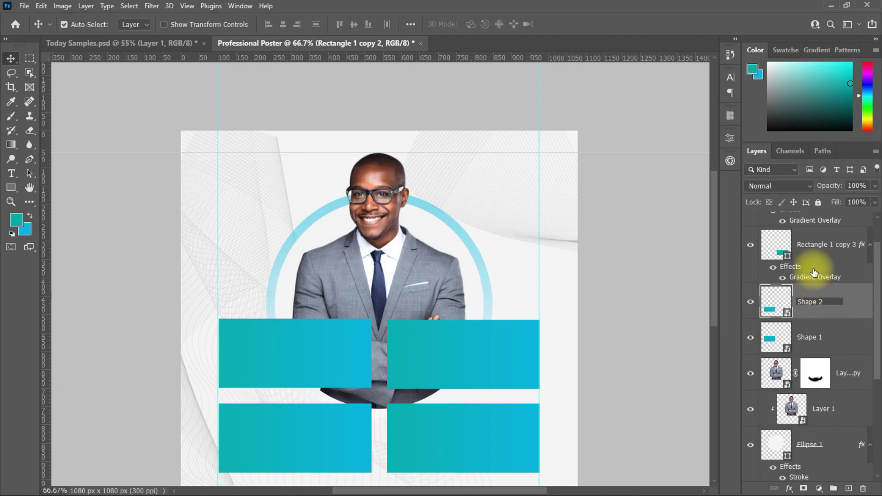
Clear the styles of Rectangle 1 copy 3 and Rectangle 1 copy, renaming them Shape 3 and Shape 4.
click(831, 246)
right_click(831, 246)
click(762, 239)
text(Shape)
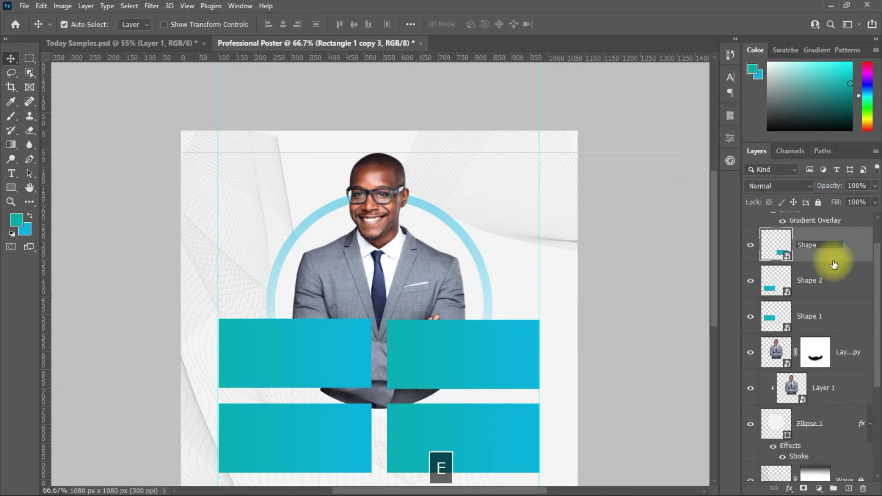
text( 3)
key(Return)
scroll(850, 250, up, 1)
click(836, 232)
right_click(837, 232)
click(715, 299)
double_click(829, 232)
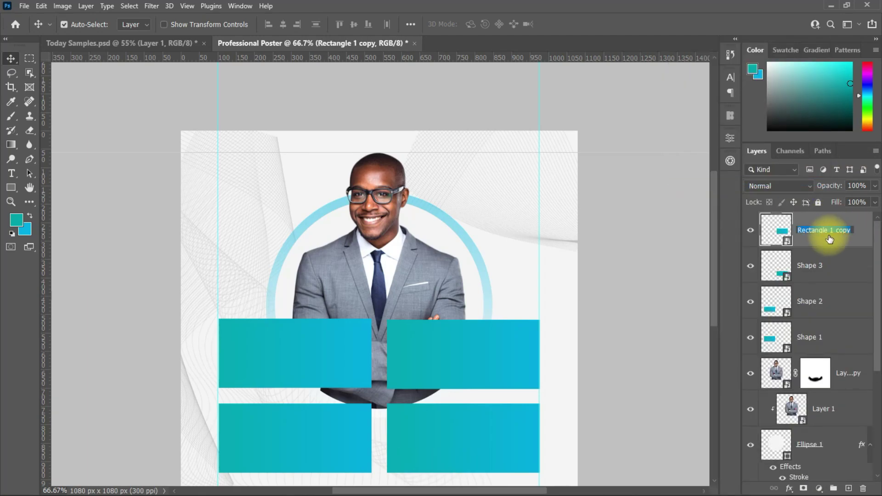
text(Shape 4)
key(Return)
click(811, 339)
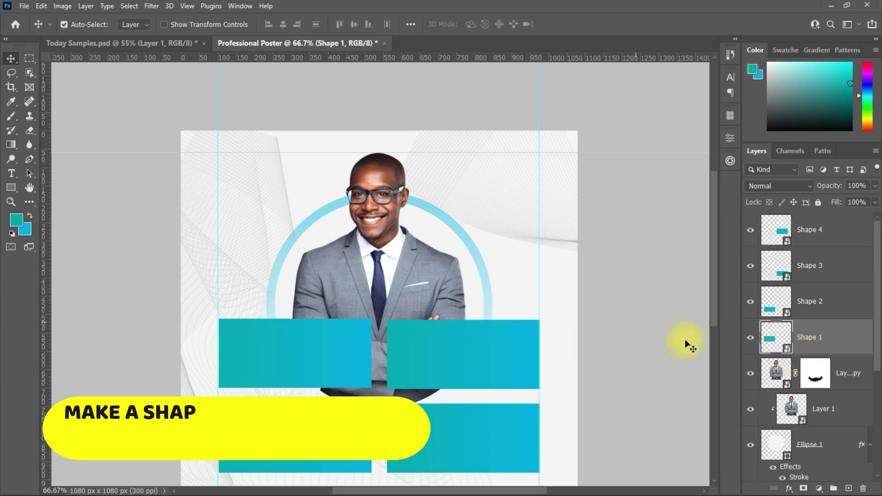
click(341, 250)
Draw a four-cornered path at upper right on a new layer and fill it teal.
click(29, 159)
click(63, 158)
click(849, 489)
click(458, 215)
click(443, 292)
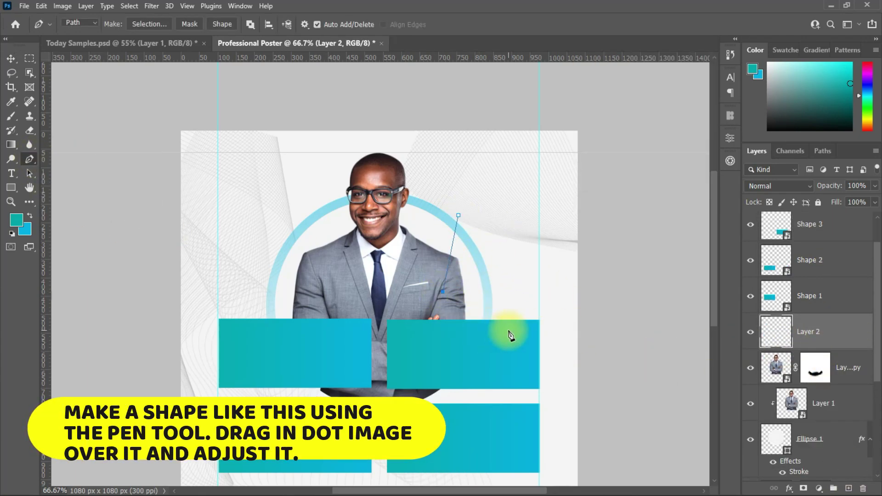
click(496, 340)
click(560, 232)
right_click(497, 266)
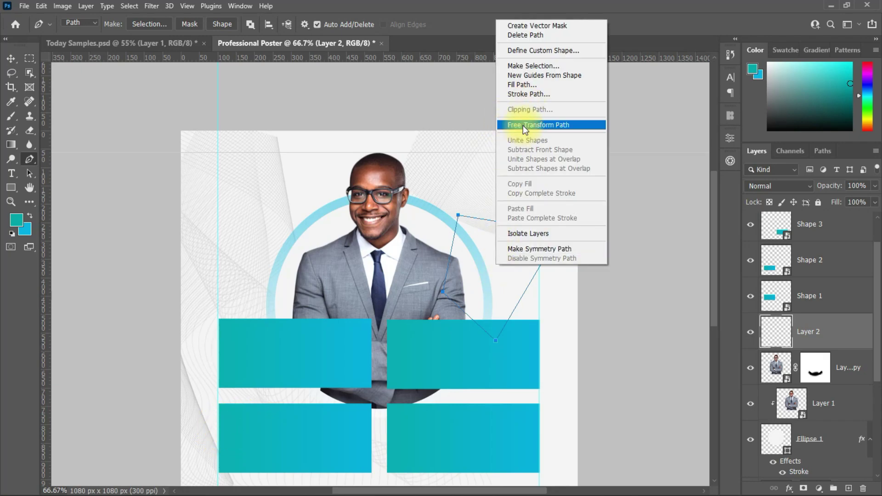
click(531, 65)
key(alt+BackSpace)
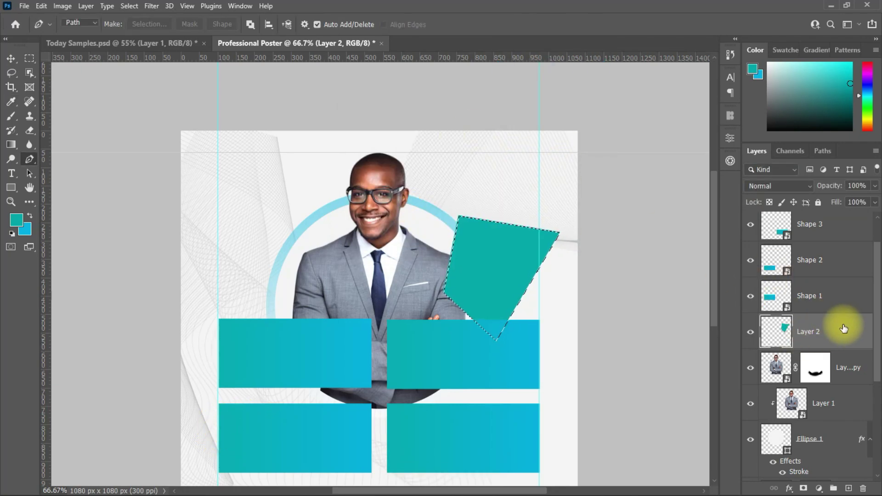
key(ctrl+d)
Nudge the teal shape up-right, then bring in the Dot halftone from Today Samples and clip it inside.
key(v)
drag(507, 269, 529, 254)
click(101, 45)
drag(317, 198, 505, 258)
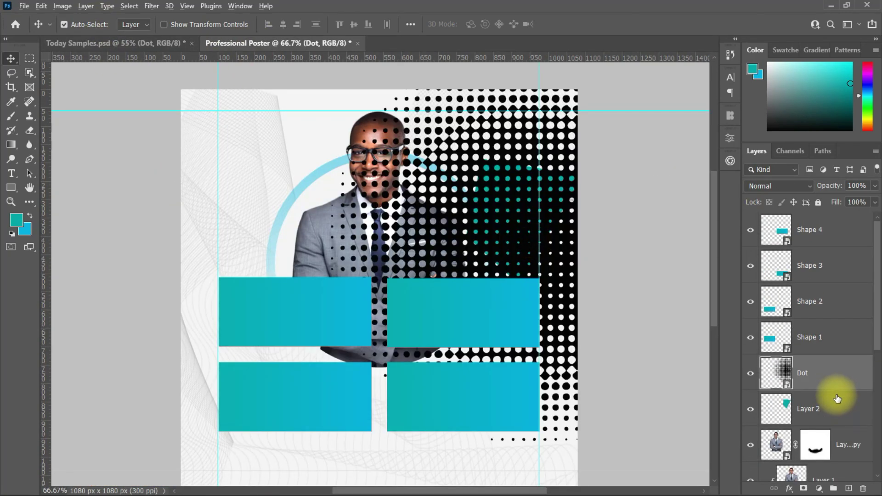
alt+click(843, 391)
drag(478, 218, 567, 270)
Scale the clipped Dot halftone down proportionally to 63.24%.
key(ctrl+t)
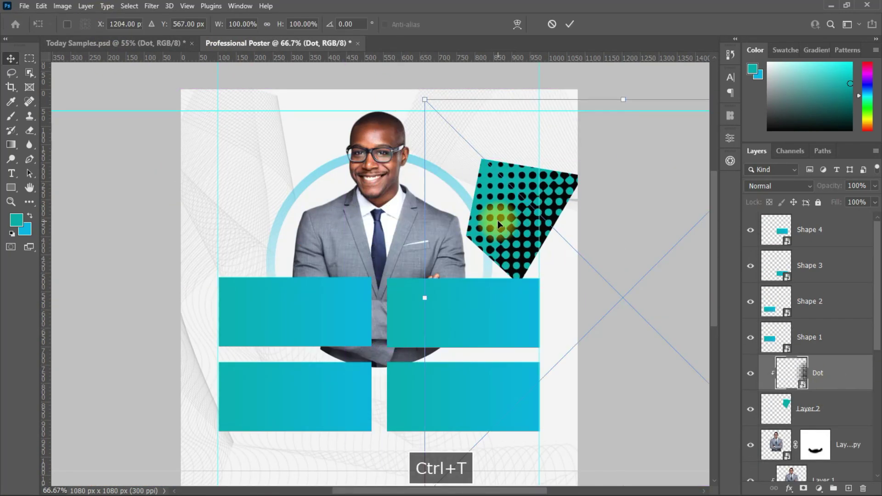
drag(439, 258, 508, 258)
key(ctrl+z)
drag(449, 214, 516, 296)
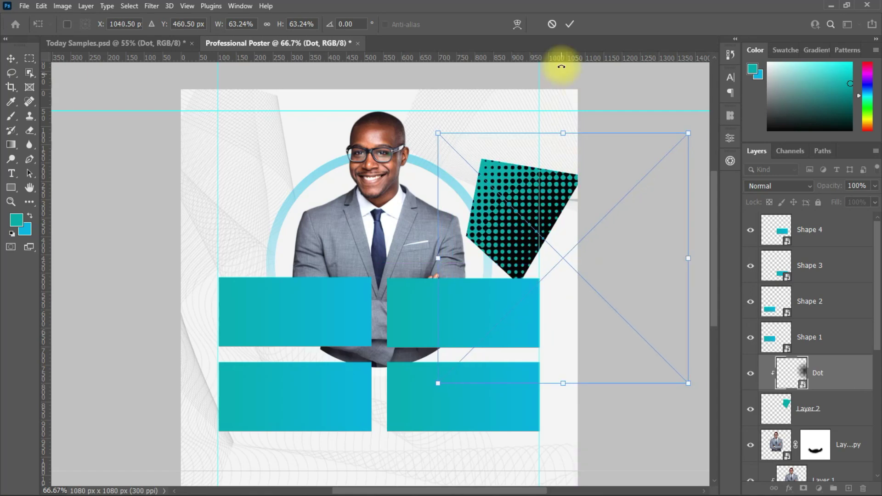
click(569, 24)
click(781, 411)
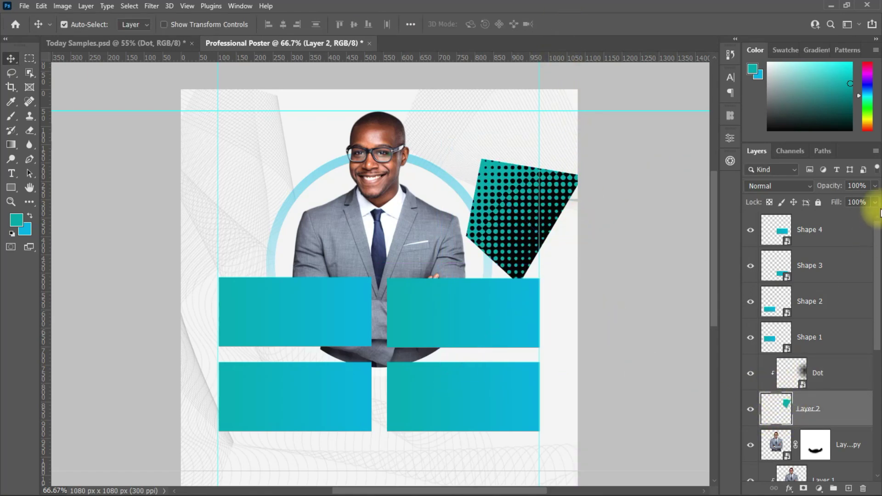
Tint the Dot halftone teal with a colour overlay and save it back into the poster.
double_click(784, 416)
drag(460, 164, 611, 180)
click(572, 331)
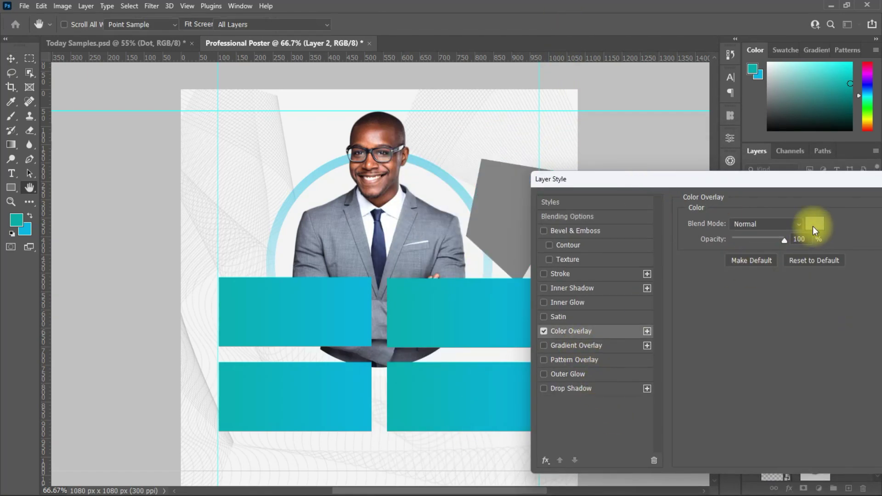
key(Return)
double_click(790, 381)
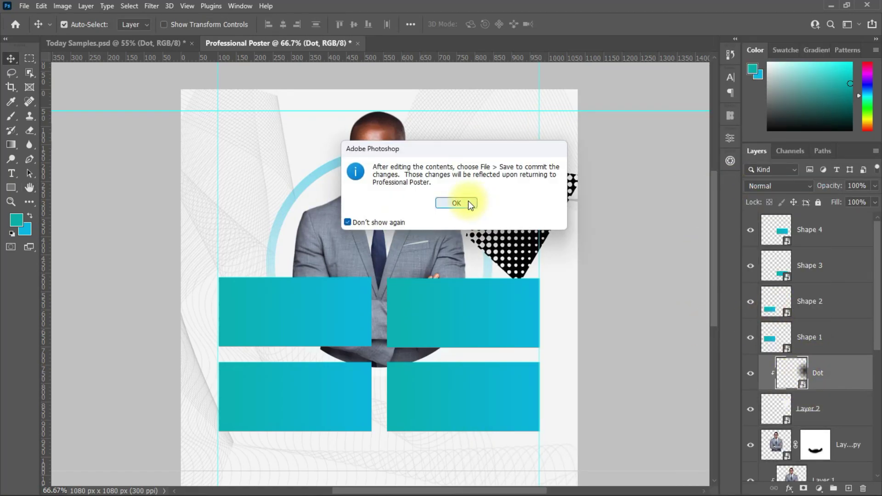
click(457, 199)
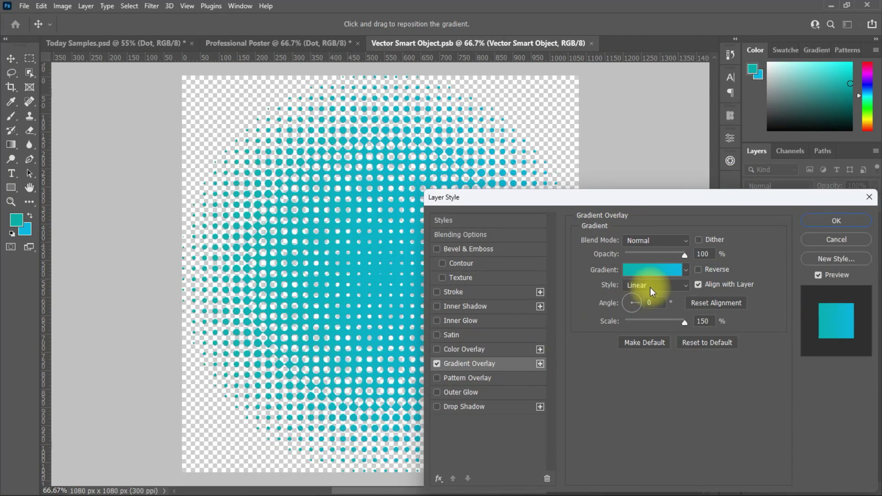
key(Return)
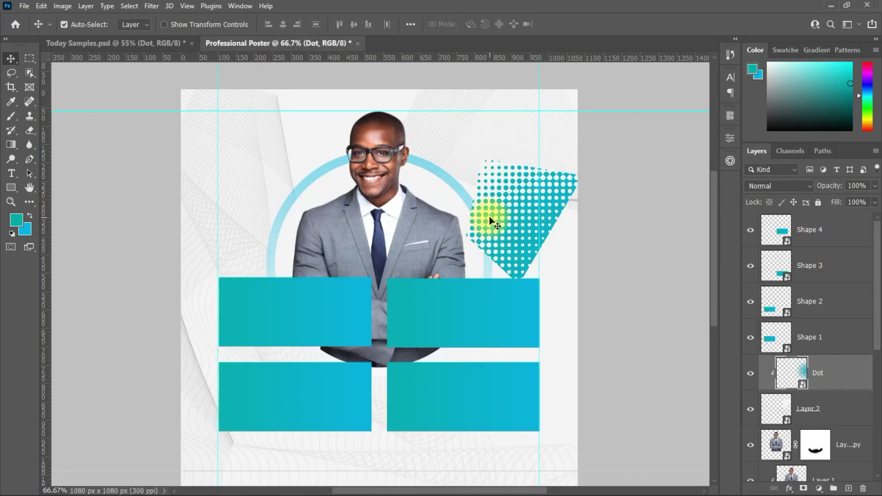
Set Dot to 66% opacity, move Dot and Layer 2 below Ellipse 1, and re-clip.
click(875, 185)
drag(872, 204, 855, 199)
scroll(850, 378, down, 2)
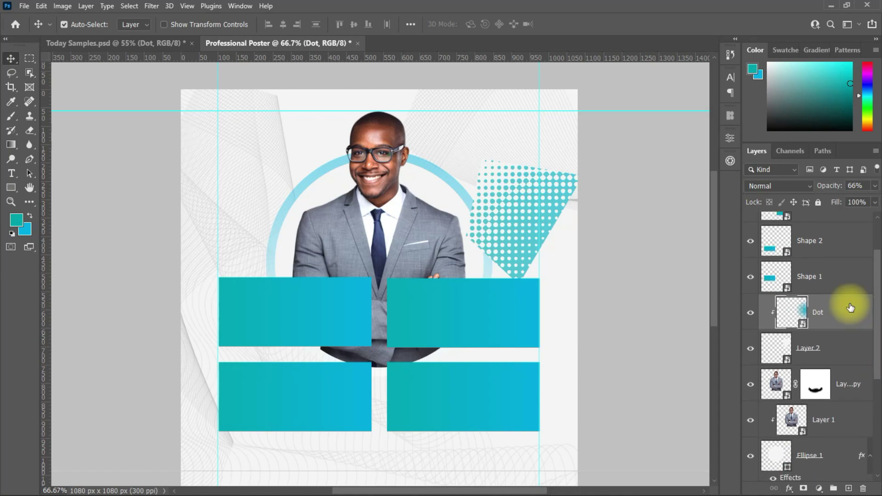
shift+click(845, 348)
drag(846, 314, 833, 460)
click(811, 404)
key(ctrl+alt+g)
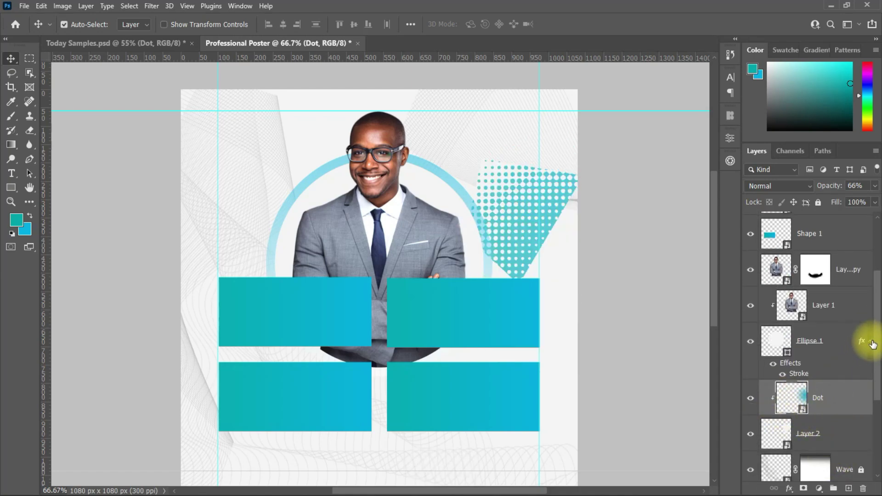
Move the halftone patch to the right edge and rotate it about −25.86°.
click(872, 343)
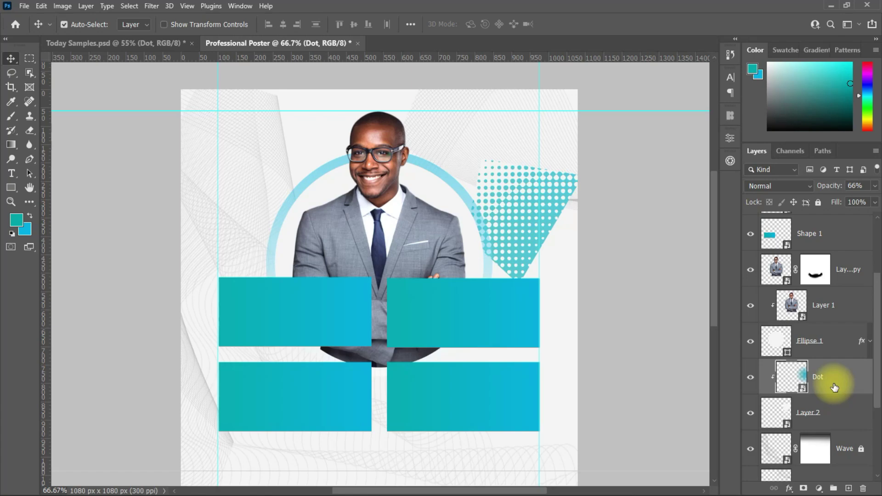
shift+click(833, 411)
drag(523, 238, 571, 207)
key(ctrl+t)
key(Return)
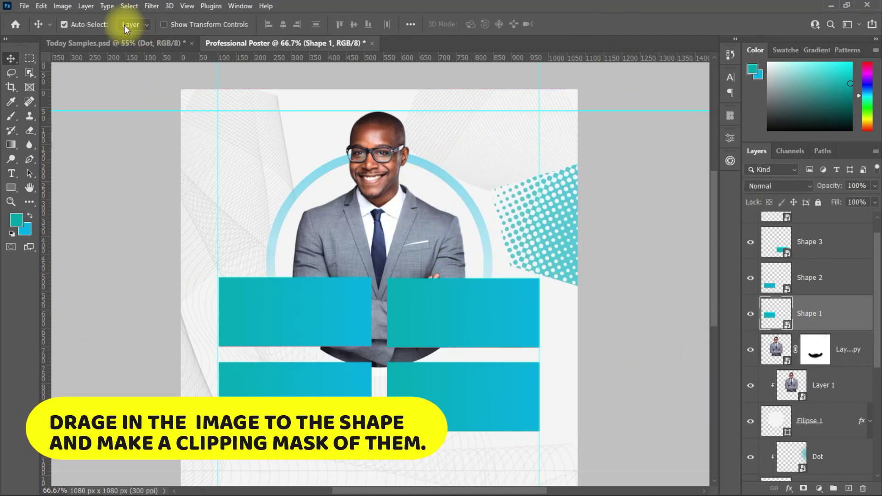
Bring the bald man's photo from Today Samples and clip it to Shape 1.
click(120, 43)
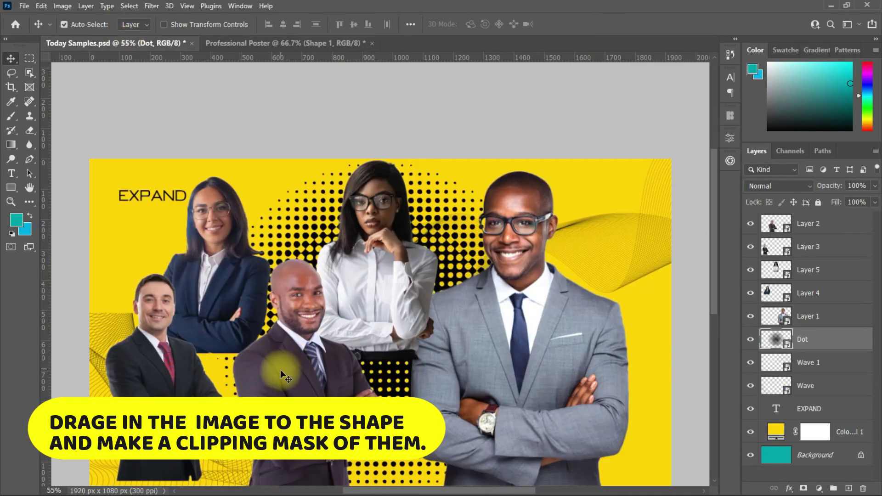
drag(278, 370, 301, 313)
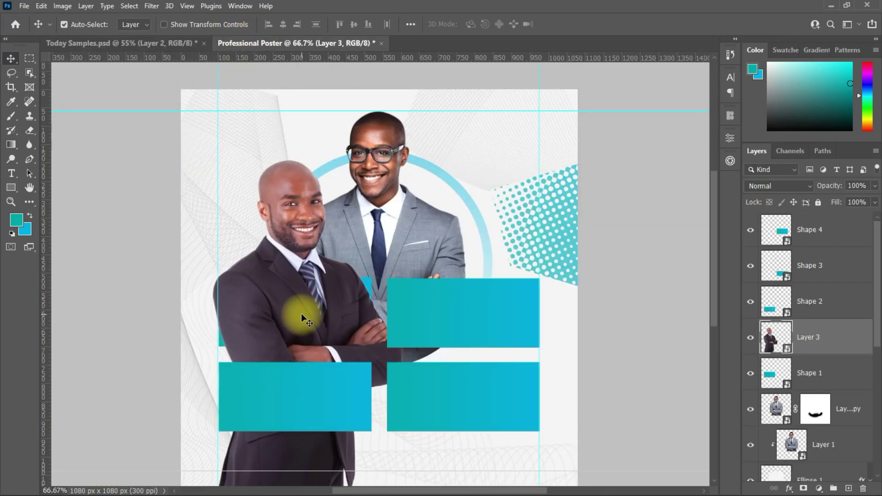
alt+click(824, 355)
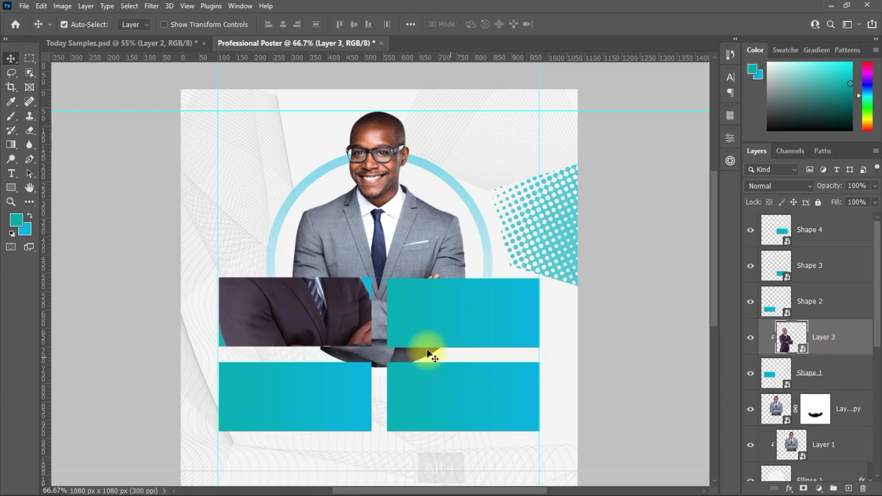
Scale the bald man's photo to 17.54% and position it on the card's left side.
key(ctrl+t)
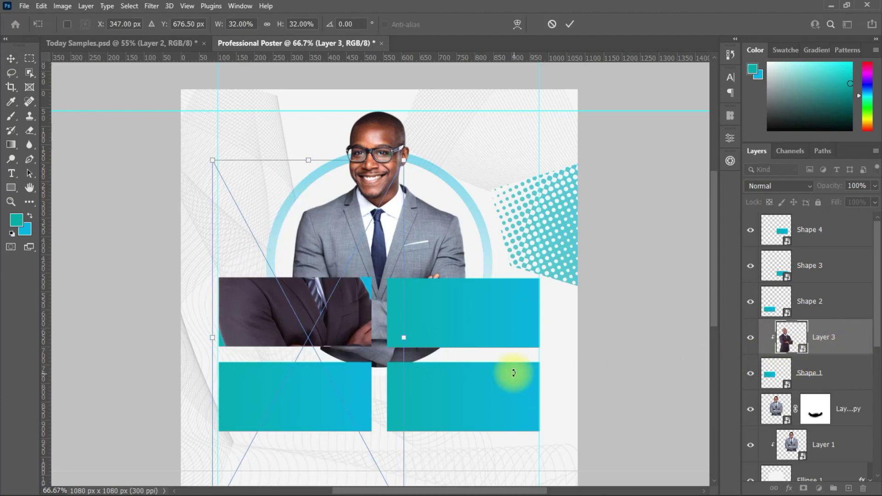
drag(404, 337, 285, 356)
key(ctrl+z)
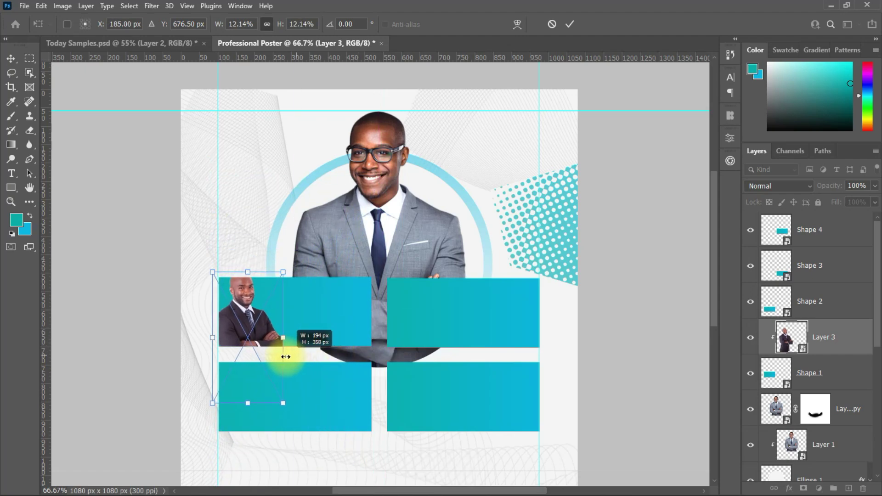
drag(253, 323, 266, 335)
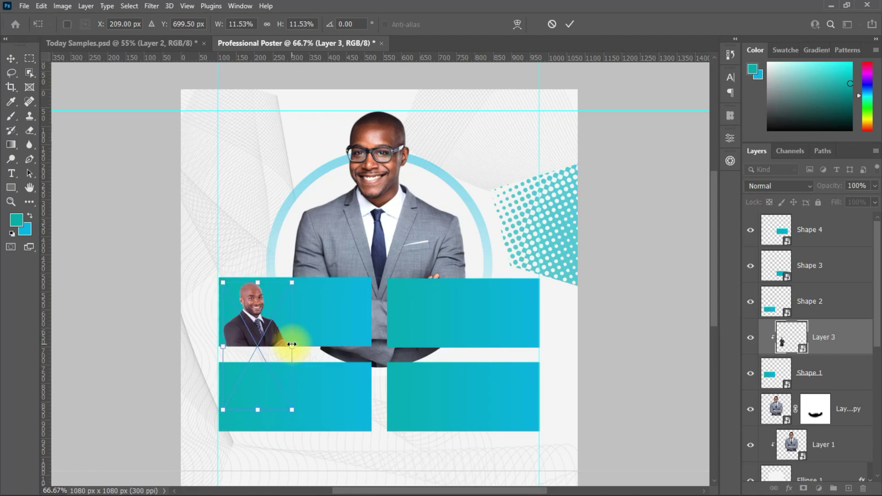
drag(291, 345, 302, 349)
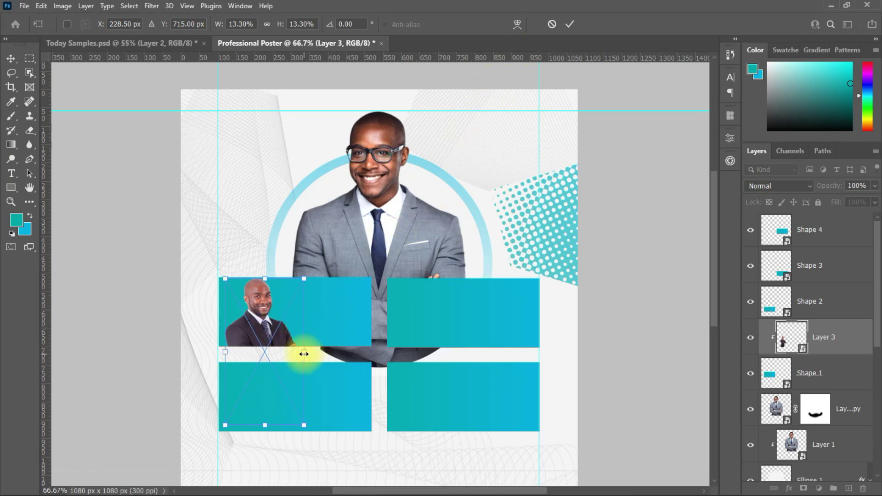
drag(303, 354, 329, 354)
drag(283, 327, 284, 349)
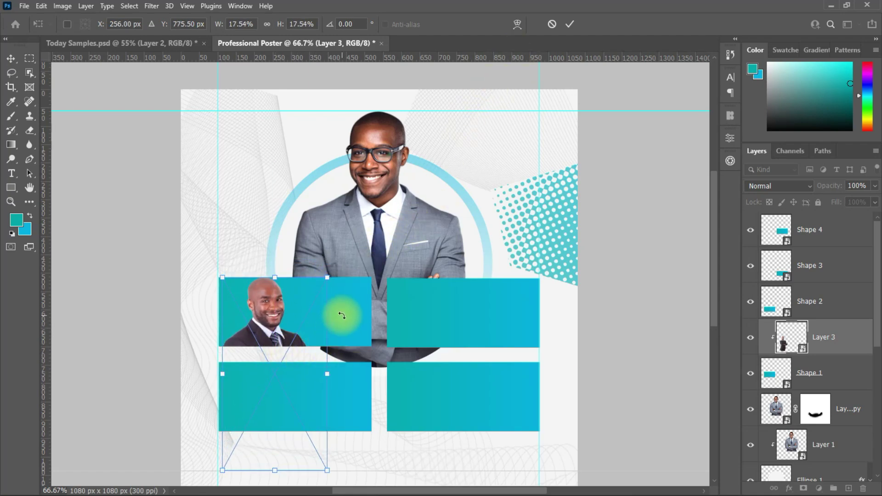
click(569, 25)
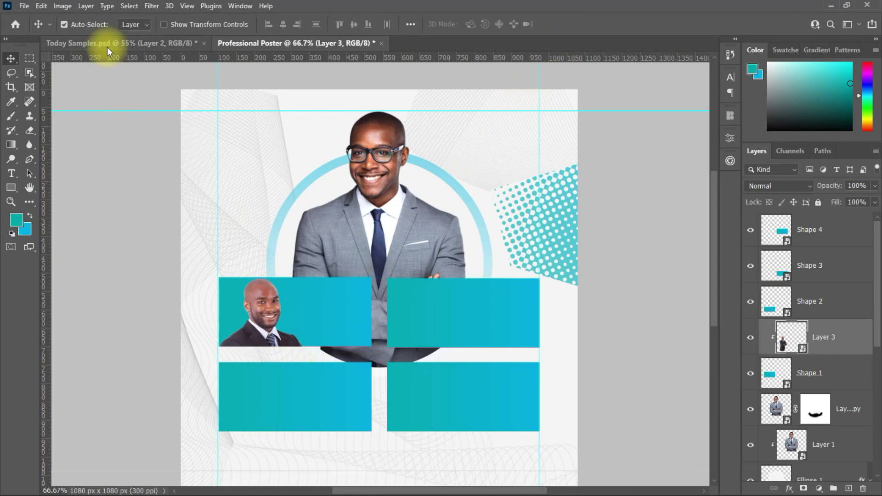
click(811, 231)
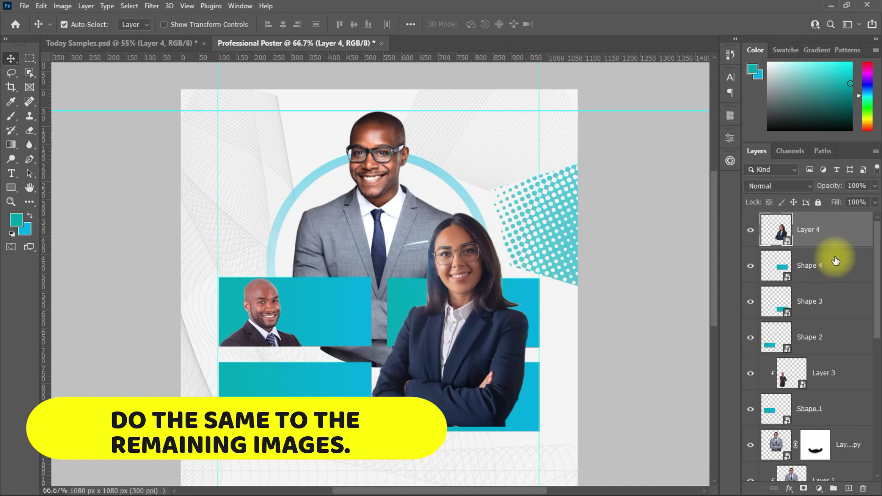
Bring in the woman's photo, enlarge it to about 21% and align it with its card's top.
alt+click(837, 256)
key(ctrl+t)
drag(385, 373, 482, 325)
key(Return)
key(ctrl+t)
drag(457, 390, 436, 418)
drag(491, 327, 492, 339)
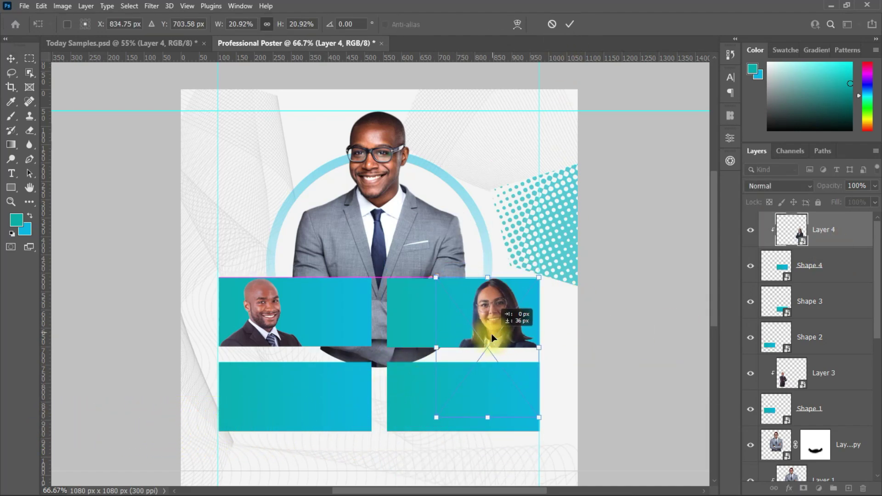
click(570, 24)
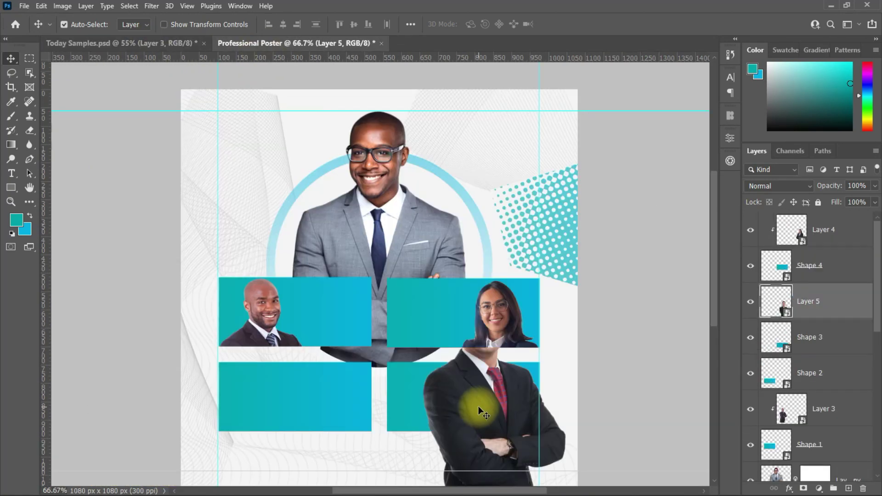
Clip the new man's photo to the lower-right card, scaling and positioning it inside.
key(ctrl+t)
key(Return)
key(ctrl+alt+g)
key(ctrl+t)
drag(571, 409, 587, 390)
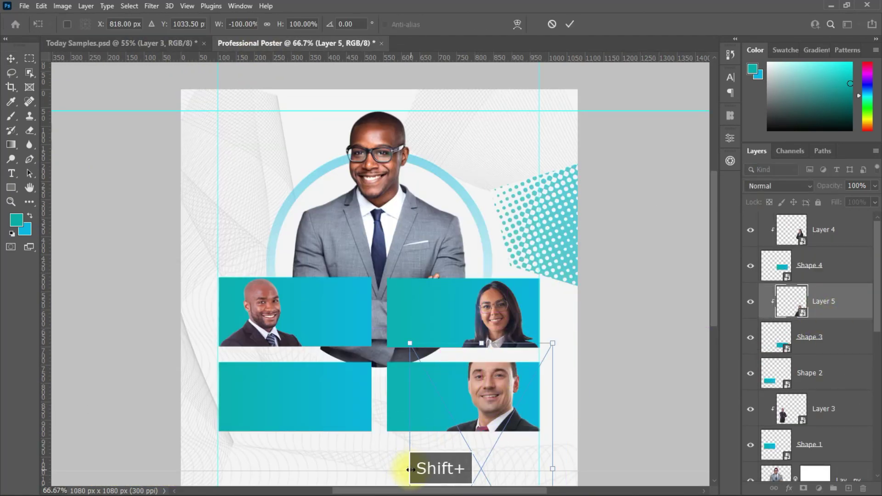
drag(473, 398, 502, 395)
key(Return)
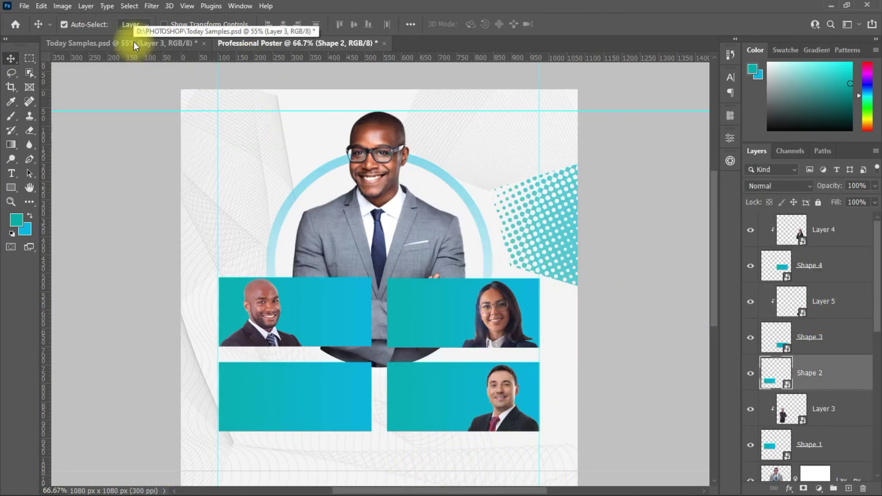
Bring the second woman's photo in, clip it to Shape 2 and scale it into the lower-left card.
click(121, 43)
drag(322, 276, 322, 400)
alt+click(813, 390)
key(ctrl+t)
drag(354, 480, 305, 419)
key(Return)
click(541, 416)
Refit the lower-right man's and bald man's photos to their cards.
key(ctrl+t)
drag(540, 416, 497, 407)
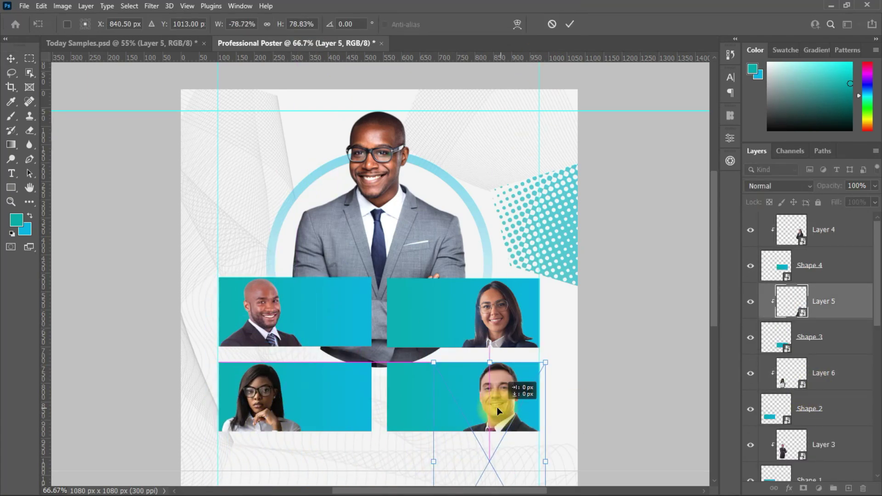
key(Return)
ctrl+click(326, 294)
key(ctrl+t)
drag(330, 375, 257, 316)
key(Return)
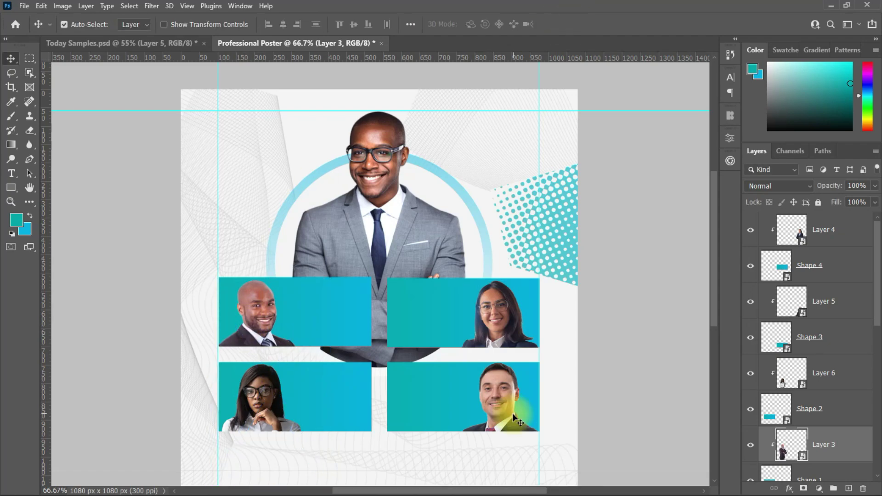
click(512, 412)
scroll(441, 355, down, 1)
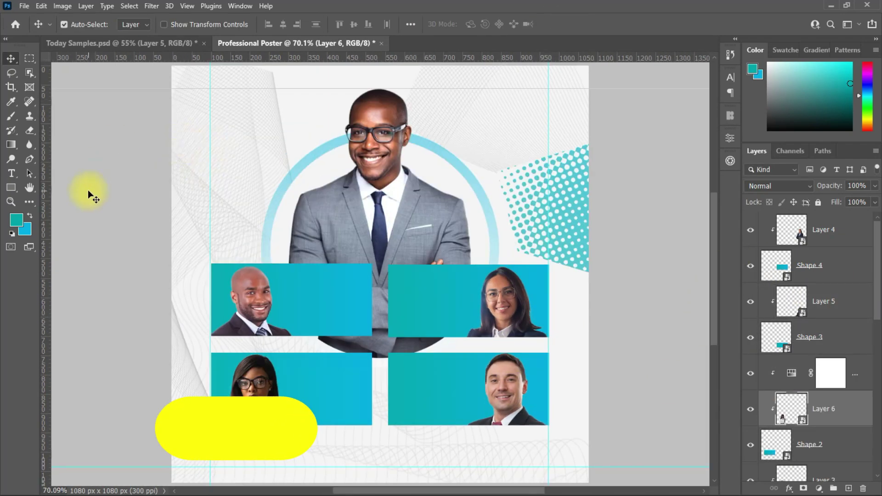
Type EXPAND left of the businessman and move its layer to the top of the stack.
key(t)
click(224, 211)
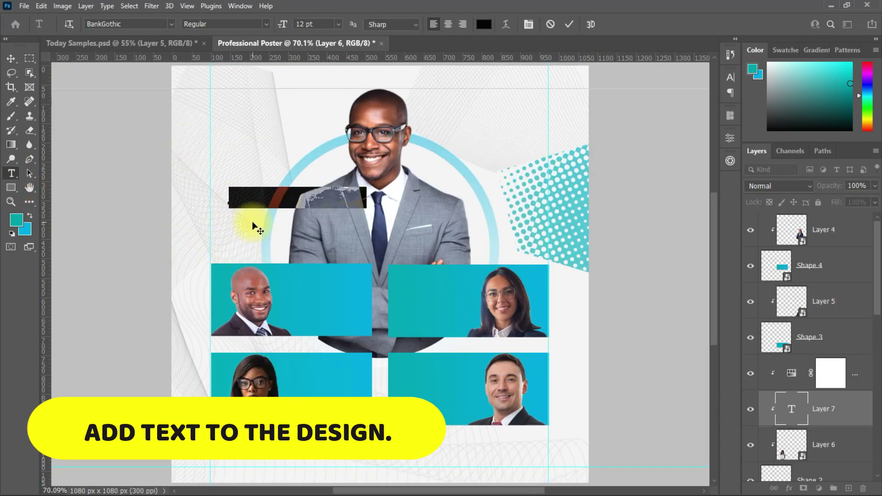
text(E)
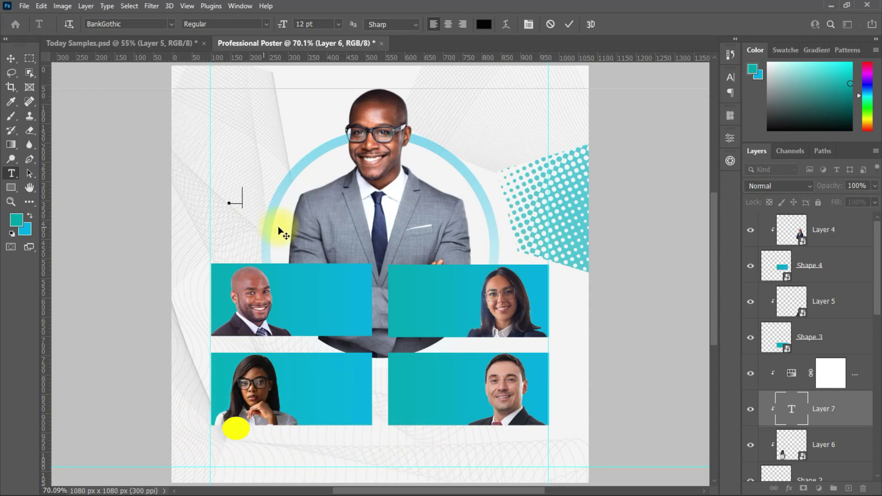
drag(840, 415, 832, 232)
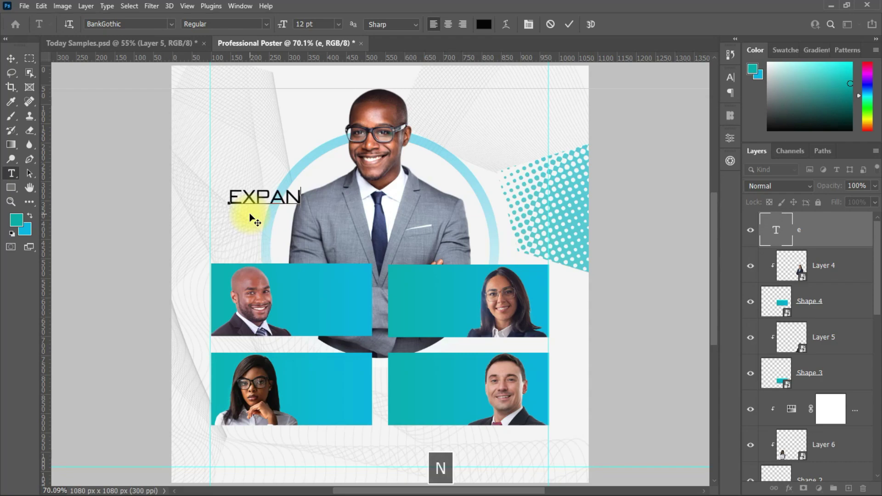
Set EXPAND to Conquera Bold at 21 pt and place it across the businessman's torso.
click(10, 58)
click(730, 79)
click(635, 91)
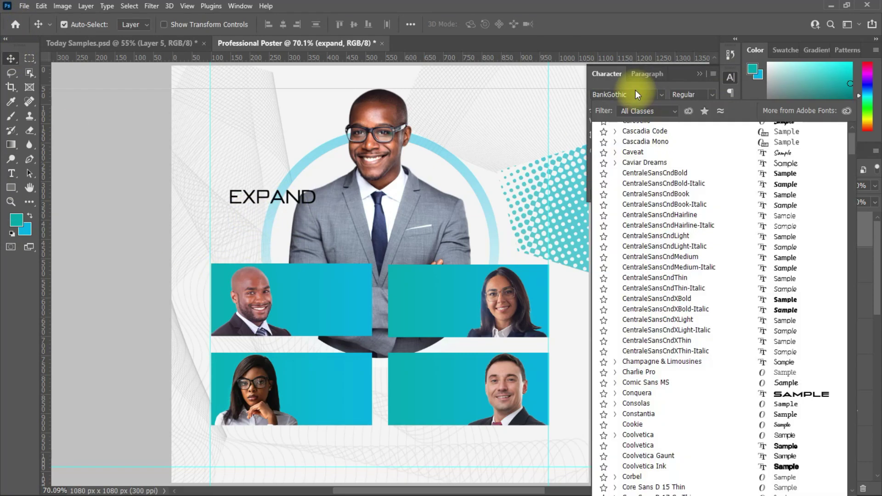
text(n)
key(BackSpace)
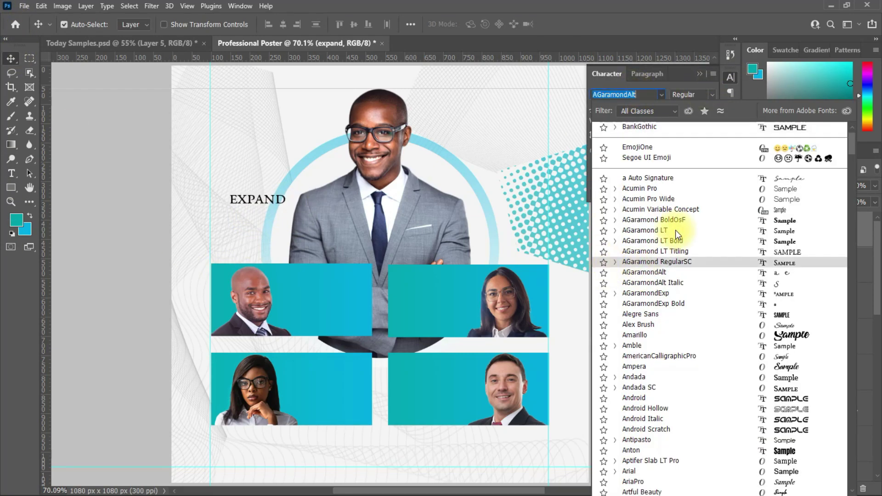
scroll(670, 258, down, 5)
scroll(846, 226, down, 10)
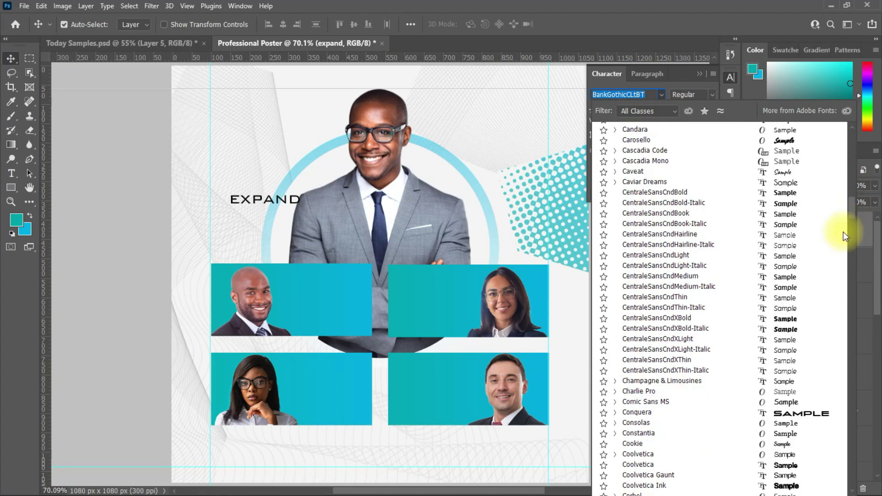
click(646, 413)
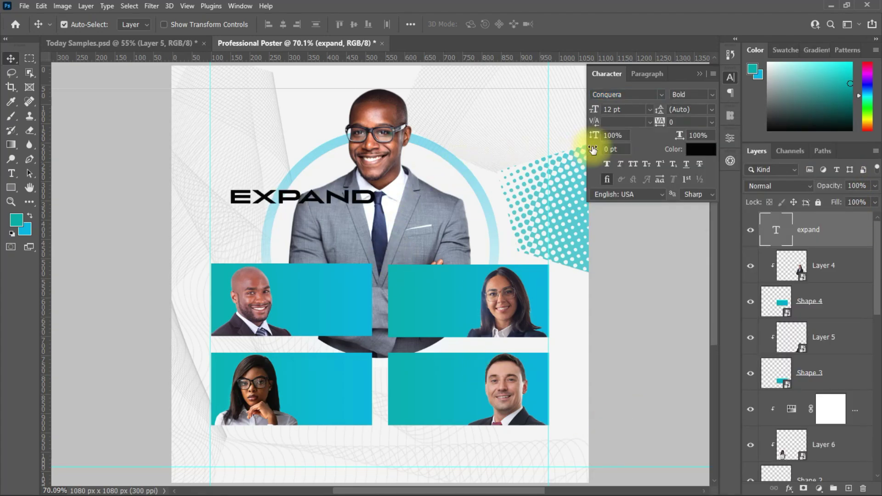
key(Return)
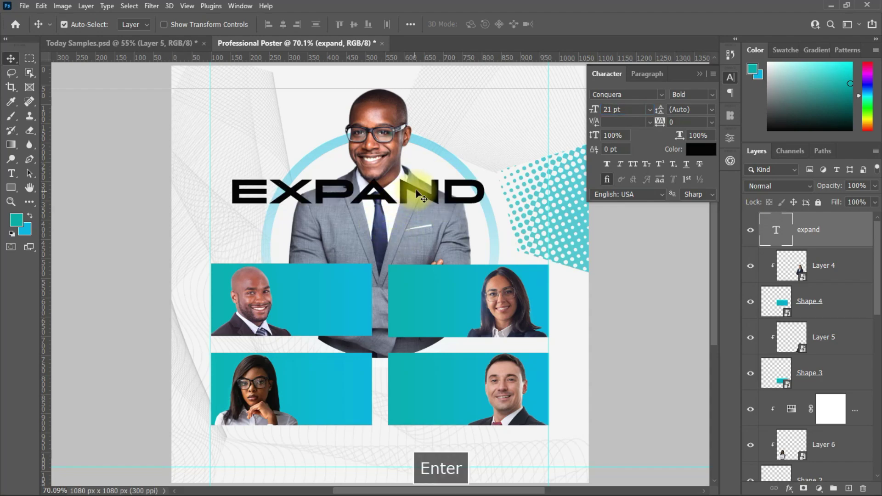
drag(425, 195, 404, 225)
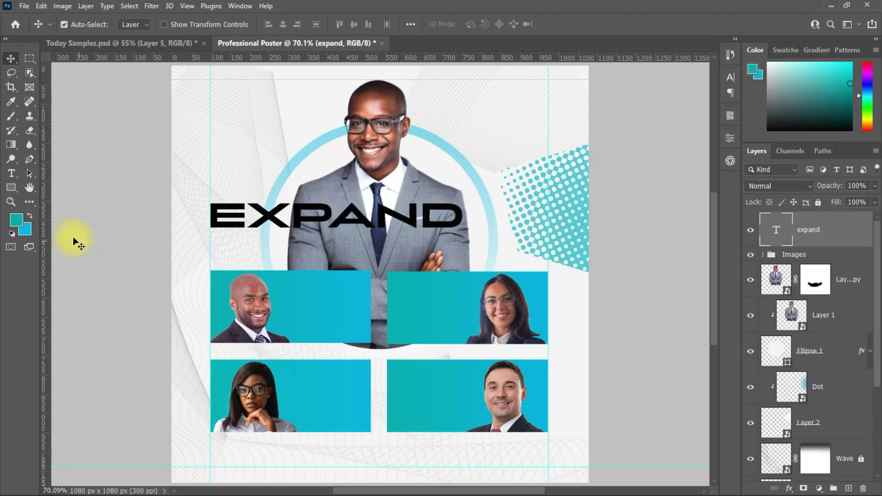
key(t)
click(237, 135)
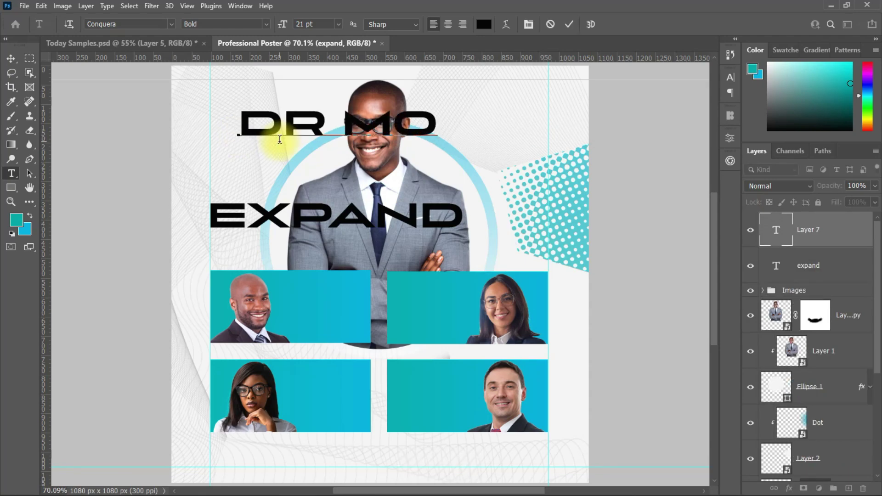
key(ctrl+Return)
Shift the bald man's photo right and the lower-right man's photo left within their cards.
key(v)
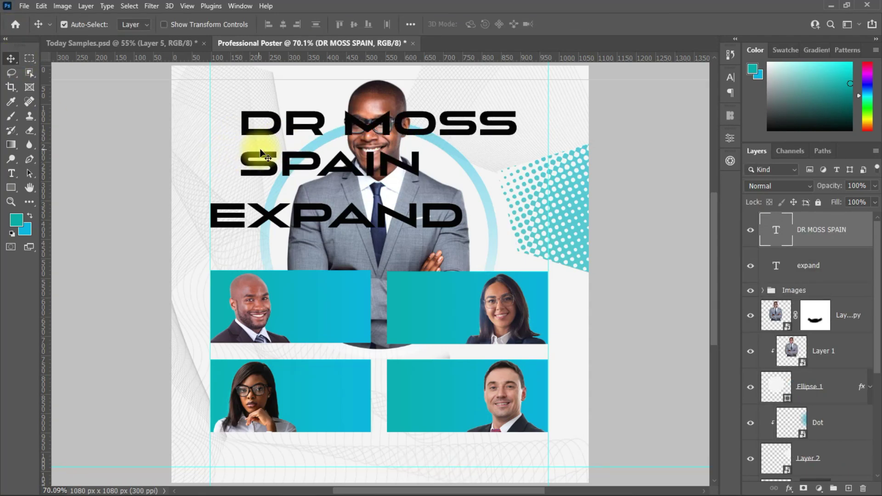
drag(268, 308, 335, 308)
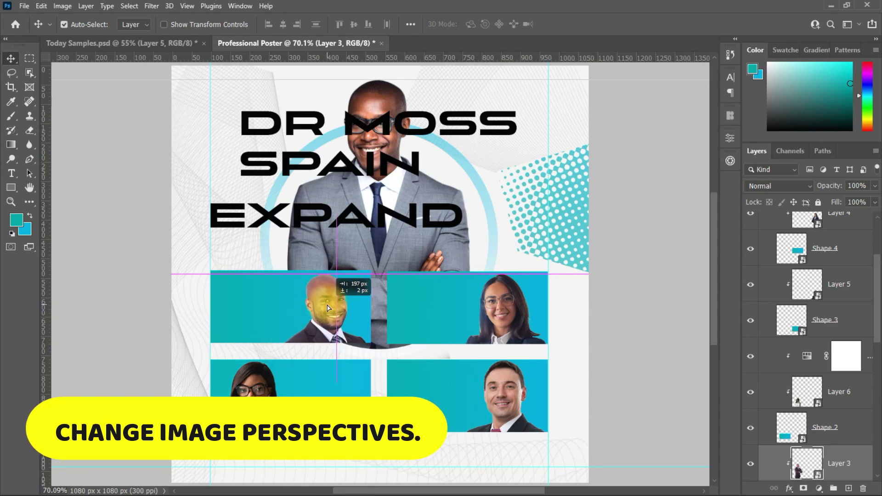
drag(506, 395, 424, 400)
Nudge the lower-right man's photo slightly right in its card.
click(317, 305)
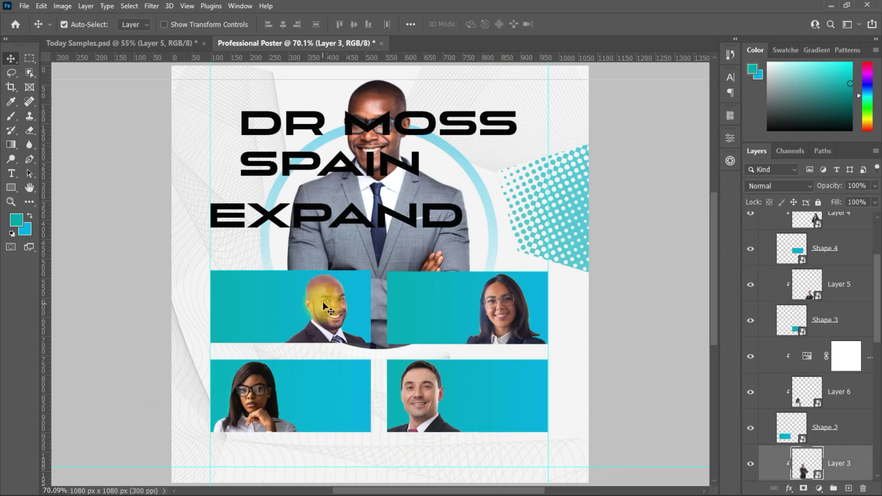
click(324, 303)
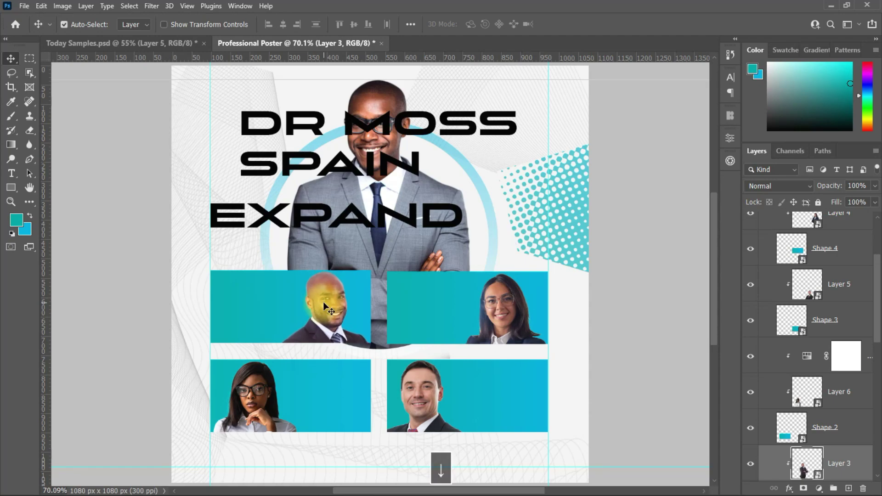
click(393, 385)
drag(393, 385, 430, 388)
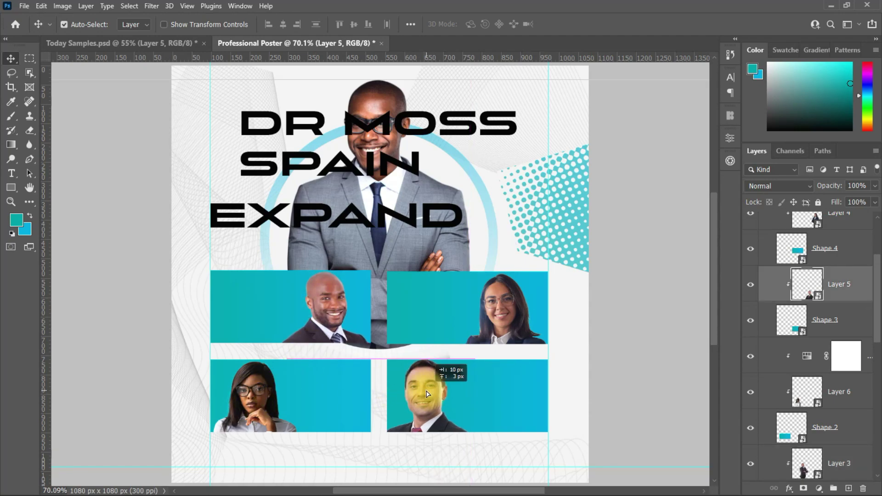
click(475, 422)
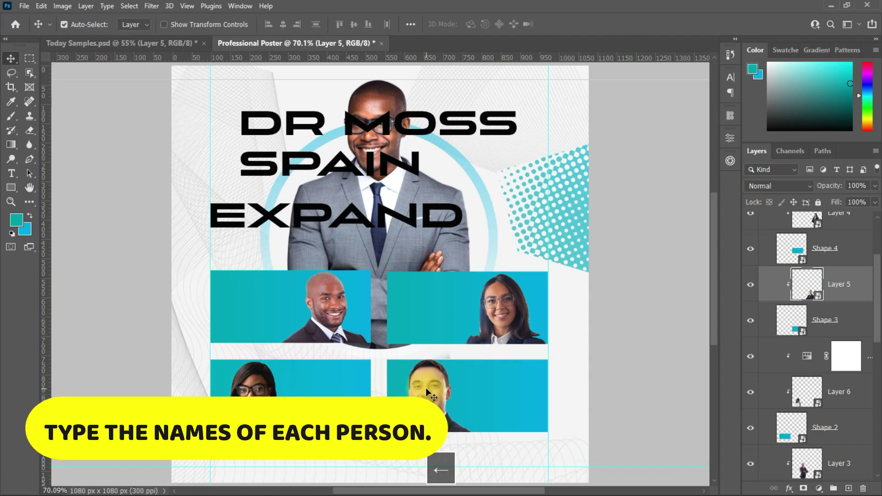
Move the host name onto the top-left card and set it in Poppins Medium, 9 pt.
drag(293, 133, 271, 308)
click(730, 77)
click(661, 94)
text(poppins)
click(657, 211)
click(649, 109)
click(622, 184)
click(650, 109)
click(620, 155)
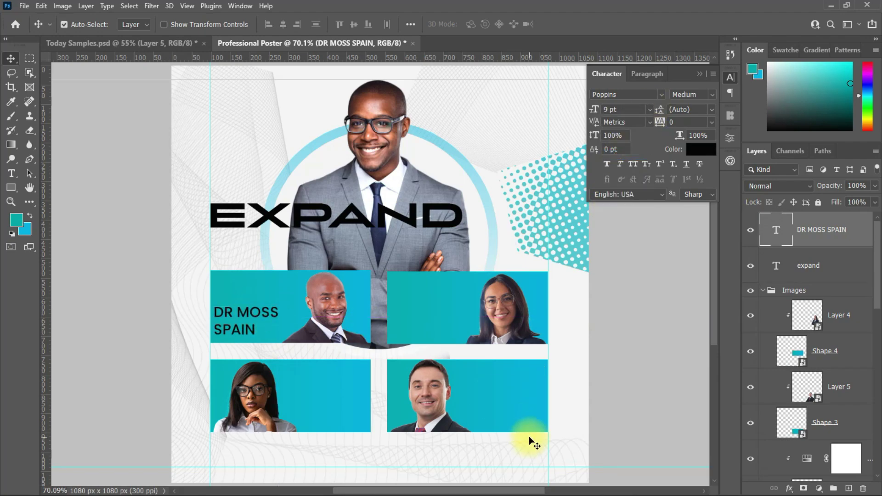
double_click(248, 304)
click(235, 313)
text(.)
key(ctrl+Return)
key(v)
click(649, 109)
click(620, 146)
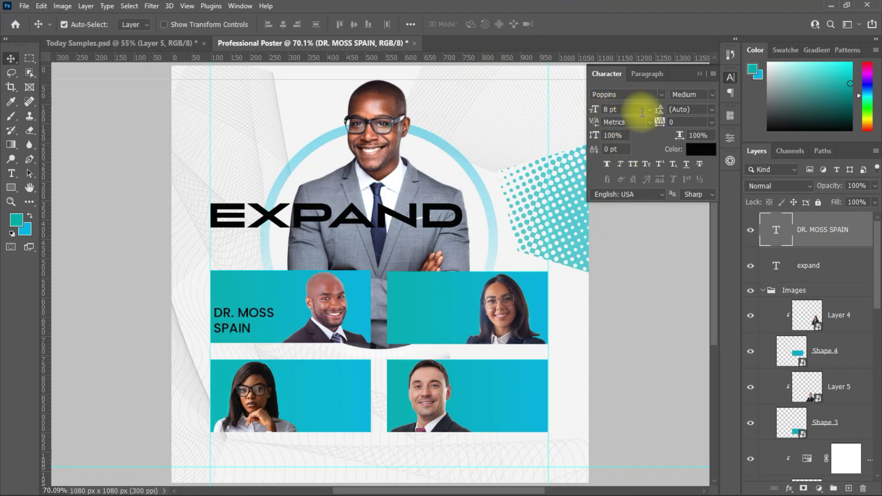
drag(248, 316, 520, 408)
drag(412, 324, 330, 414)
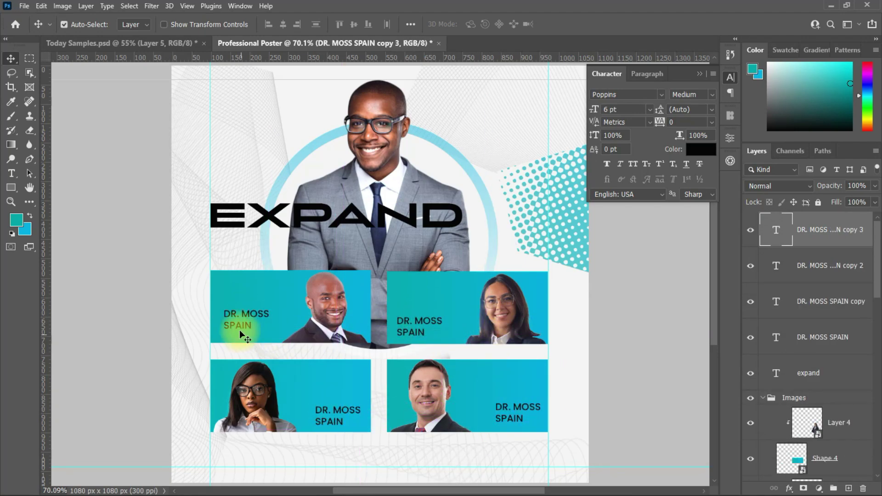
double_click(269, 315)
click(698, 98)
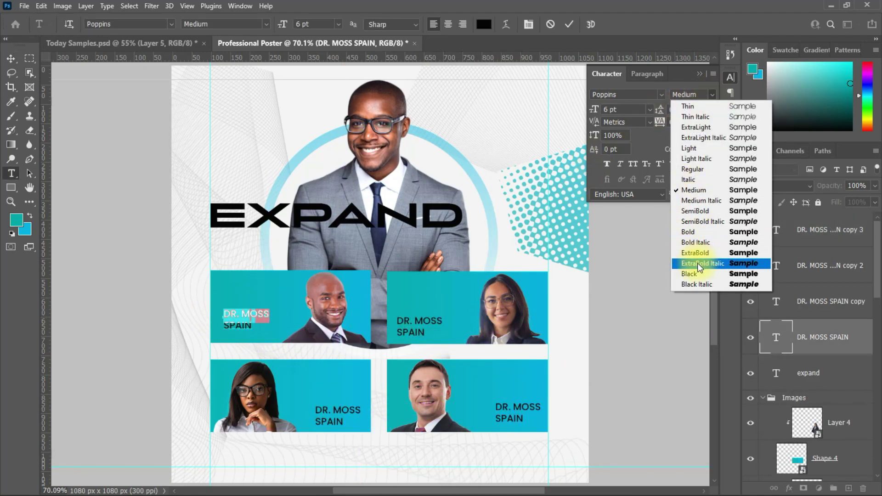
click(698, 263)
key(ctrl+Return)
click(701, 149)
click(292, 122)
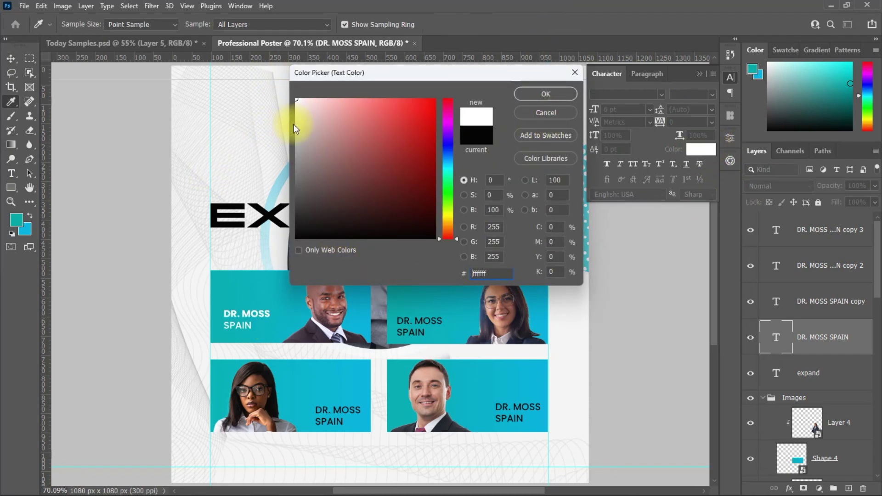
key(Return)
key(v)
click(418, 324)
Retype the top-right card's label in capitals with the new speaker's name.
double_click(422, 317)
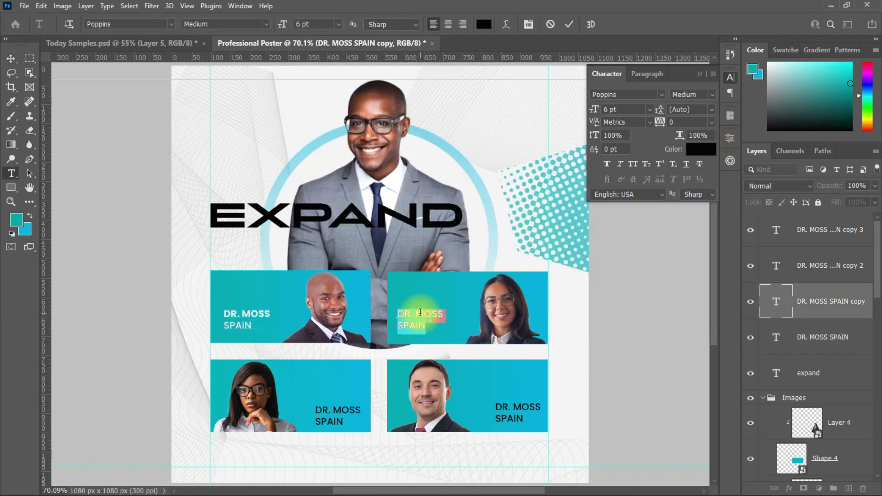
key(BackSpace)
key(BackSpace)
key(BackSpace)
key(BackSpace)
key(BackSpace)
key(BackSpace)
key(BackSpace)
key(BackSpace)
key(Caps_Lock)
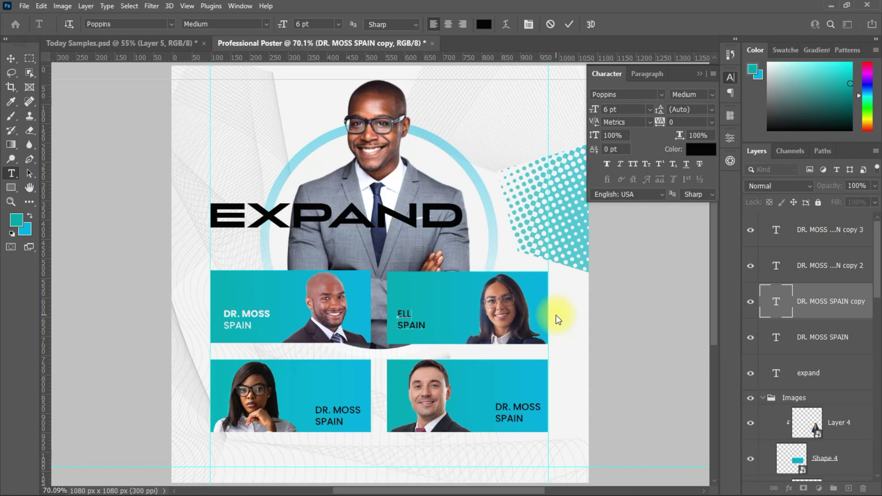
key(Down)
key(BackSpace)
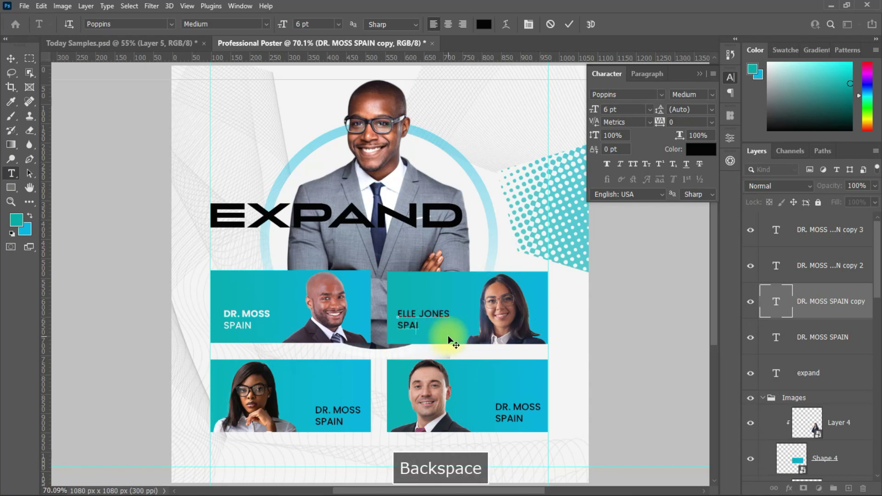
key(BackSpace)
key(BackSpace)
key(BackSpace)
key(BackSpace)
text(GA)
Make the whole top-right name label bold and commit it.
key(ctrl+a)
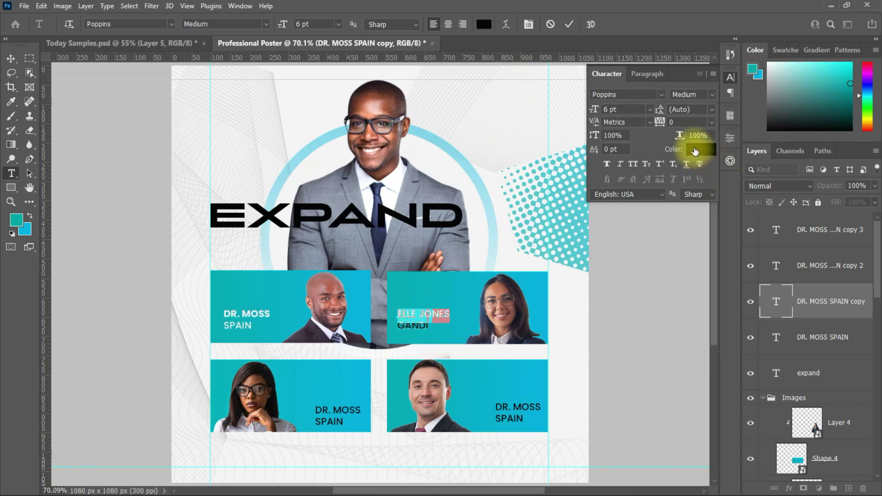
click(708, 94)
click(697, 230)
click(569, 24)
click(700, 148)
key(Return)
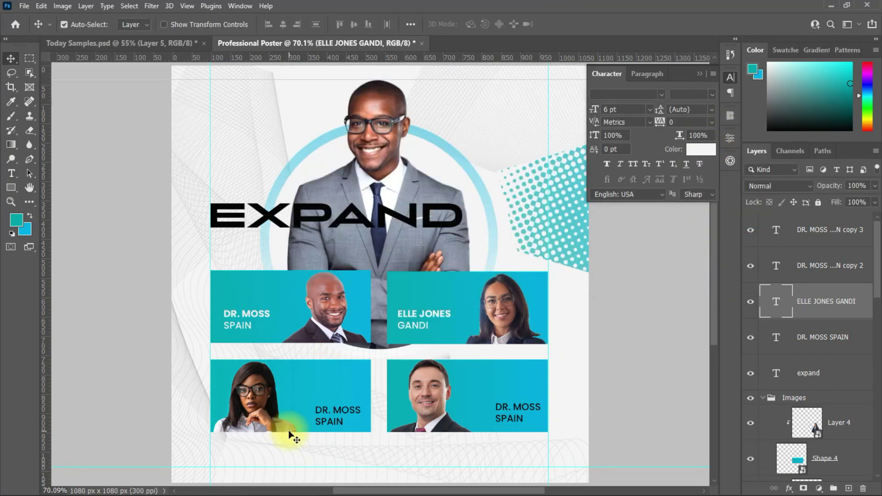
Replace the bottom-left card's name with the new speaker's name and move it higher.
ctrl+click(303, 416)
drag(312, 409, 372, 416)
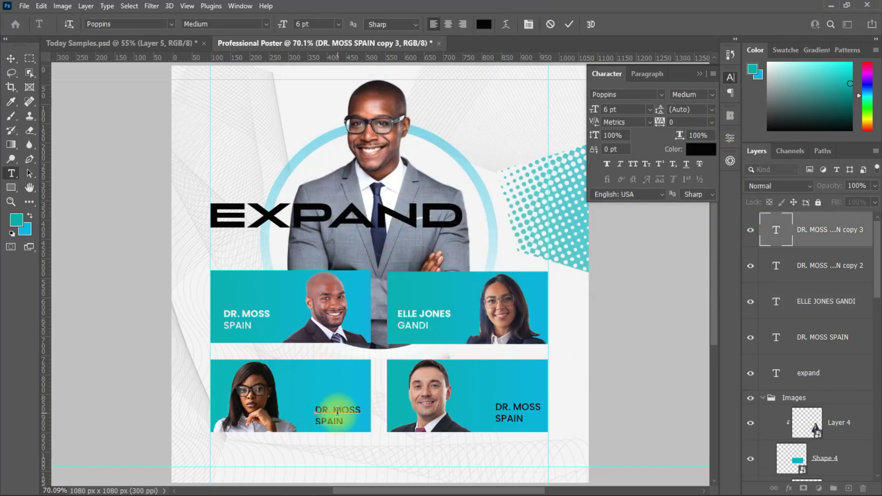
text(ILLY)
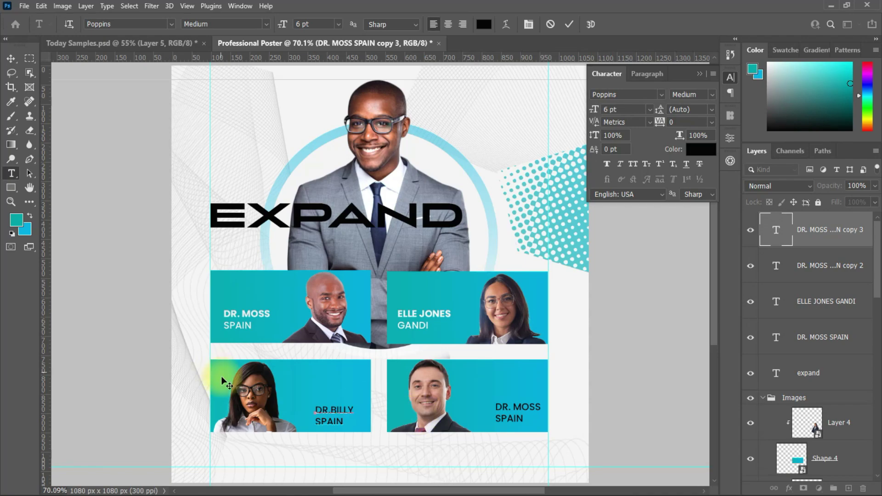
key(BackSpace)
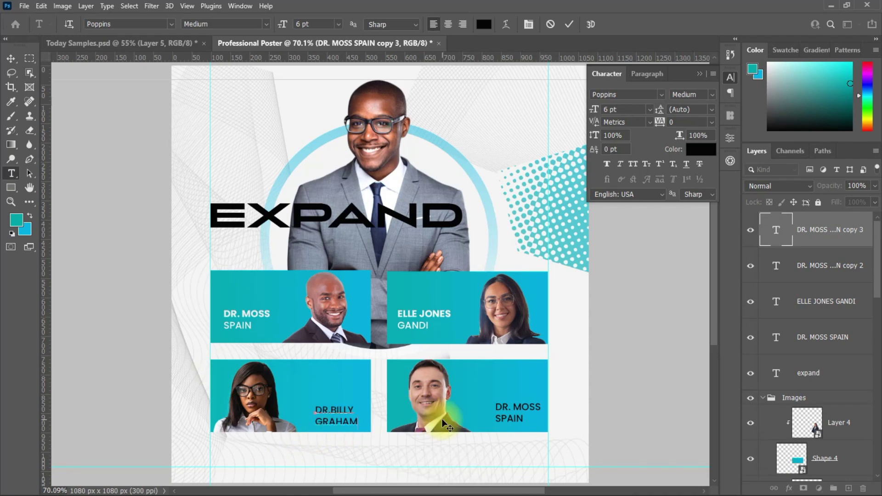
click(11, 59)
drag(338, 420, 341, 415)
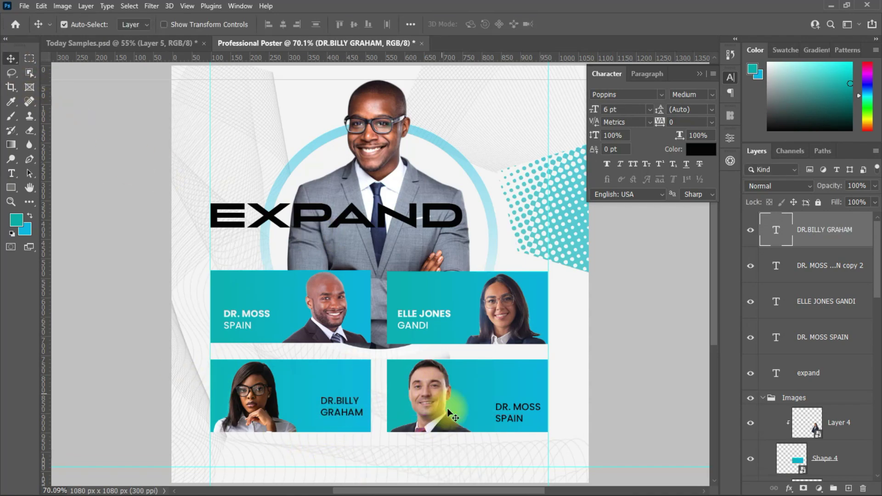
Make the bottom-left name's first line bold and white.
click(364, 401)
double_click(340, 401)
double_click(340, 401)
click(692, 94)
click(688, 231)
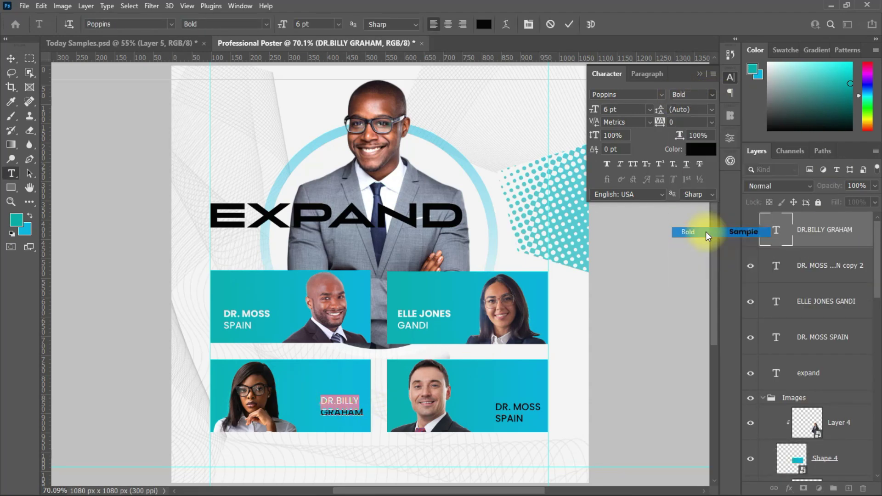
click(701, 149)
click(544, 93)
Retype the bottom-right card's name for the new speaker, bold and white.
double_click(535, 409)
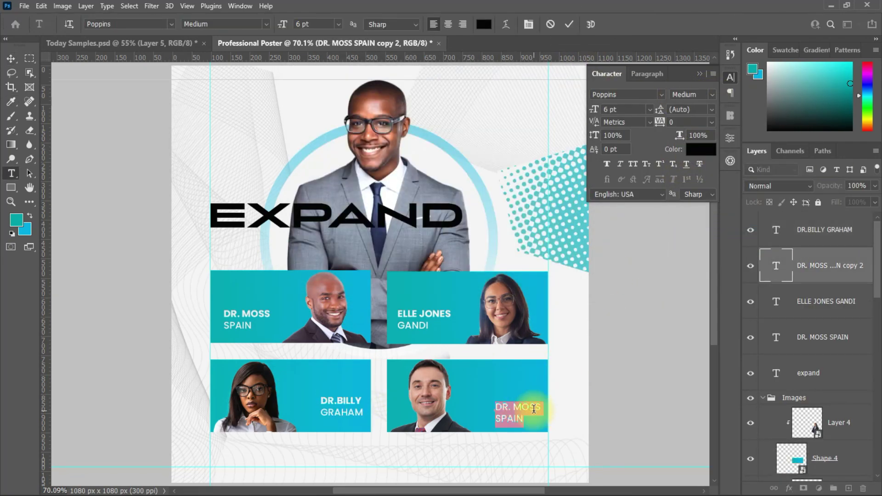
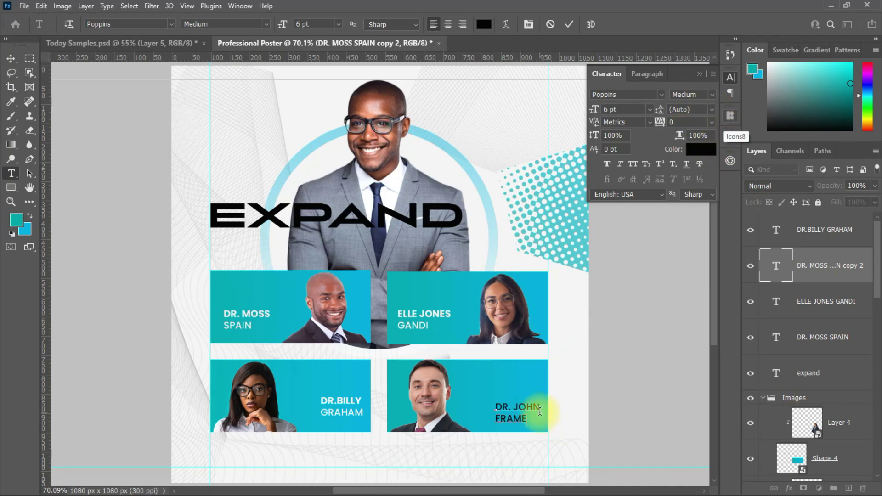
click(691, 94)
click(680, 214)
click(701, 149)
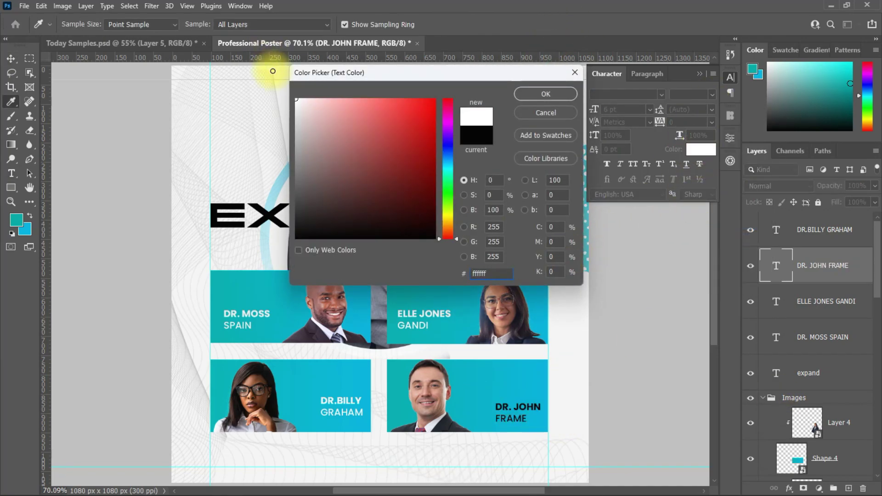
click(546, 94)
click(341, 404)
Right-align the bottom-left name and reposition all four name labels within their cards.
click(647, 73)
click(636, 93)
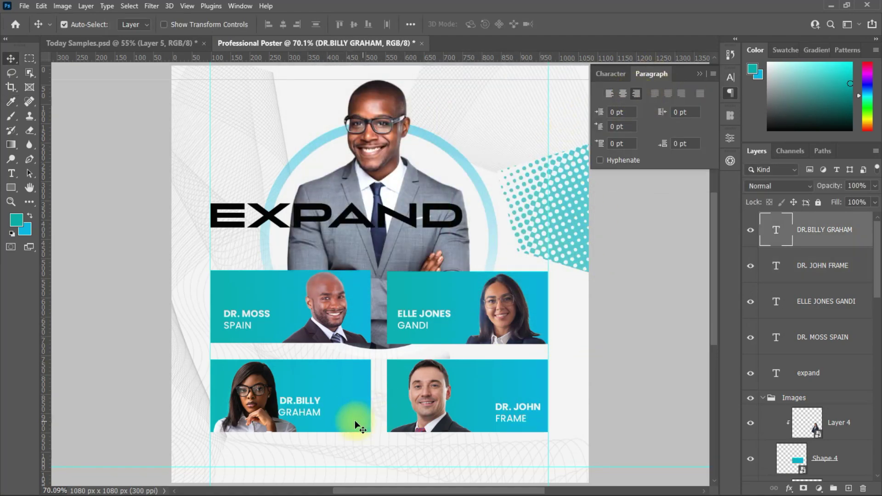
drag(357, 425, 395, 425)
drag(529, 413, 523, 408)
drag(415, 318, 410, 318)
drag(240, 320, 232, 318)
Set the top-left and top-right surname lines to Regular weight.
click(426, 406)
double_click(240, 325)
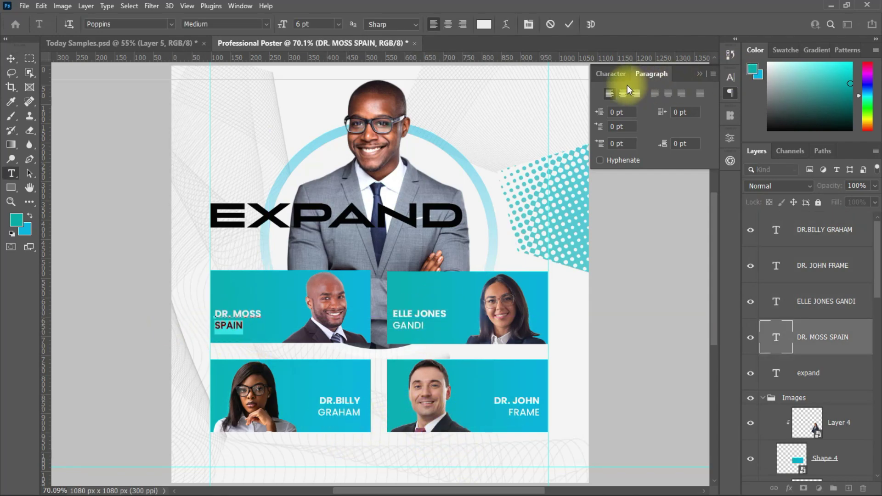
click(610, 74)
click(711, 94)
click(701, 167)
click(432, 323)
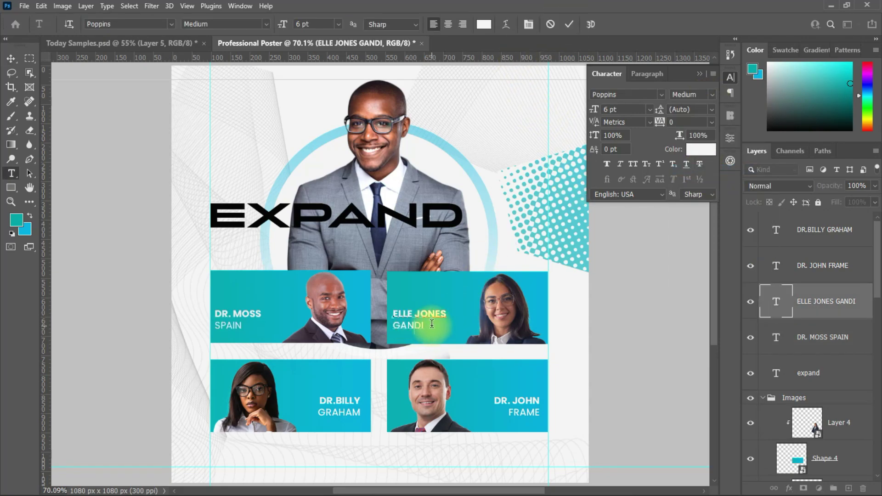
click(712, 95)
click(693, 169)
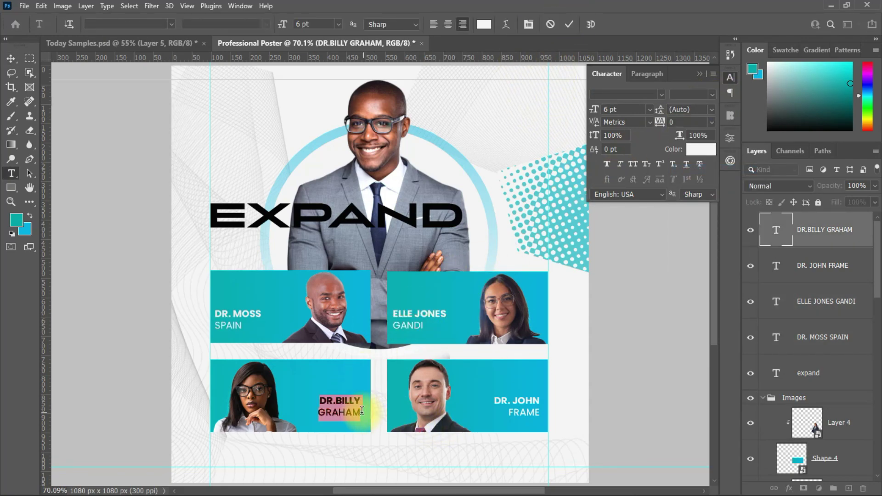
Set the bottom-left and bottom-right surname lines to Regular and inspect the cards.
click(712, 95)
click(695, 168)
click(569, 25)
triple_click(512, 415)
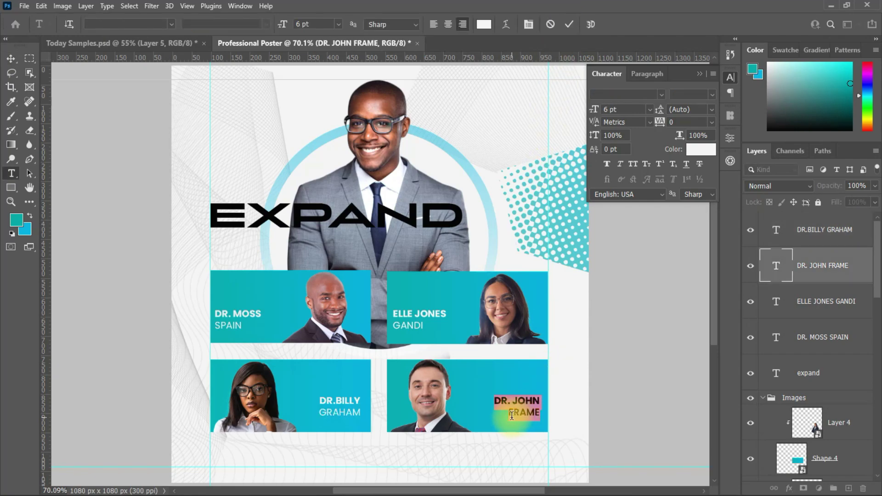
click(712, 94)
click(694, 168)
click(569, 24)
key(v)
scroll(502, 335, up, 3)
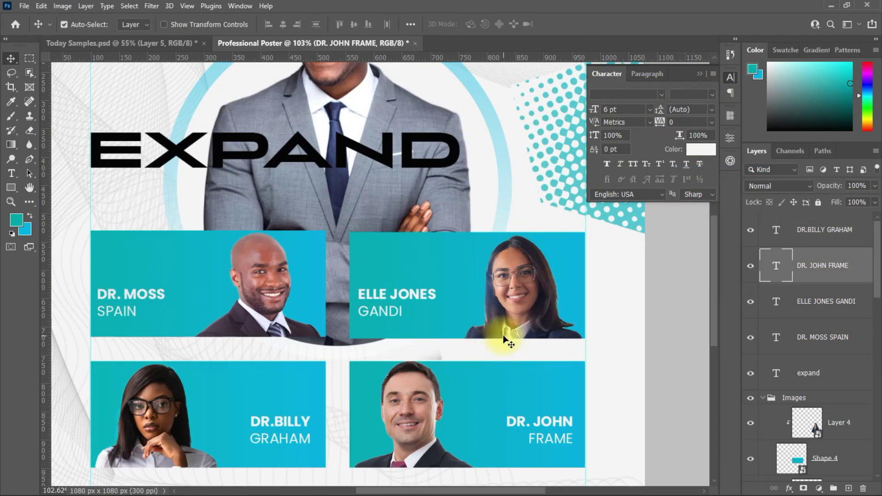
scroll(600, 190, down, 2)
scroll(486, 266, down, 2)
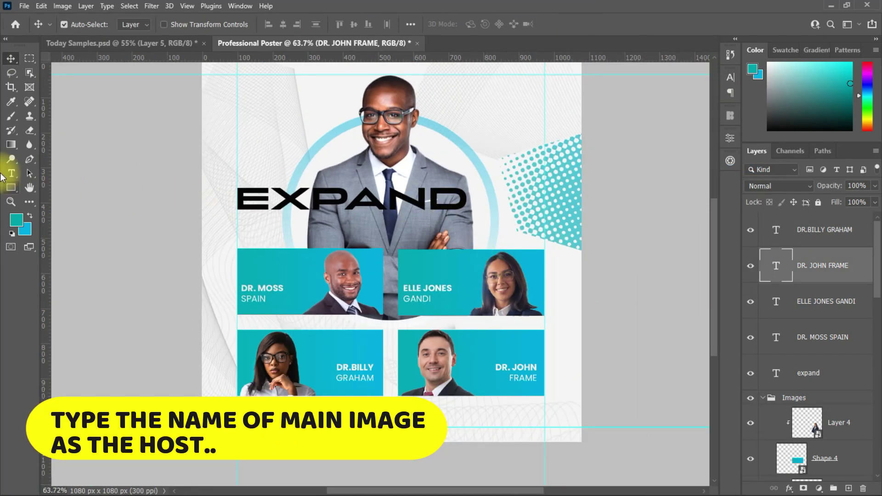
Add a text block beside the circle reading HOST with the host's name below.
click(11, 174)
click(524, 159)
text(HOST)
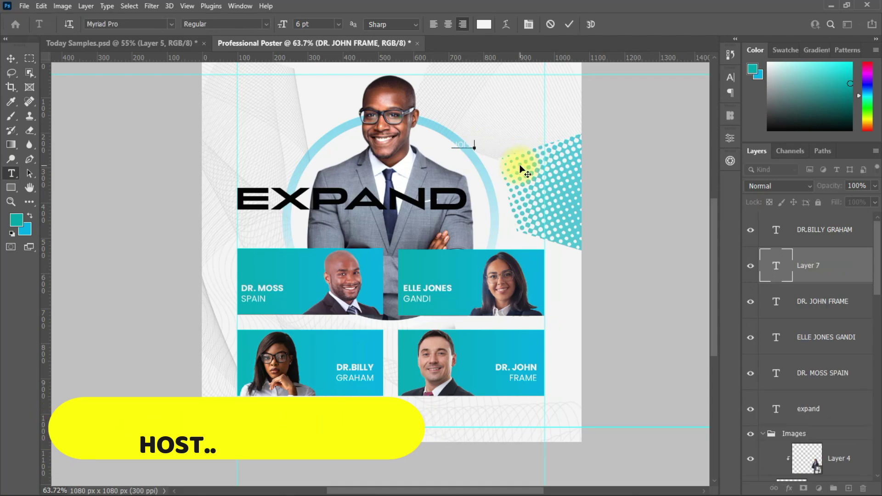
key(Return)
text(S)
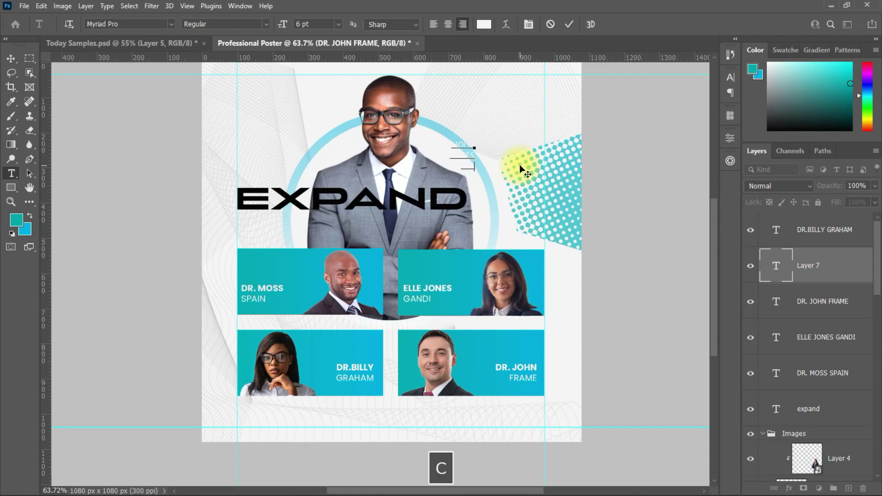
key(ctrl+Return)
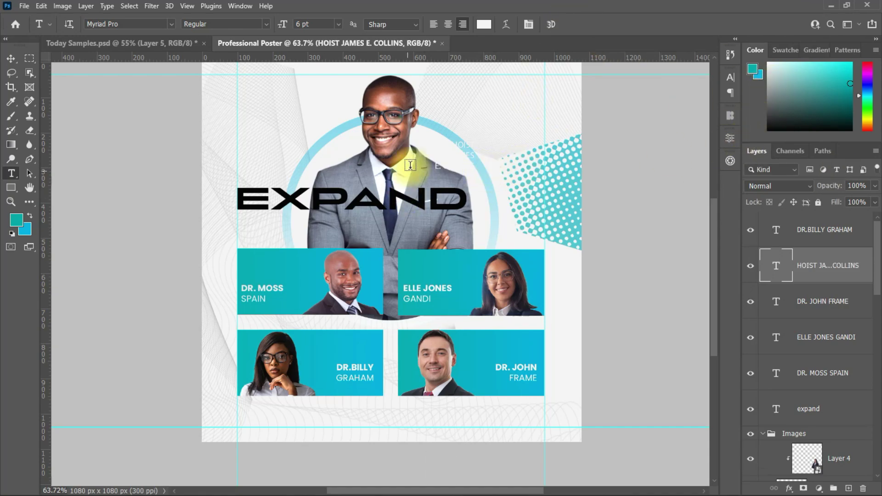
key(v)
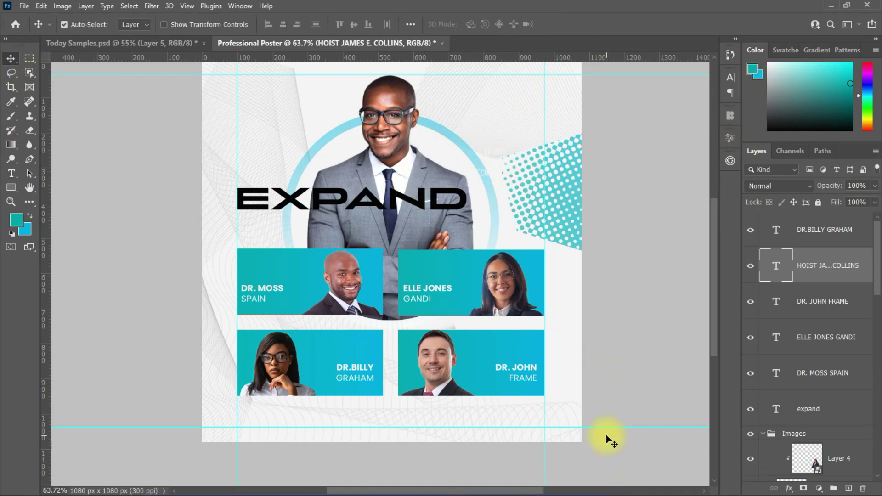
Color the new host text teal.
click(731, 78)
click(701, 150)
click(462, 305)
click(532, 92)
Scale the Dot and Layer 2 dots to about 75%, rotate -45.79° and move them into the top-right corner.
click(561, 191)
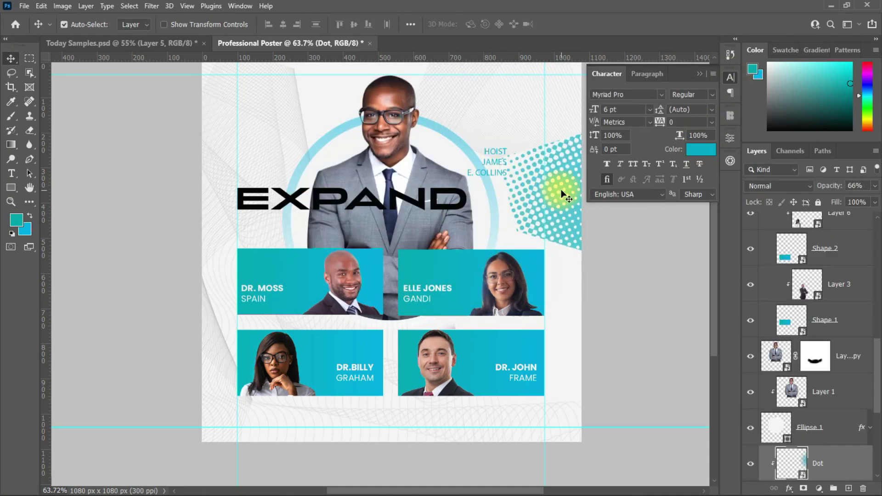
scroll(870, 399, down, 5)
shift+click(827, 372)
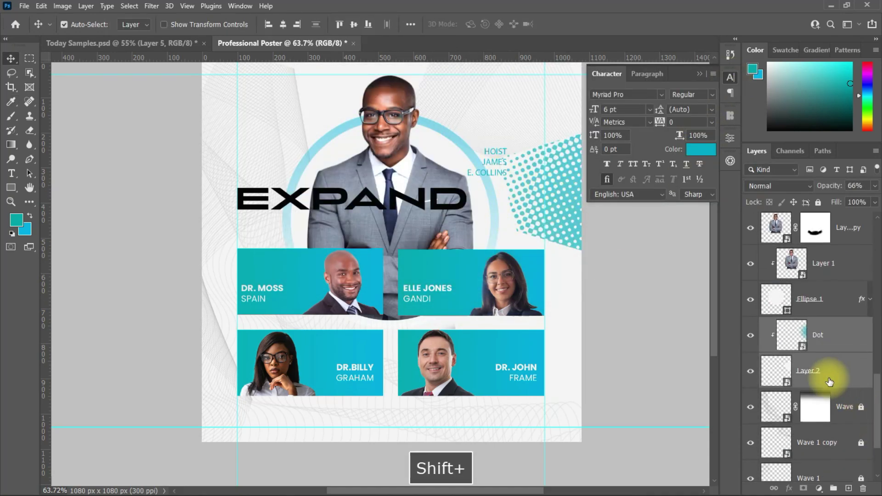
key(ctrl+t)
drag(611, 330, 613, 269)
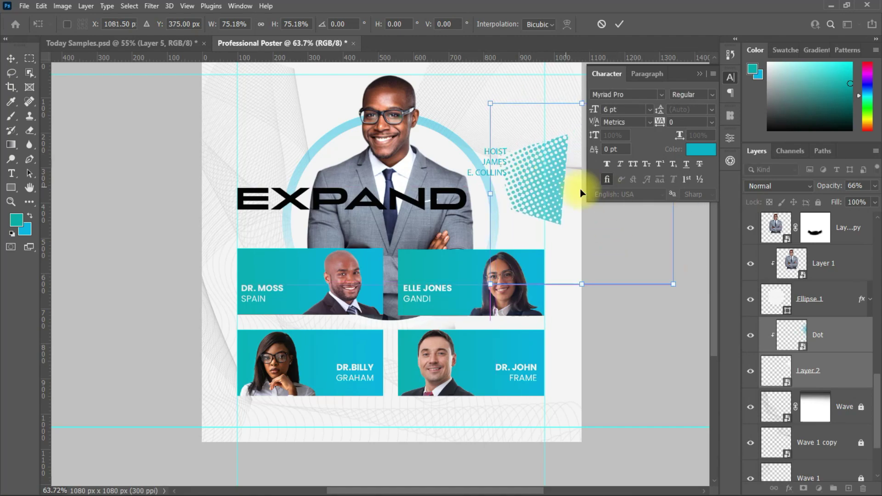
drag(710, 174, 654, 90)
drag(592, 215, 549, 145)
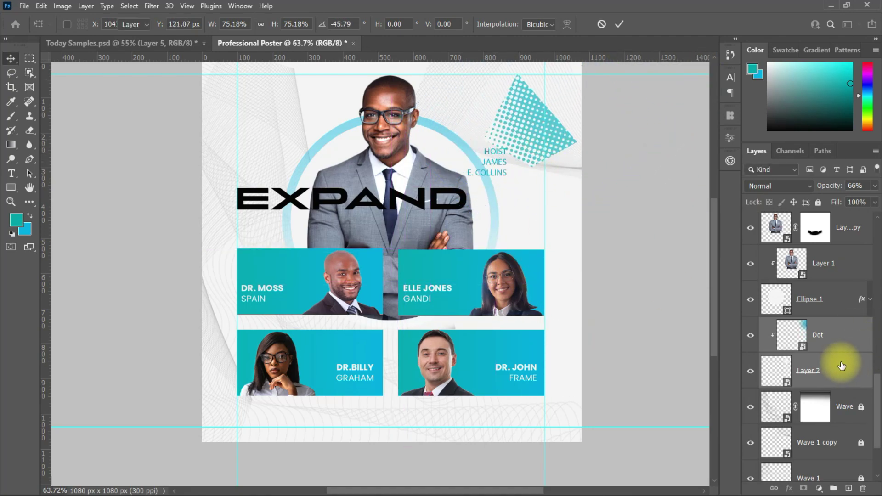
key(Return)
Move the host text down and right and delete its extra letter.
drag(492, 174, 522, 187)
double_click(524, 191)
key(BackSpace)
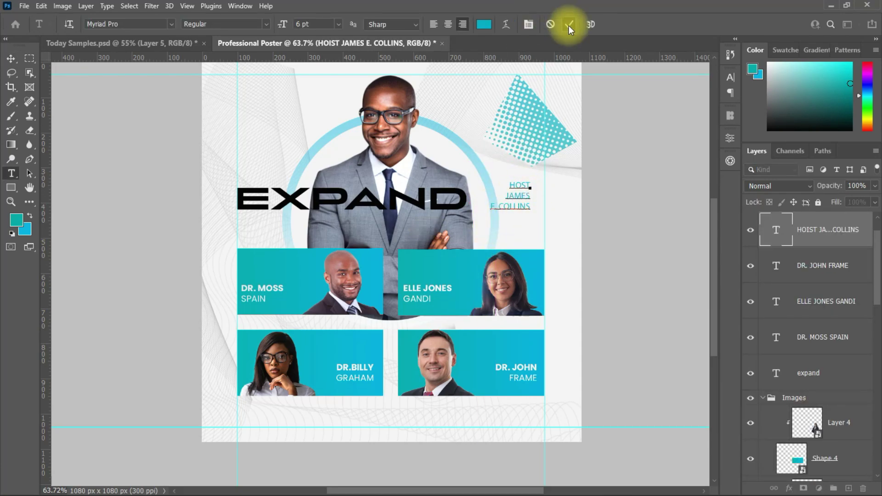
click(569, 30)
click(730, 93)
Make the word HOST larger, Poppins Bold and black.
double_click(512, 198)
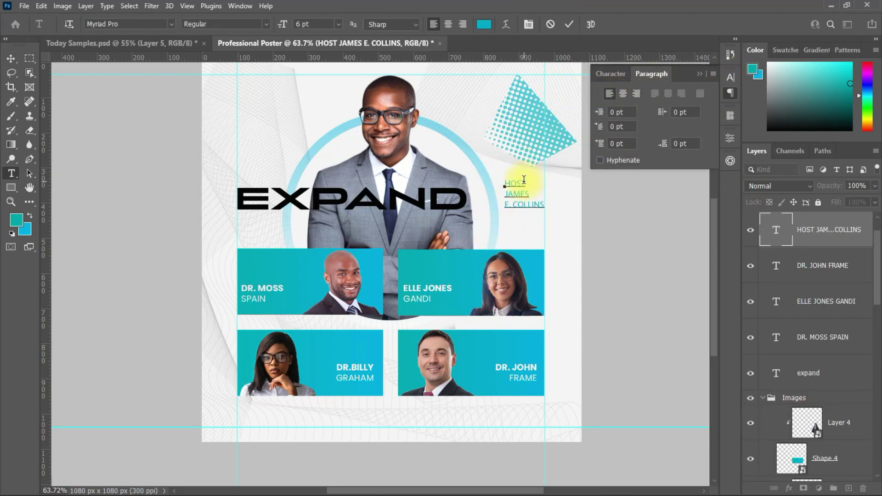
click(608, 73)
click(650, 109)
click(628, 177)
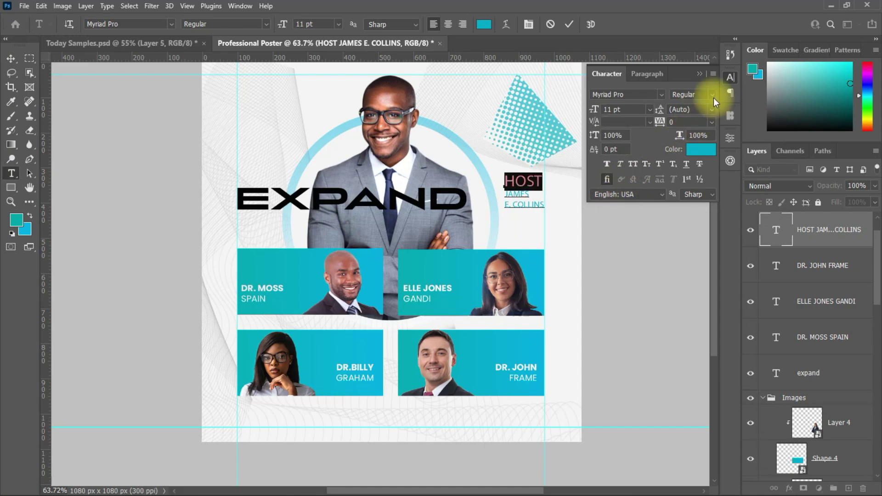
click(569, 24)
double_click(520, 184)
click(625, 94)
text(Poppins)
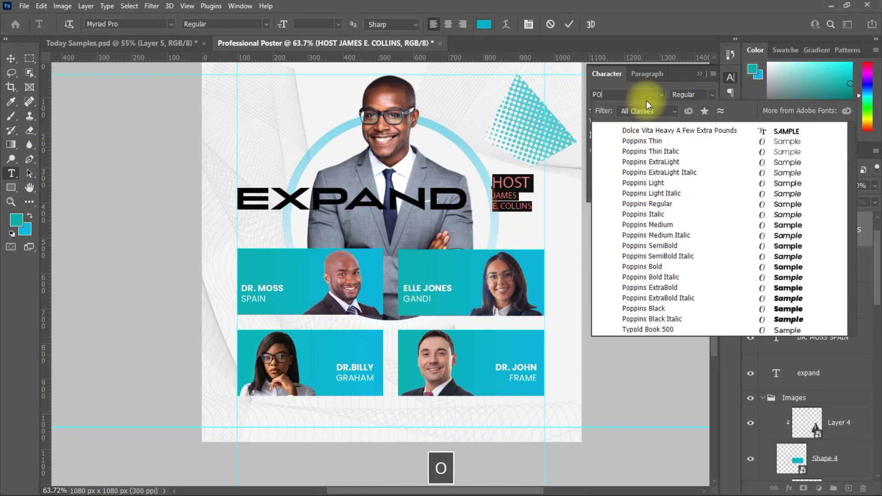
click(625, 253)
click(701, 149)
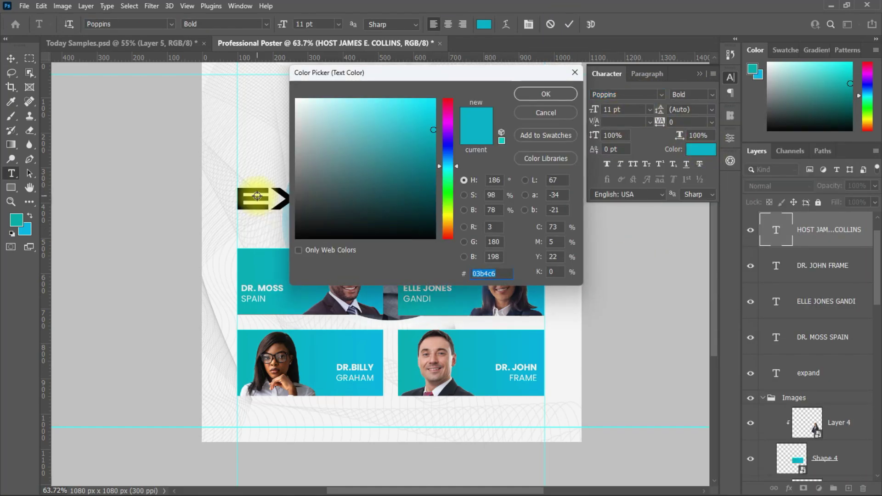
click(299, 243)
click(544, 93)
Set the host's name lines to 9 pt and shift the block up and left.
drag(492, 193, 538, 209)
click(649, 109)
click(631, 156)
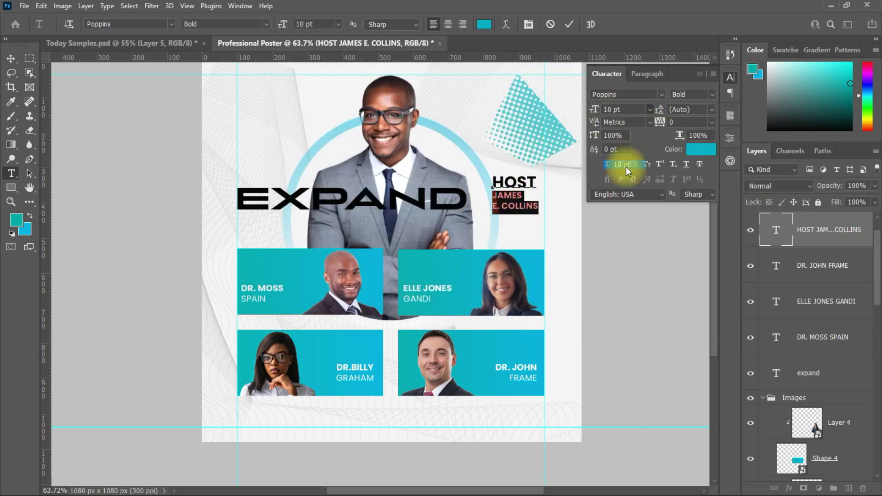
click(649, 109)
click(622, 155)
click(650, 109)
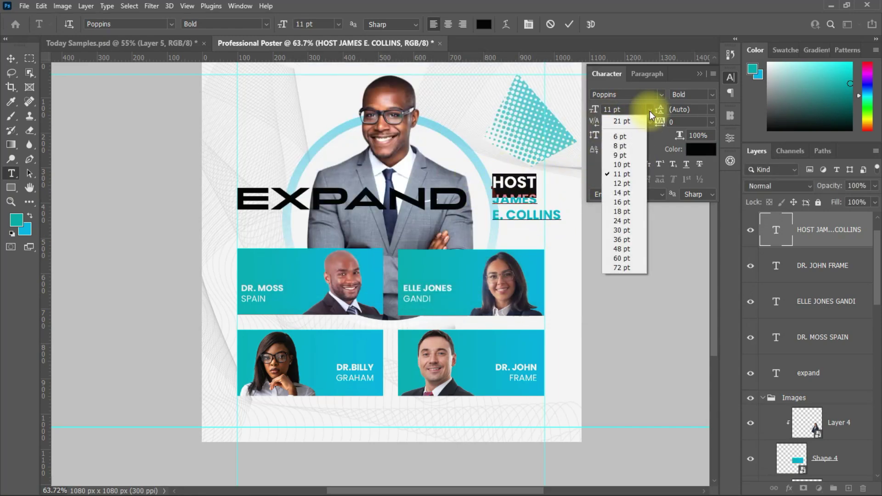
click(640, 123)
click(569, 24)
drag(551, 193, 478, 188)
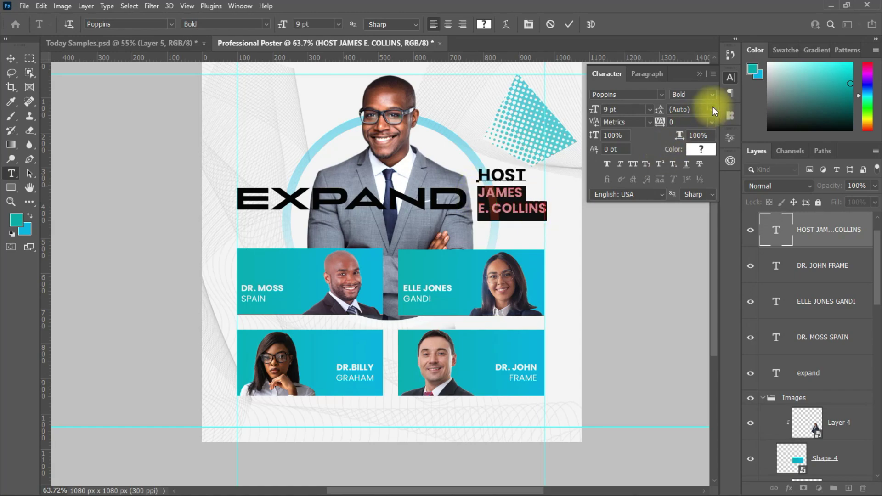
Lighten the name's weight and scale the host text block to about 89%.
click(693, 95)
click(694, 174)
key(ctrl+Return)
key(v)
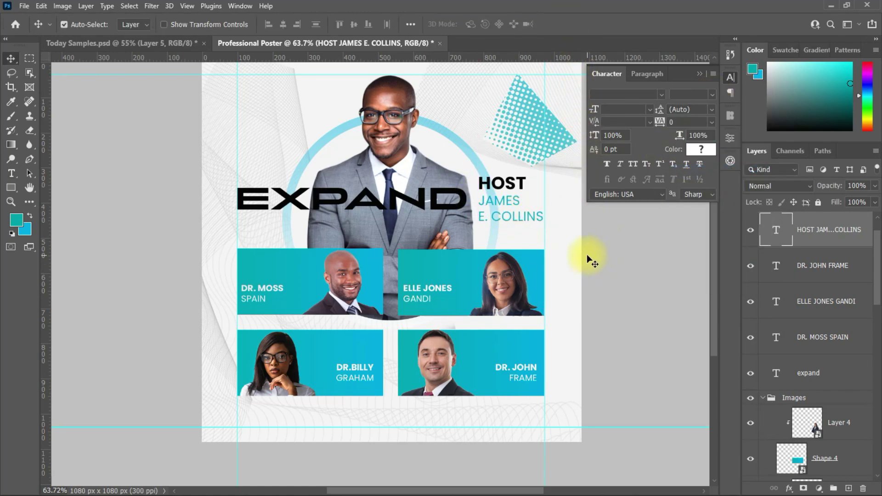
key(ctrl+t)
drag(545, 203, 531, 203)
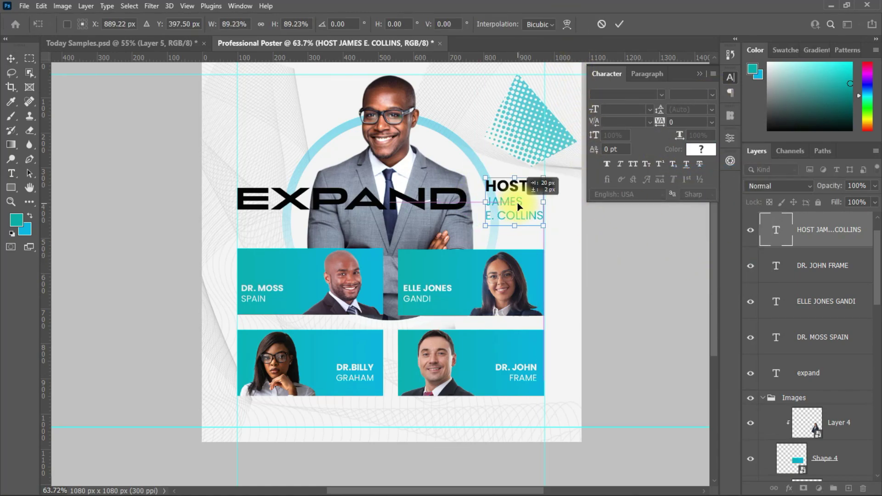
key(Return)
Set the host's name to Poppins Medium in teal.
double_click(491, 206)
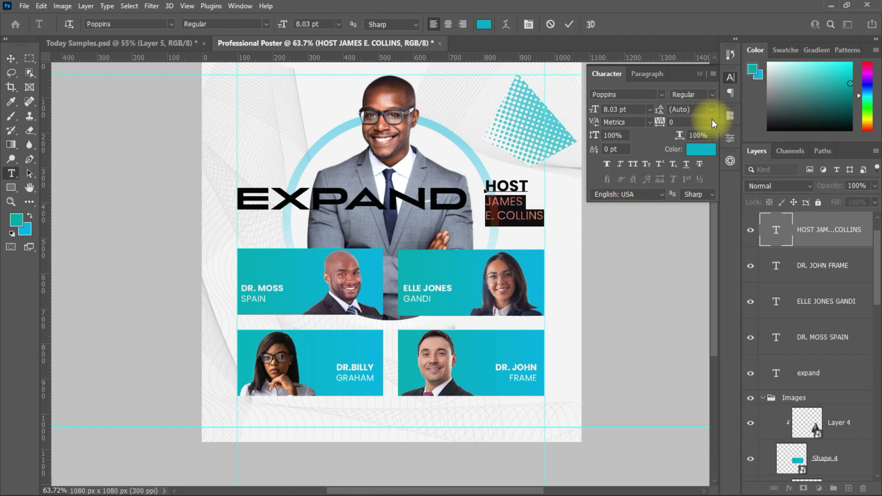
click(712, 94)
click(690, 188)
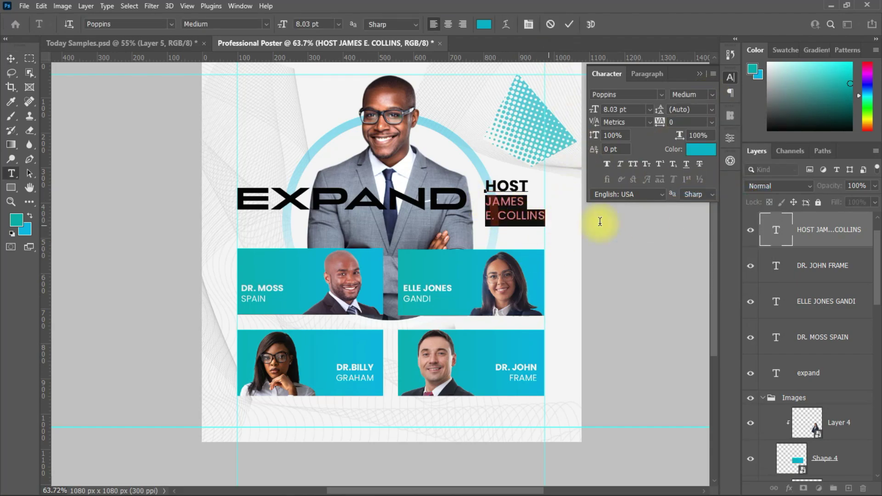
click(700, 148)
click(545, 92)
click(569, 24)
Draw a 172 px circle with the Ellipse Tool near the poster's top-left.
key(v)
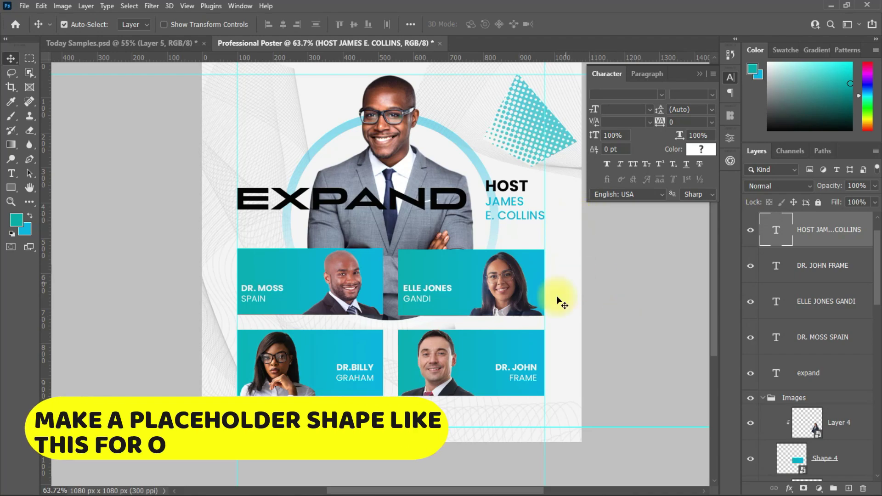
scroll(562, 302, up, 3)
scroll(716, 284, up, 2)
right_click(11, 187)
click(69, 197)
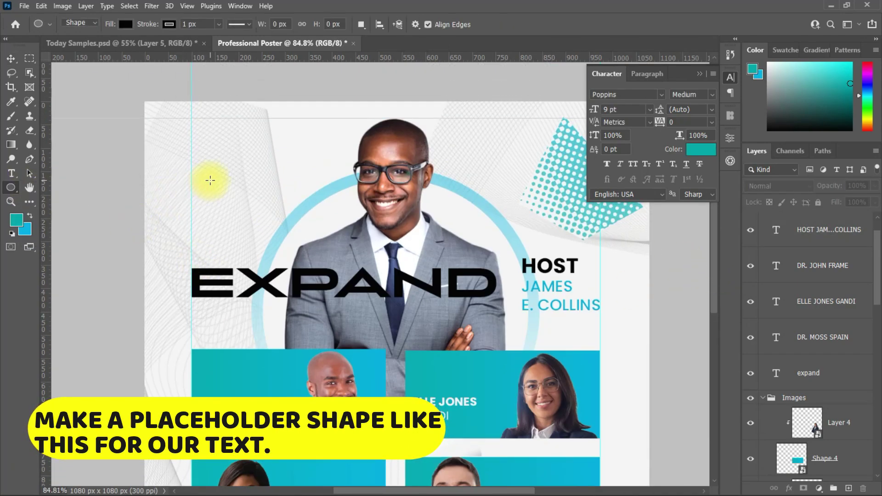
drag(210, 180, 251, 224)
key(v)
drag(210, 177, 239, 184)
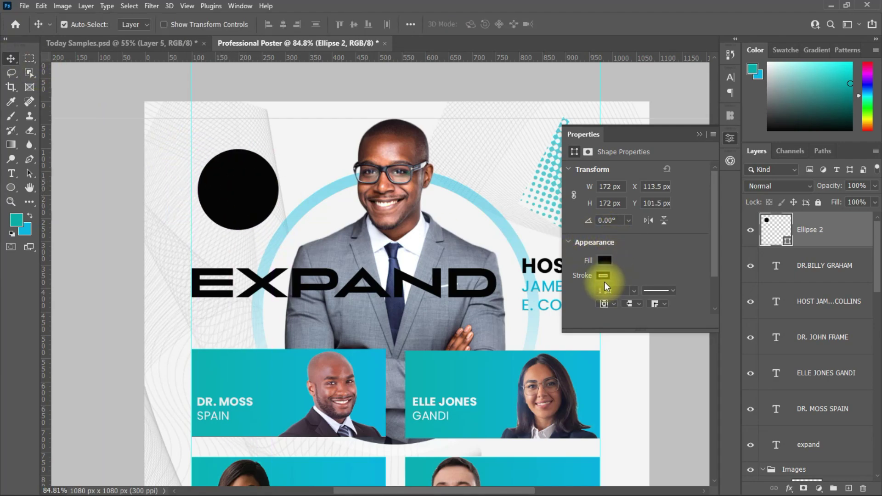
Give the circle a teal Gradient Overlay effect.
double_click(854, 234)
click(488, 377)
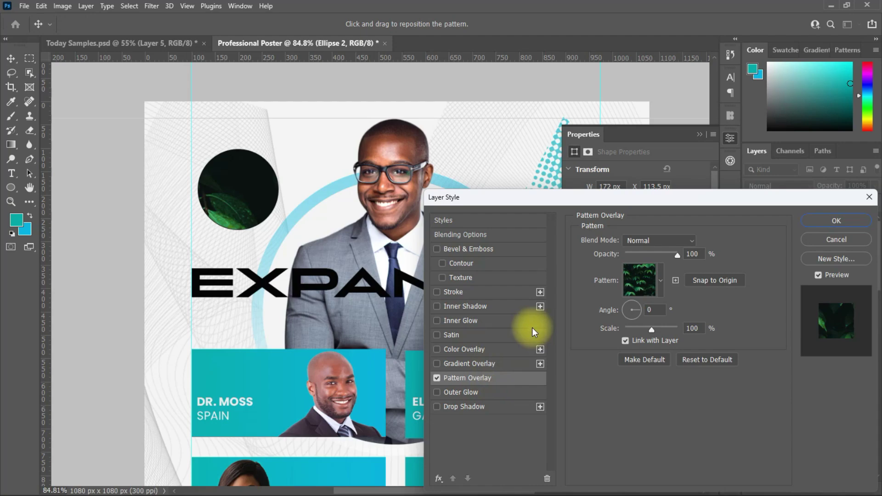
click(437, 379)
click(493, 364)
key(Return)
click(605, 260)
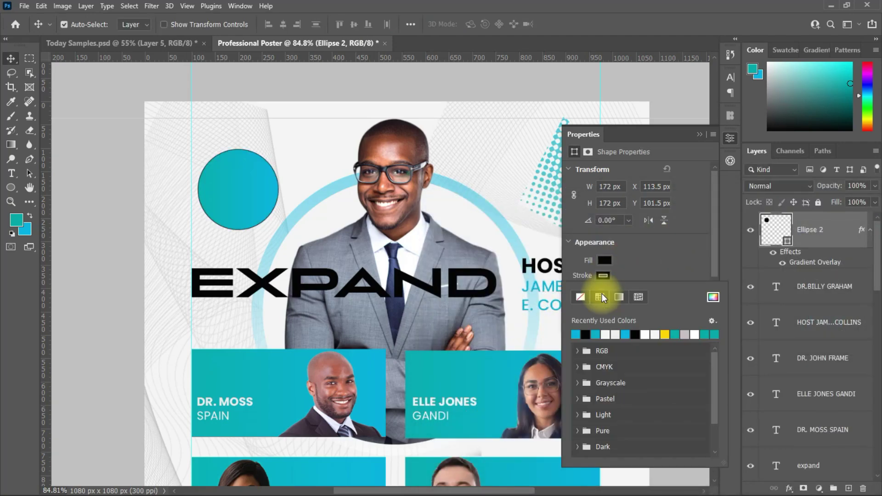
key(Escape)
click(699, 135)
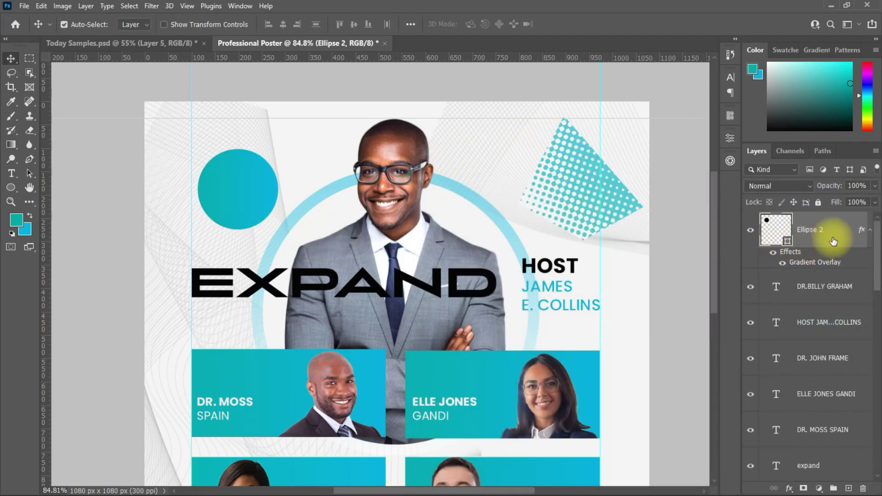
Duplicate the circle, then make the original no-fill with a teal outline and no gradient.
key(ctrl+j)
click(836, 294)
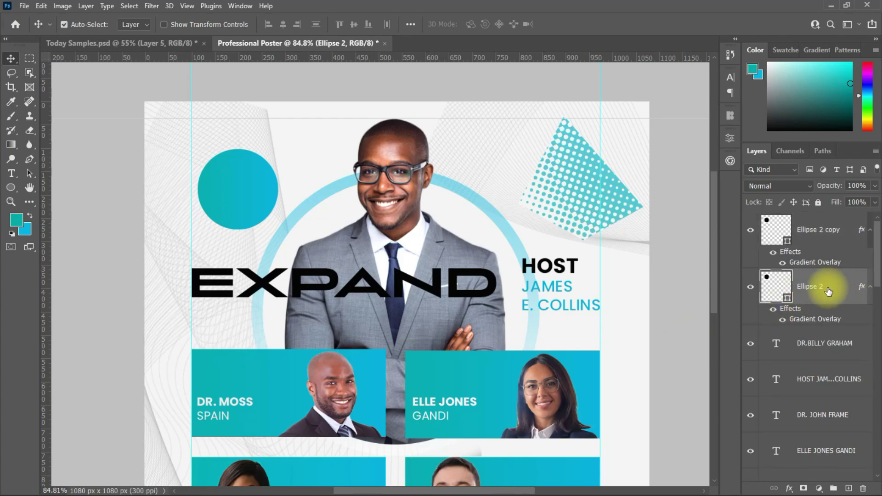
double_click(851, 297)
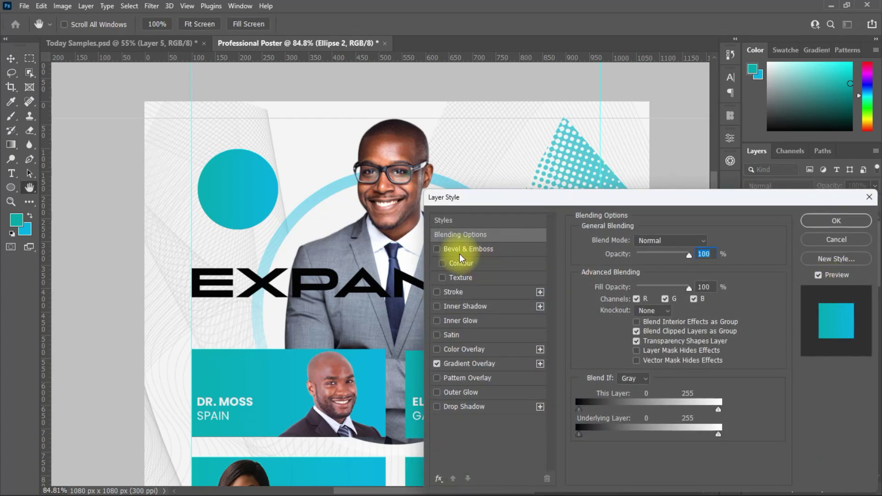
click(448, 364)
click(437, 364)
click(837, 221)
click(730, 137)
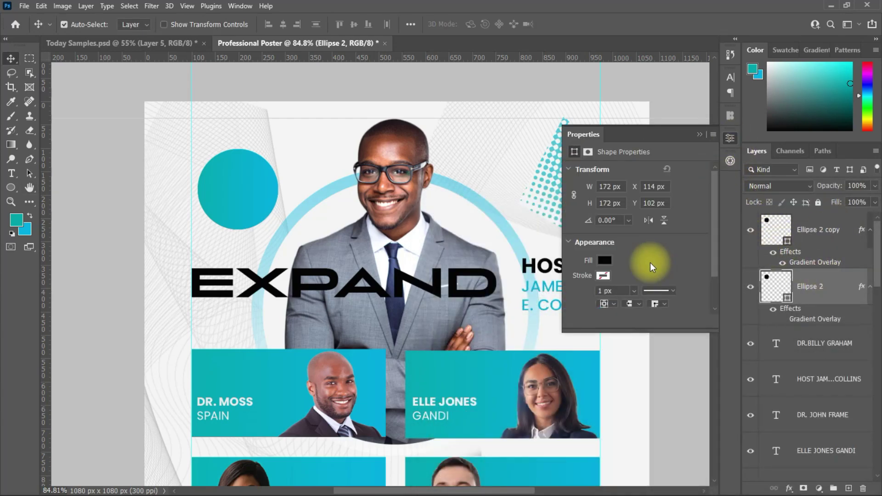
click(605, 260)
click(603, 276)
click(843, 291)
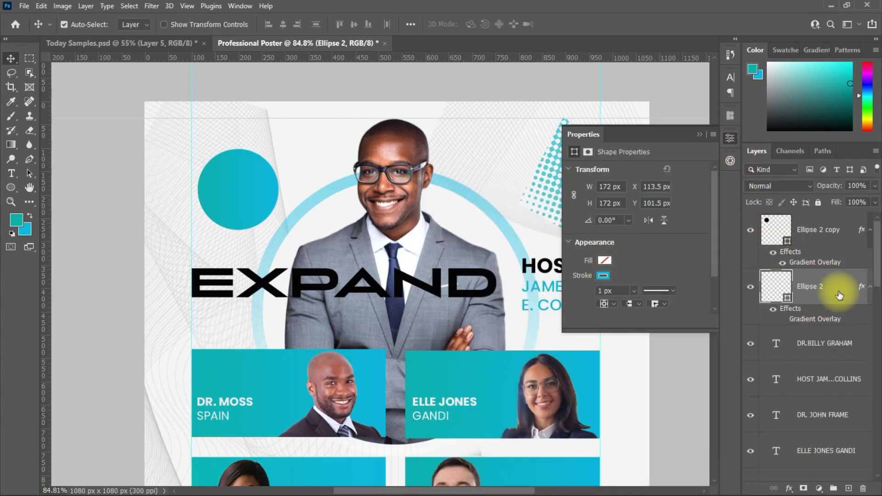
Enlarge the outline circle into a ring around the filled circle with a 2 px stroke.
key(ctrl+t)
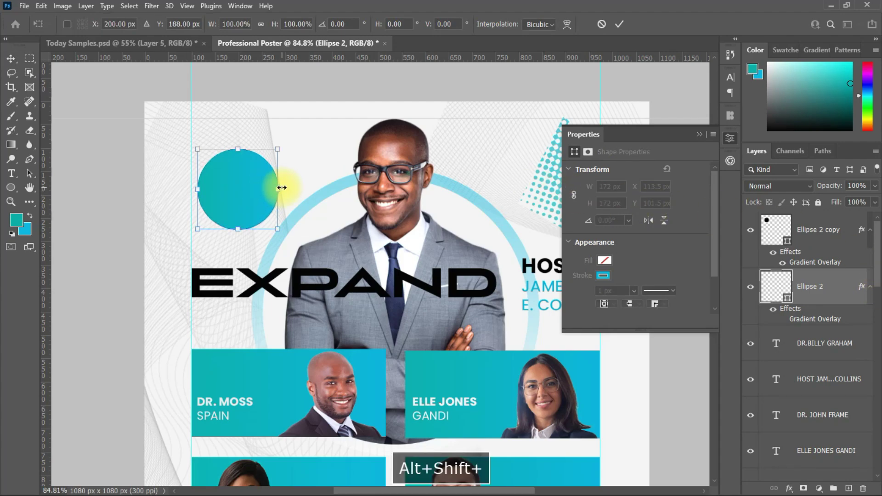
drag(280, 188, 295, 203)
key(Return)
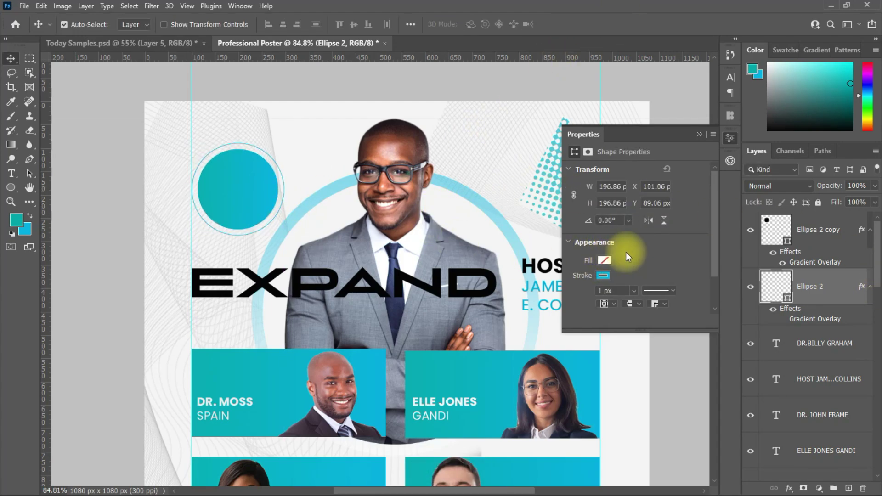
click(839, 296)
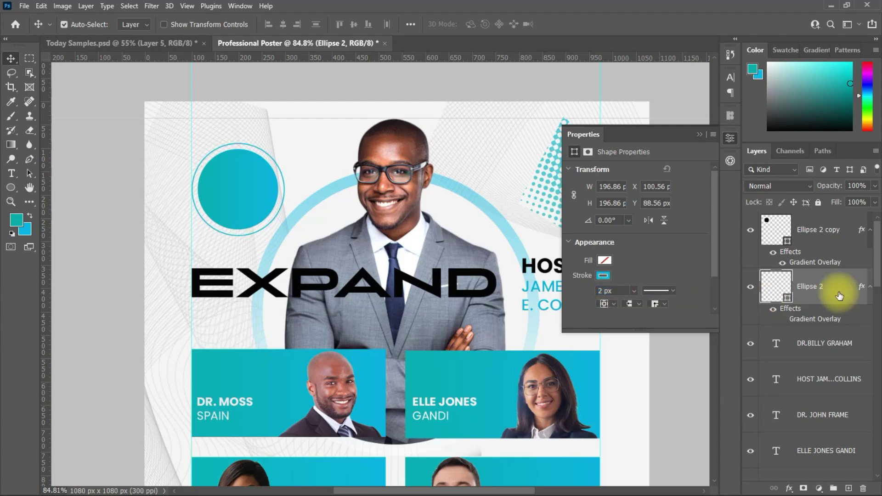
click(699, 134)
click(816, 235)
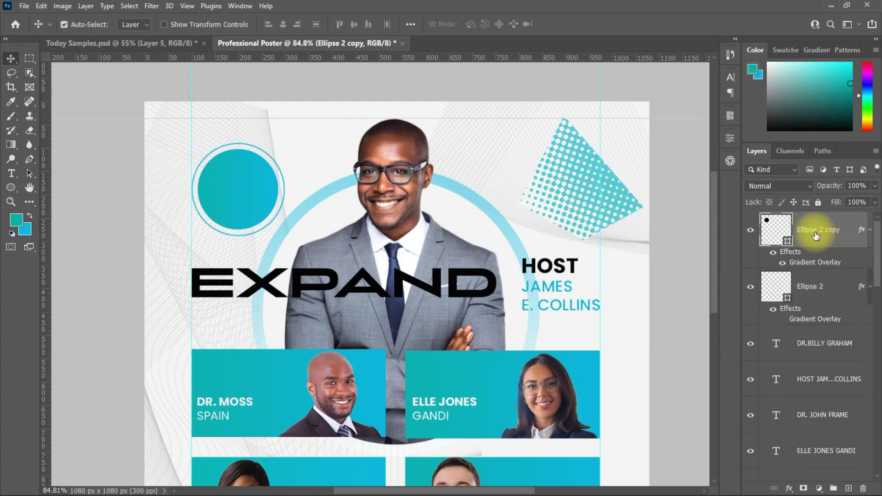
key(ctrl+t)
Scale the gradient-filled circle up slightly.
drag(280, 189, 307, 179)
scroll(307, 179, down, 3)
scroll(313, 193, down, 2)
key(Return)
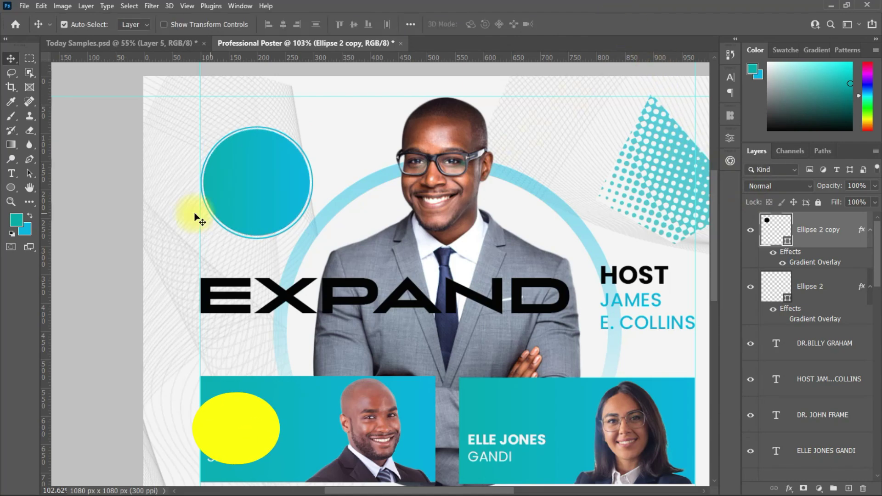
Add text reading EVERY MON / IN JULY near the circle.
click(11, 174)
click(331, 118)
key(BackSpace)
text(E)
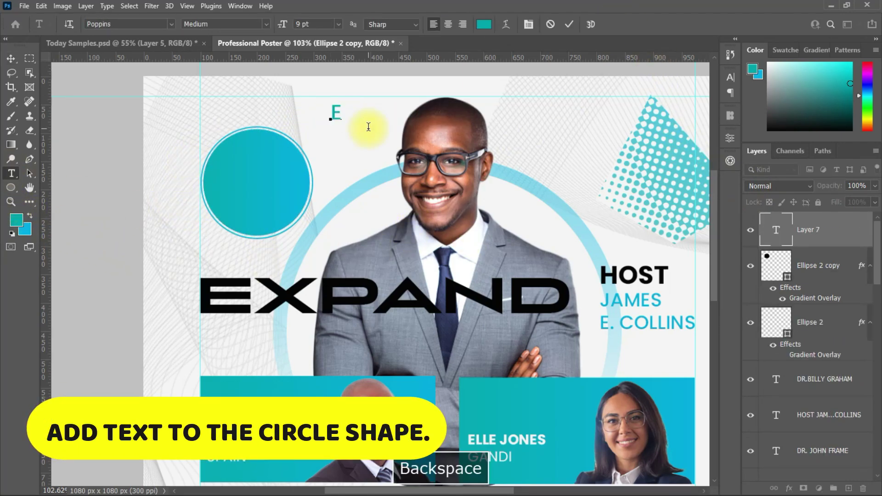
text(VERY MONDAY)
key(BackSpace)
key(BackSpace)
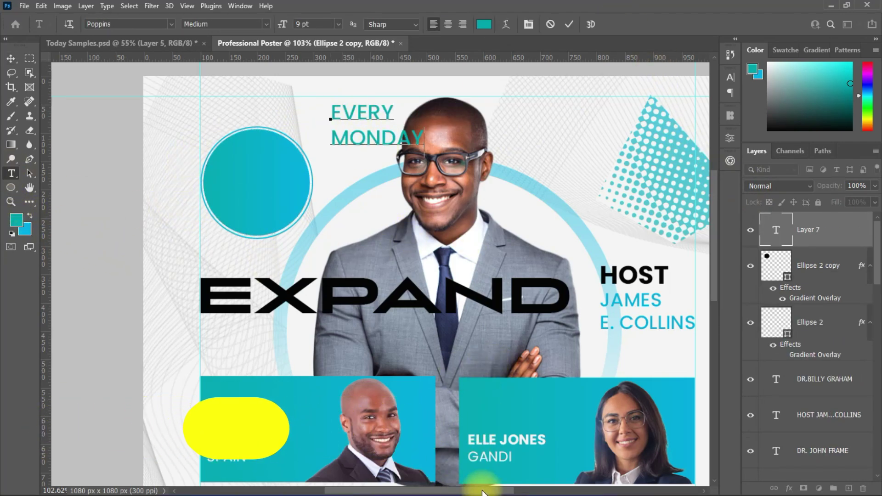
key(BackSpace)
key(Return)
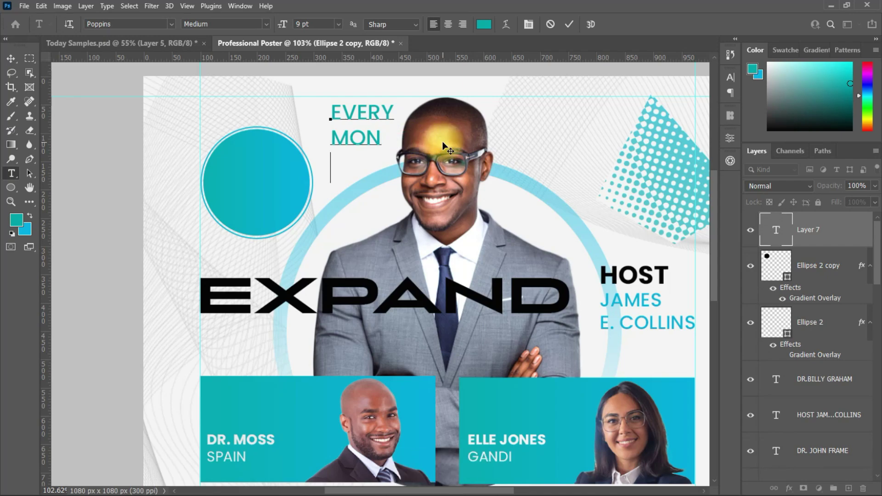
text(JUOL)
key(BackSpace)
key(BackSpace)
text(LY)
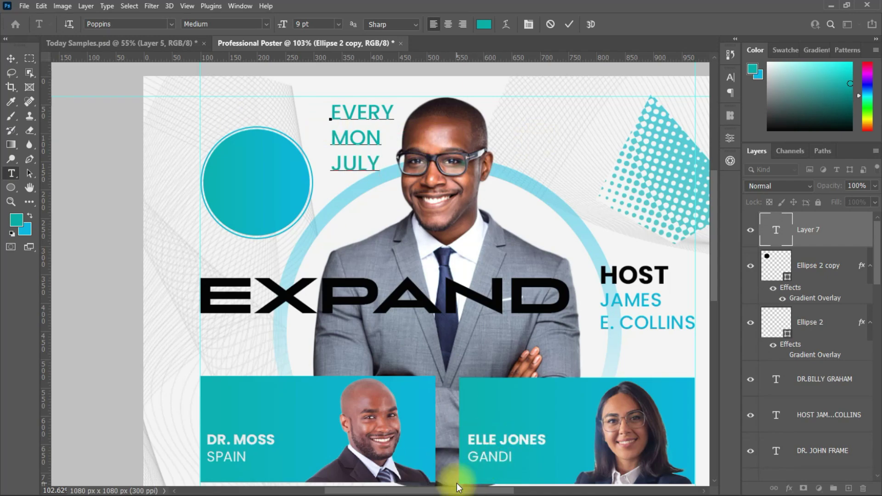
key(Home)
text(IN)
key(ctrl+Return)
Move the date text into the circle and select it for styling.
key(v)
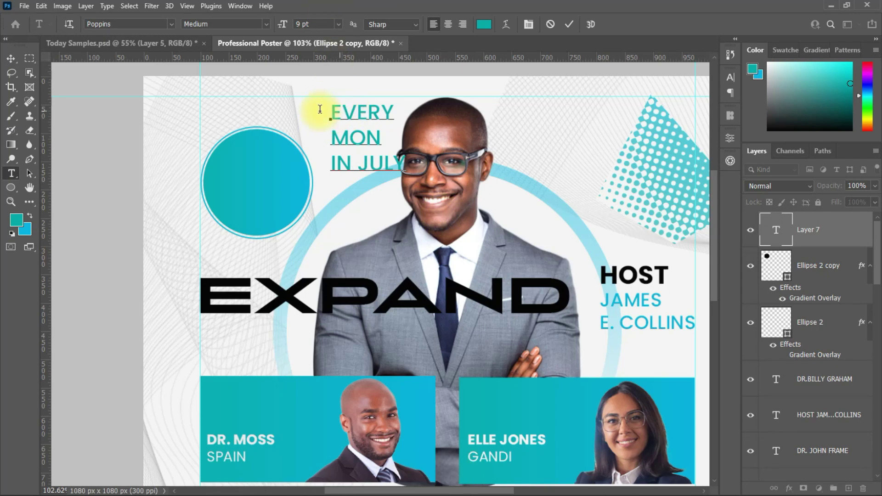
drag(321, 111, 244, 181)
click(730, 78)
double_click(776, 230)
click(701, 149)
Make the date text black ExtraBold and set MON to 14 pt.
click(531, 92)
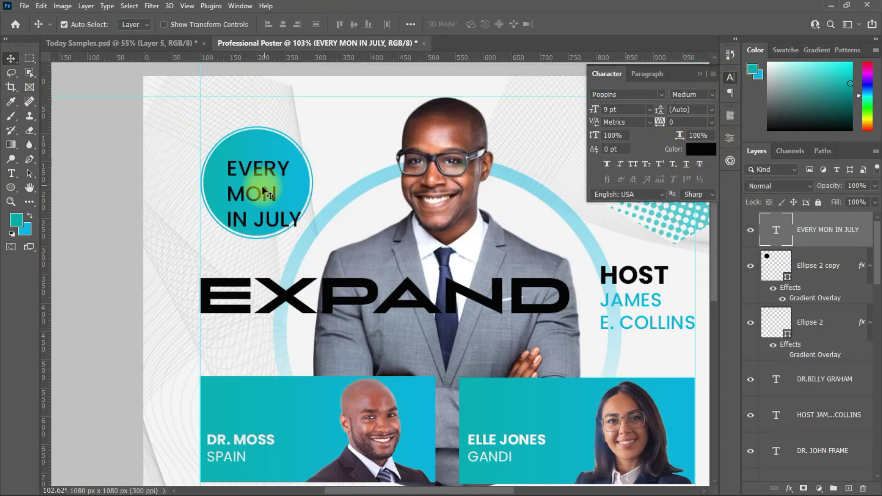
click(692, 94)
click(693, 253)
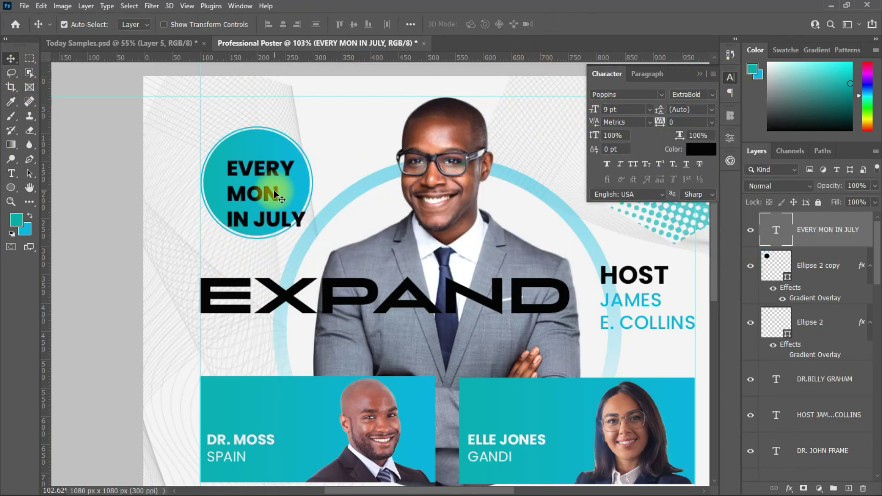
drag(276, 189, 209, 184)
click(618, 110)
text(14)
key(Return)
click(569, 24)
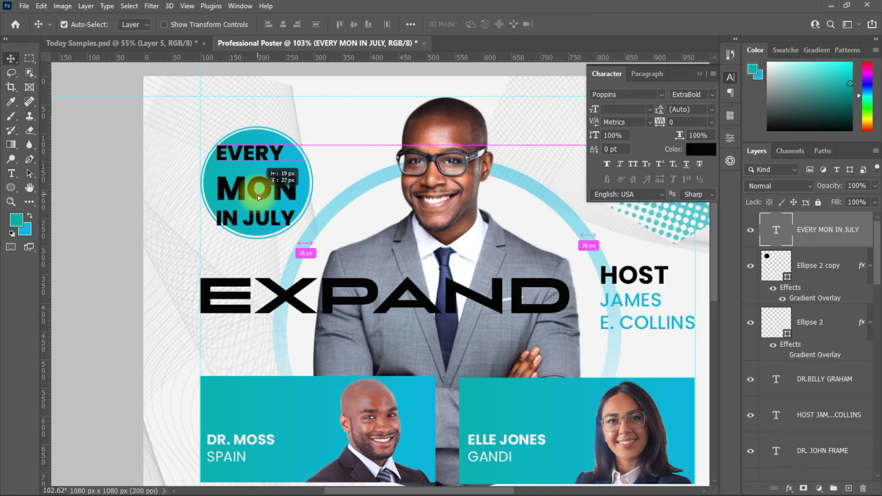
Set EVERY to Poppins Light at 12 pt.
double_click(255, 153)
click(650, 110)
click(620, 145)
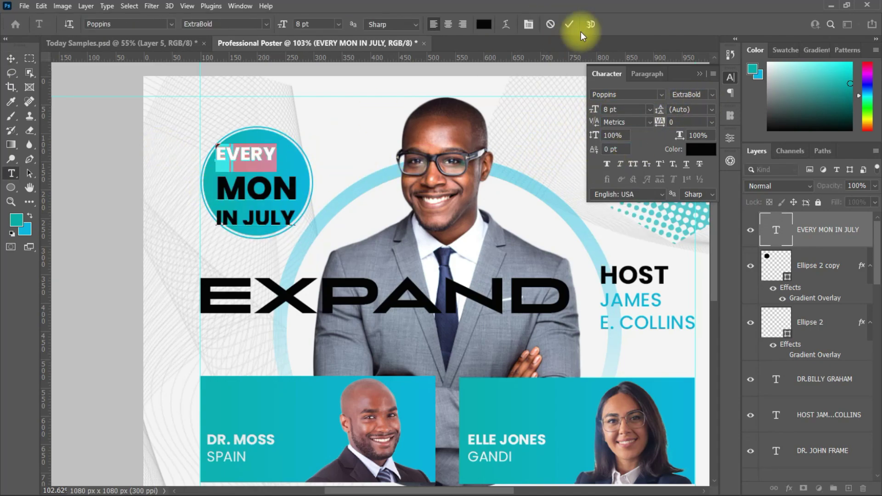
click(569, 24)
double_click(276, 151)
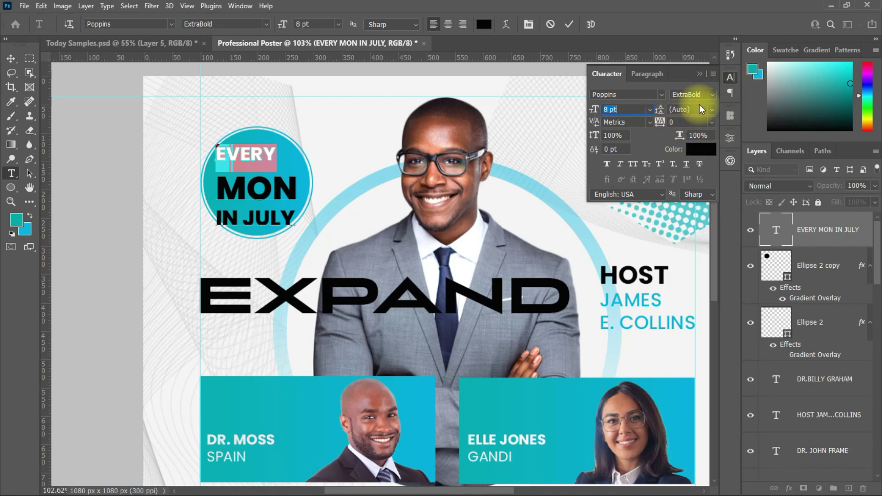
click(650, 110)
click(622, 164)
click(712, 94)
click(692, 148)
click(650, 110)
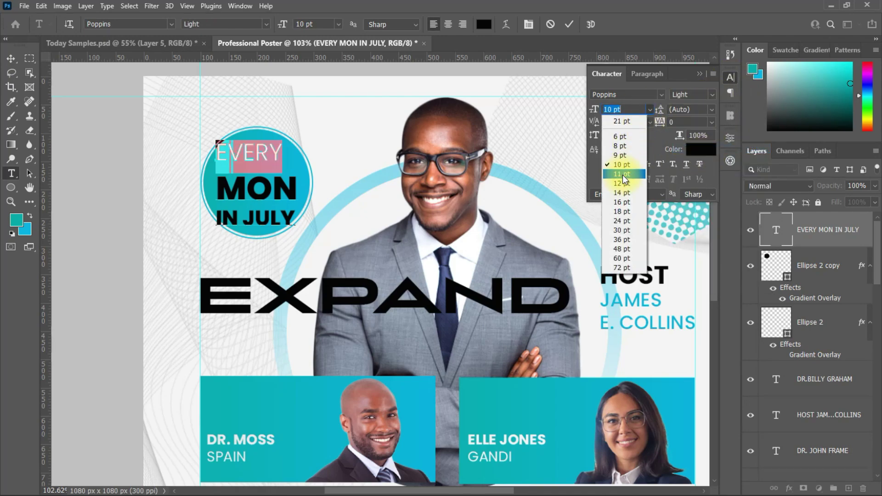
click(622, 175)
click(650, 109)
click(621, 184)
Make IN JULY Light and set the badge line spacing to 10 pt.
triple_click(276, 220)
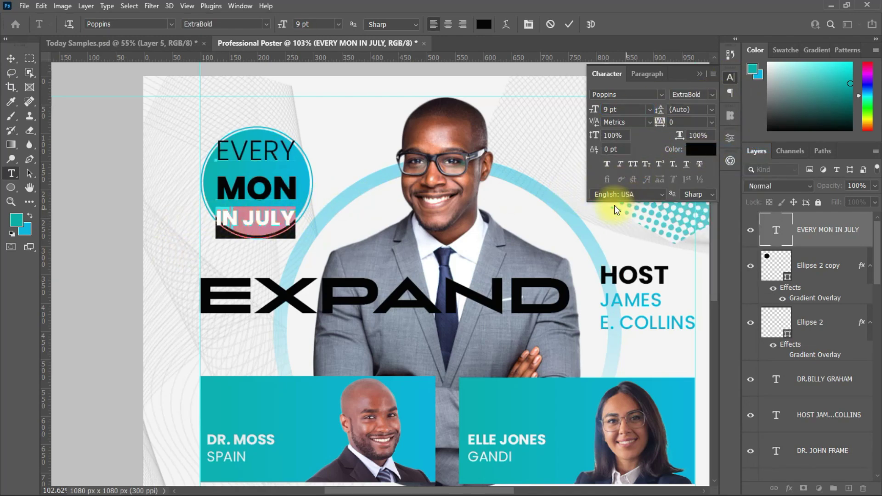
click(713, 94)
click(691, 152)
click(569, 24)
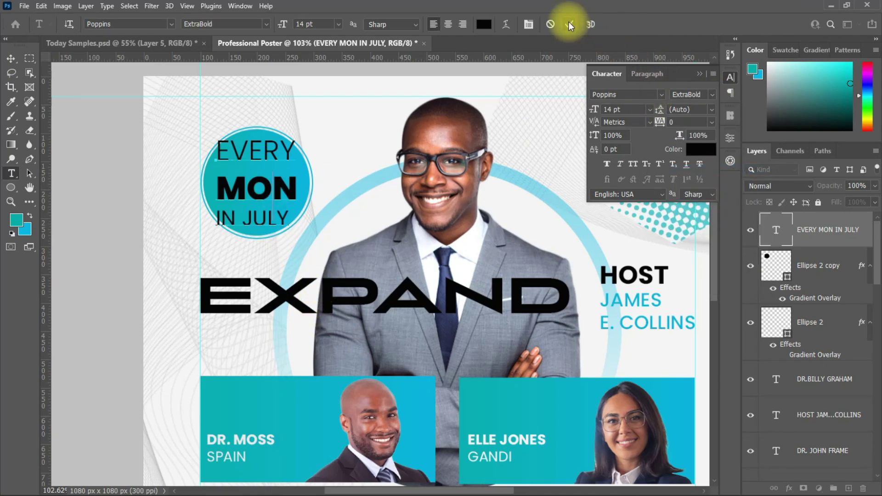
key(v)
click(712, 110)
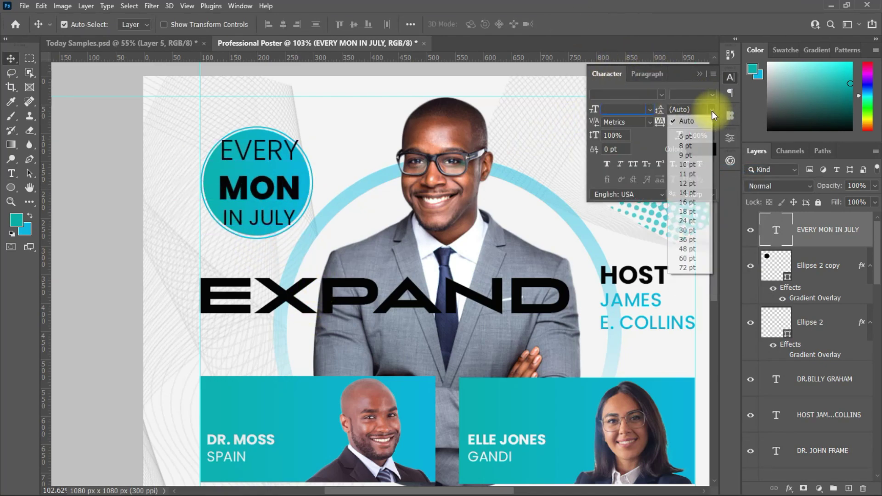
click(687, 164)
Scale the badge text down so it fits inside the circle.
double_click(303, 175)
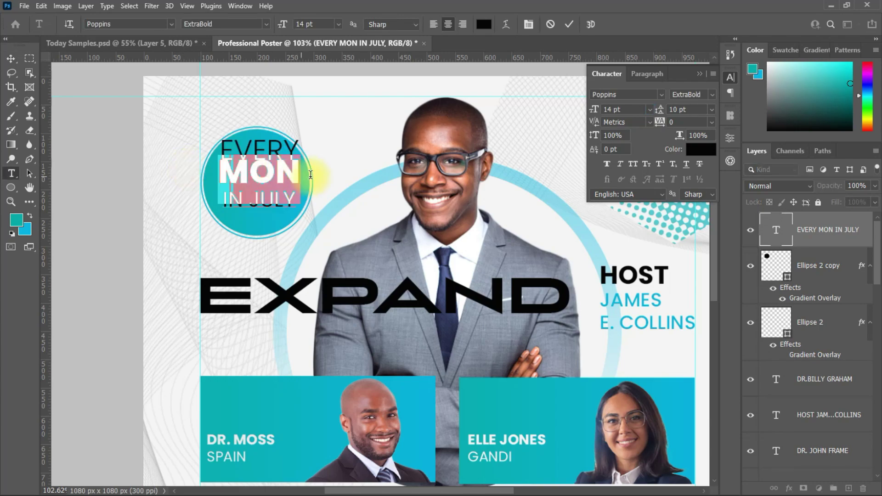
key(ctrl+Return)
key(v)
triple_click(260, 210)
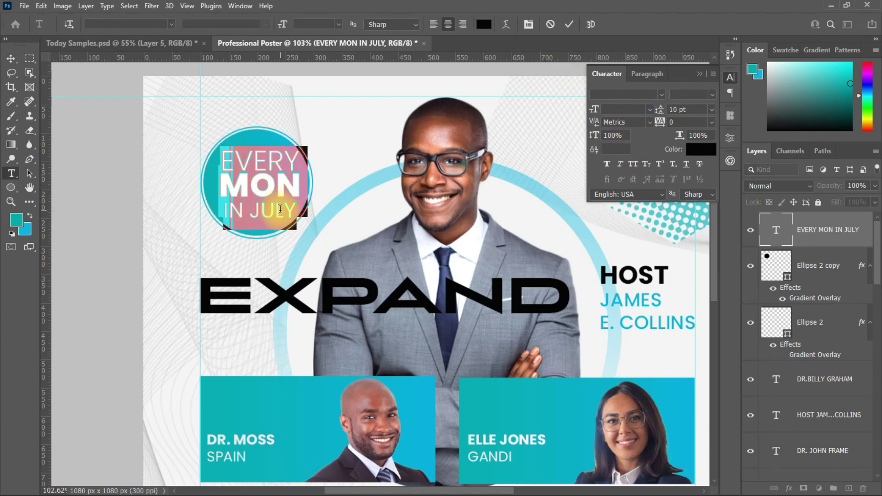
key(ctrl+Return)
key(v)
key(ctrl+t)
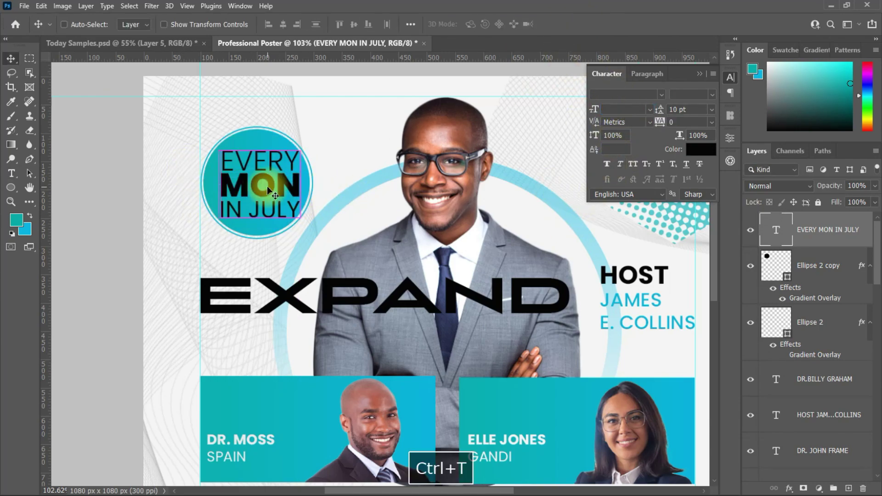
key(ctrl+z)
drag(300, 147, 291, 167)
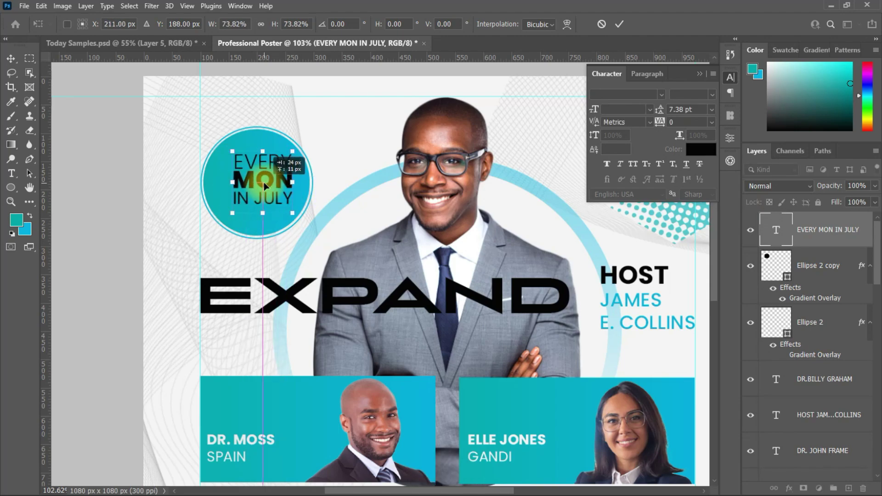
click(619, 24)
Recolour EVERY and IN JULY white.
double_click(257, 162)
click(701, 149)
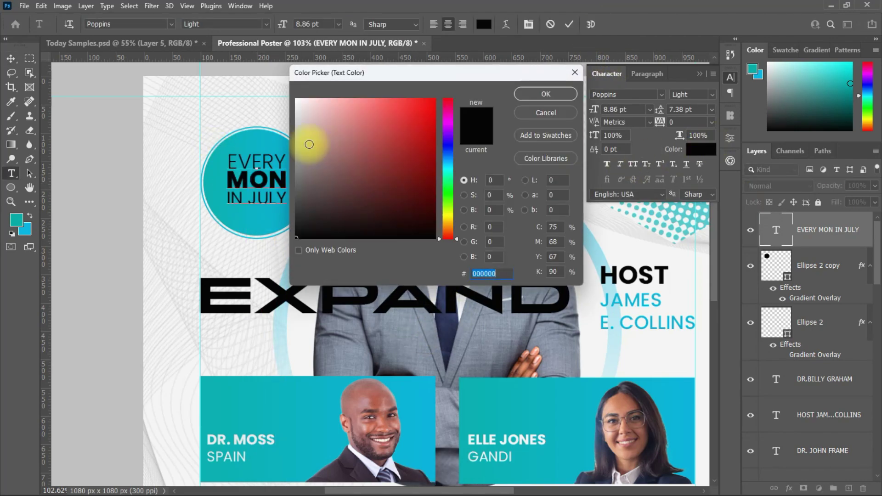
click(309, 143)
click(531, 92)
drag(288, 200, 229, 192)
click(701, 149)
click(187, 119)
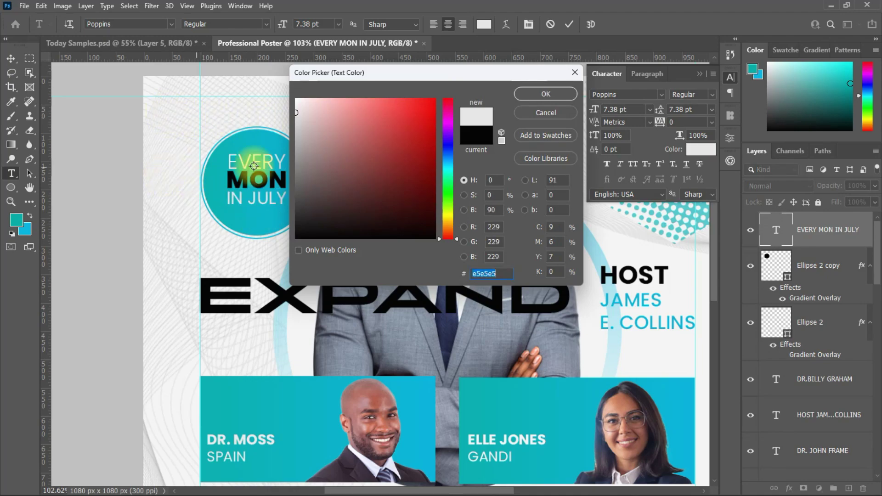
key(Return)
click(569, 24)
key(v)
click(476, 415)
Set the time line to 6 pt and nudge the badge text up inside the circle.
scroll(476, 415, down, 3)
double_click(305, 220)
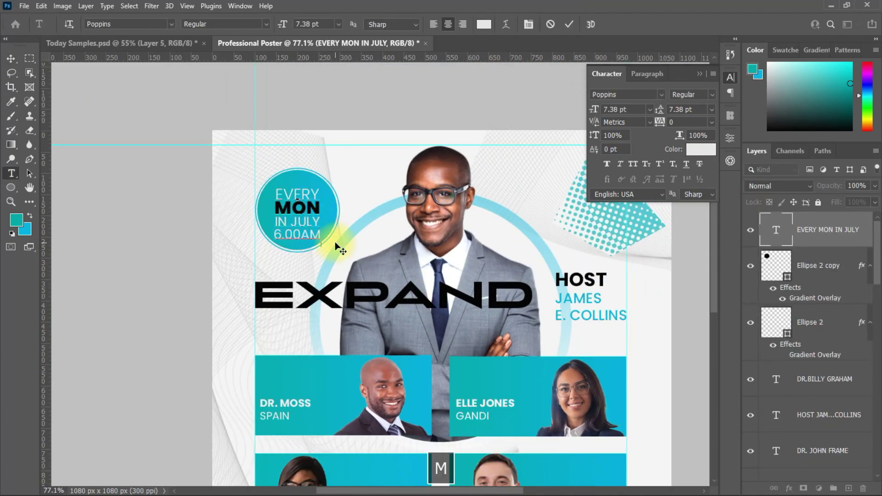
drag(256, 235, 255, 235)
click(650, 110)
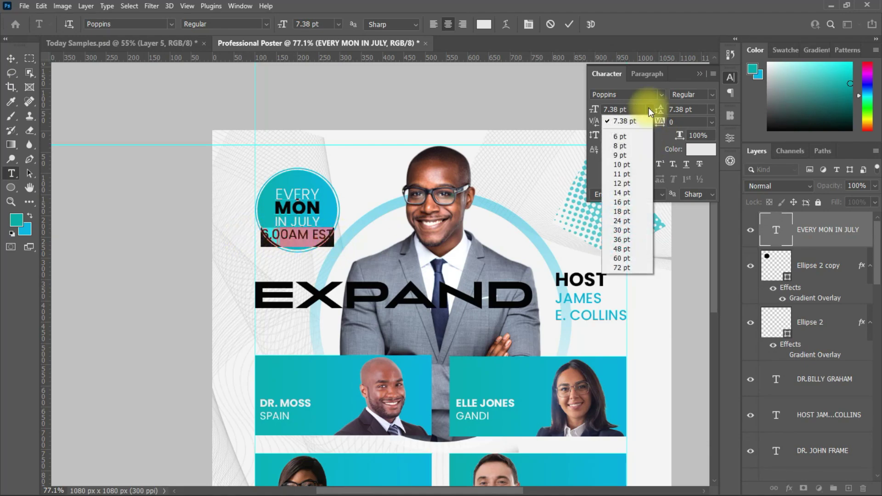
click(620, 137)
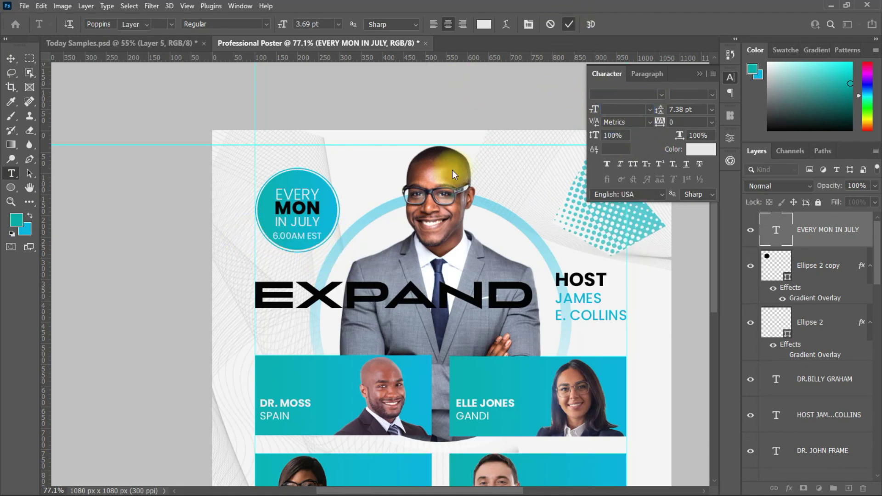
key(Escape)
key(v)
click(647, 74)
drag(300, 233, 300, 228)
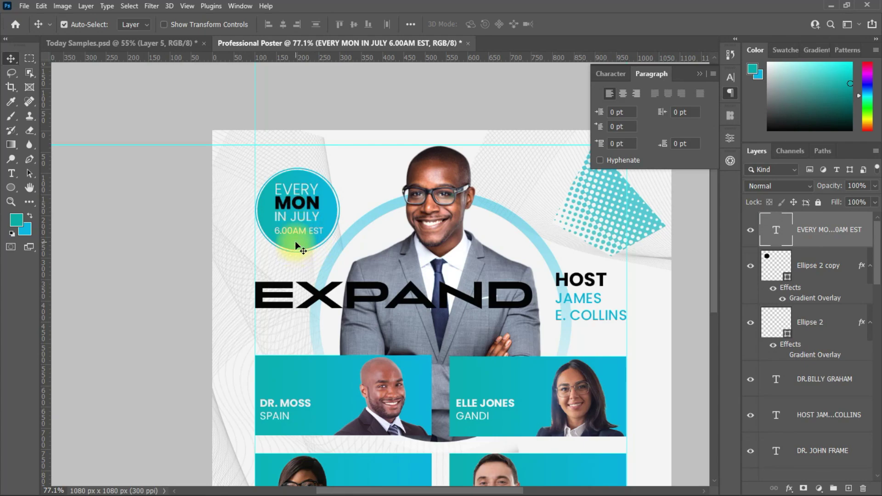
Change the time line from 6.00AM EST to 6PM EST and adjust its size.
double_click(295, 241)
key(BackSpace)
key(BackSpace)
key(BackSpace)
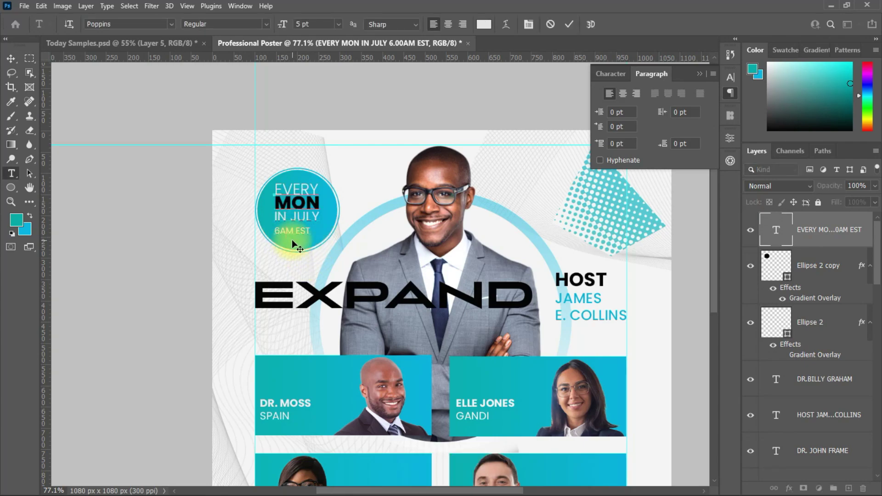
key(Delete)
text(P)
triple_click(285, 237)
click(611, 73)
click(618, 109)
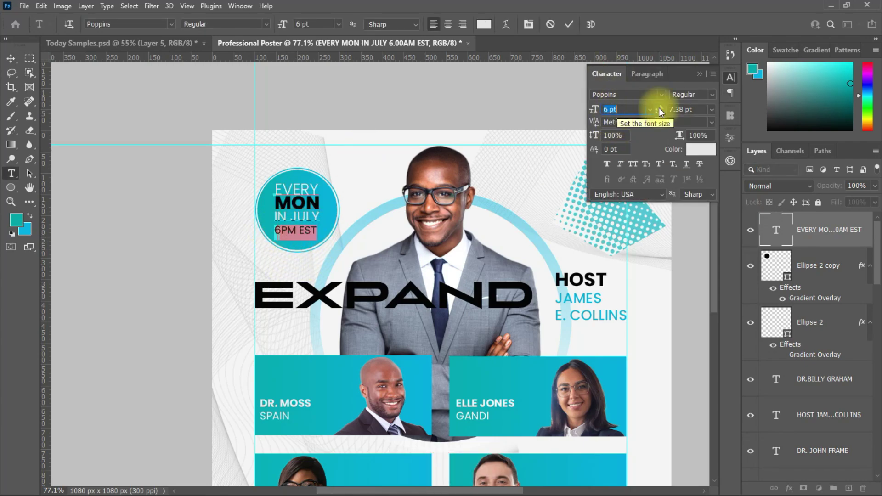
key(Escape)
key(v)
click(731, 77)
scroll(716, 312, down, 2)
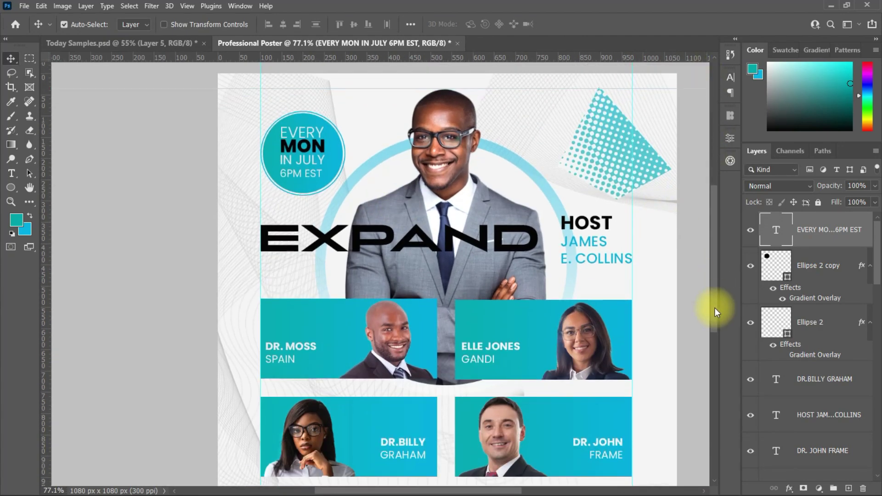
scroll(715, 322, down, 3)
scroll(262, 364, up, 1)
Add a text line reading '5 - WEEKS VIRTUAL COACHING' above the speaker cards.
key(t)
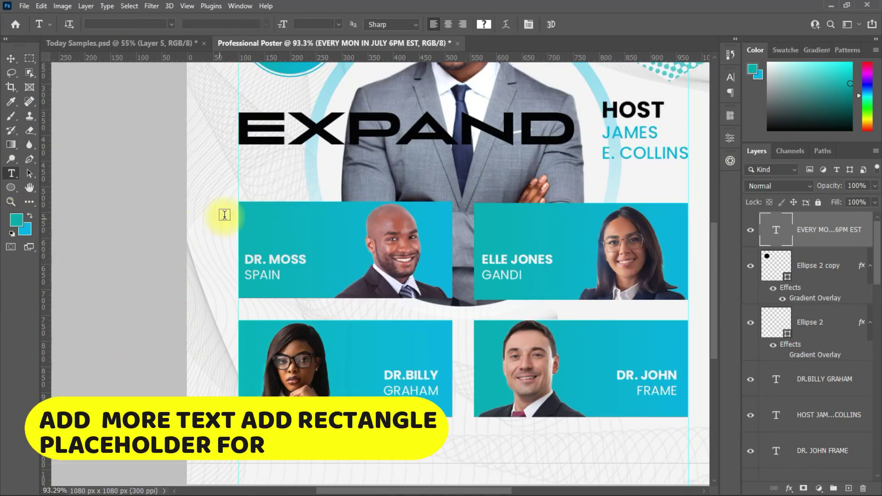
click(255, 186)
text(5 - WEEK)
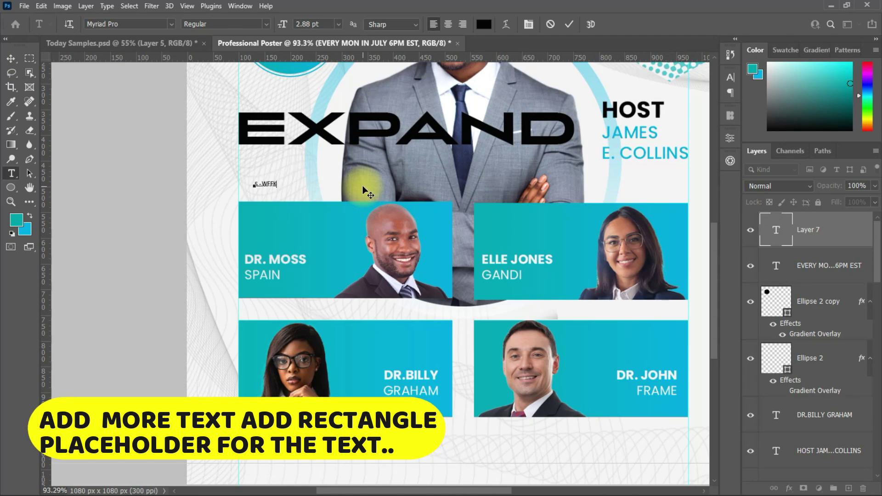
text(S VIRTUAL COA)
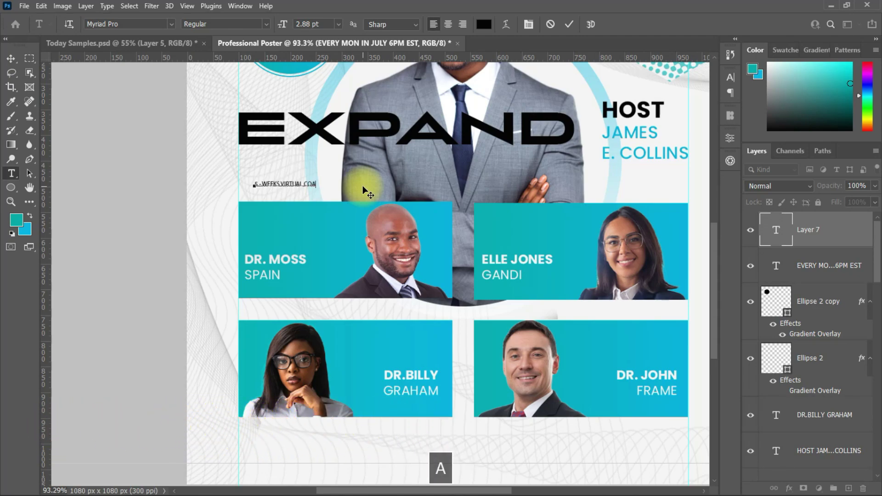
text(CHING)
click(450, 188)
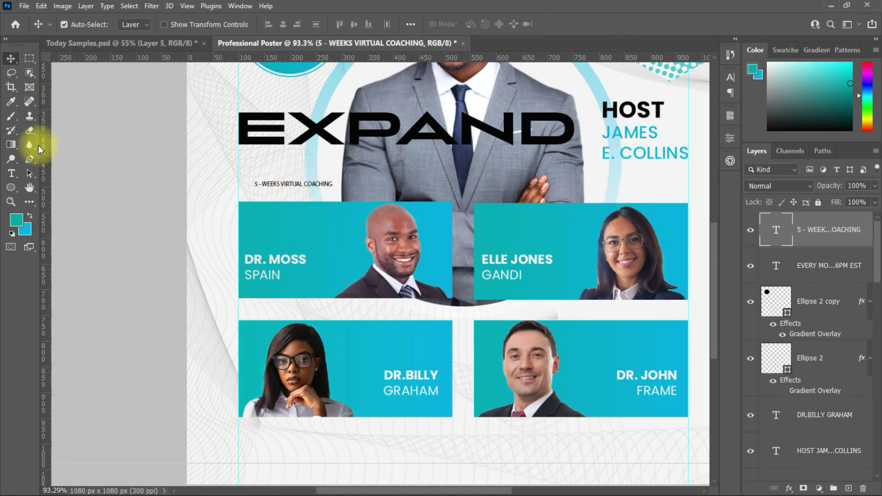
Draw a thin rectangle bar and give it a teal gradient effect.
click(11, 188)
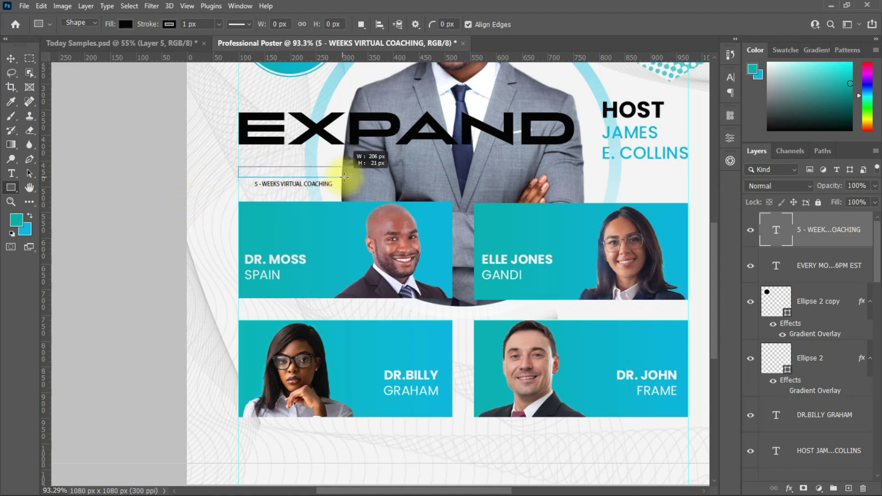
drag(344, 177, 351, 177)
key(v)
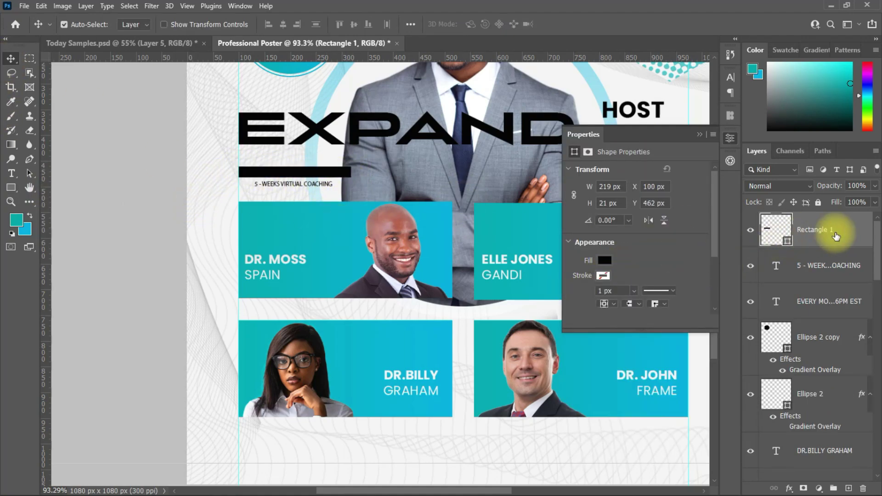
double_click(827, 230)
click(482, 368)
key(Return)
Move the coaching text onto the teal bar and stack its layer above the bar.
double_click(278, 182)
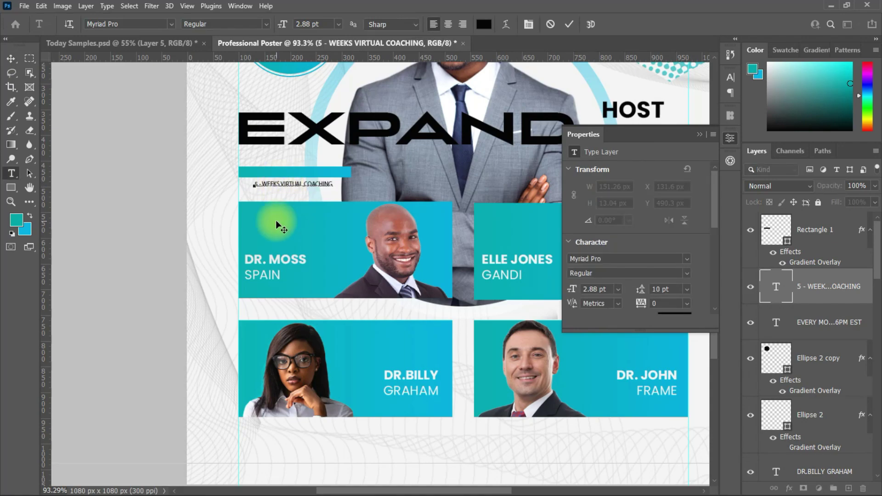
click(730, 137)
click(730, 77)
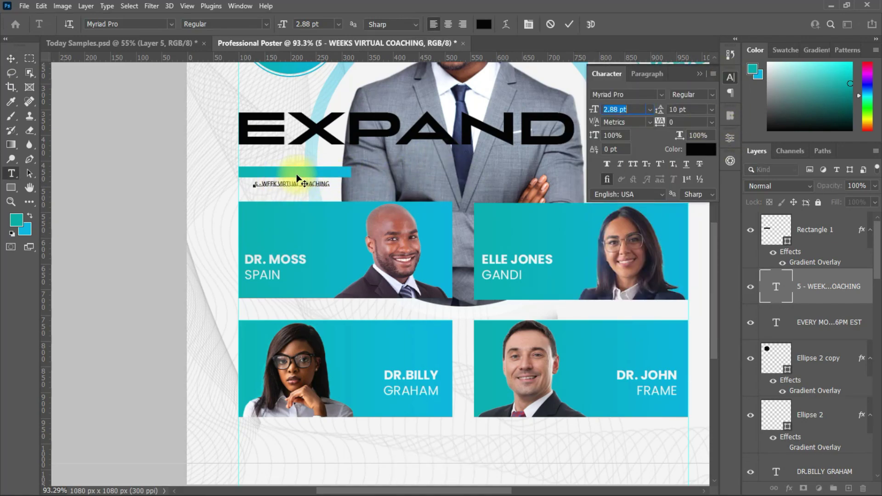
drag(296, 179, 301, 171)
key(ctrl+Return)
key(v)
drag(828, 286, 822, 219)
Free Transform the teal bar to make it wider.
scroll(340, 195, up, 2)
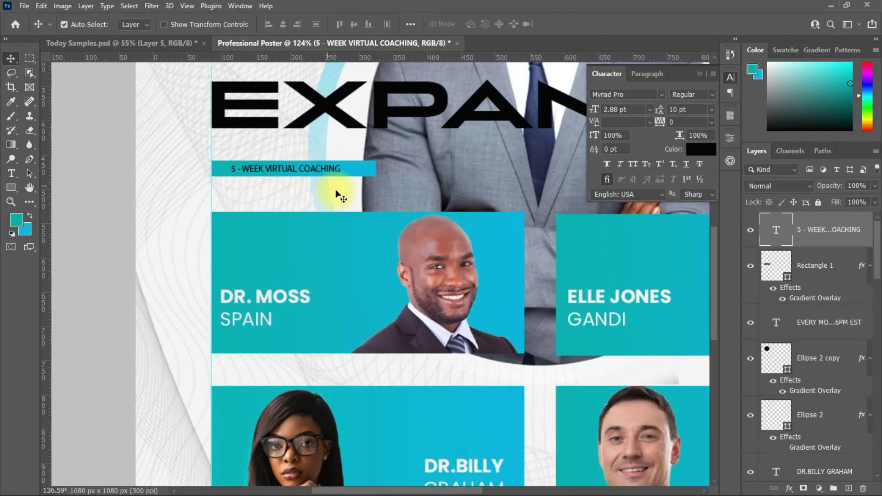
scroll(340, 195, up, 2)
click(374, 168)
key(ctrl+t)
drag(384, 161, 361, 160)
click(619, 24)
Make the coaching text white Poppins Bold and shift it left inside the bar.
click(256, 161)
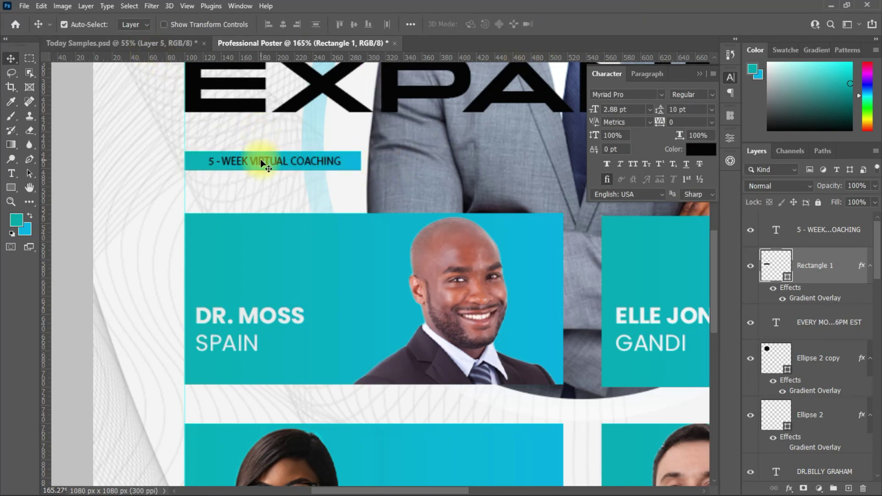
click(699, 149)
click(536, 92)
click(643, 256)
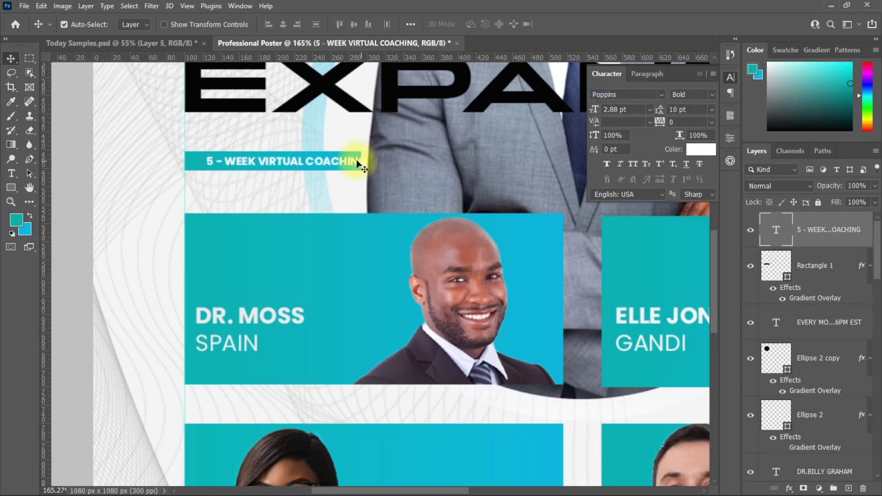
drag(261, 158, 251, 157)
Stretch the teal banner bar further to the right.
scroll(361, 209, down, 5)
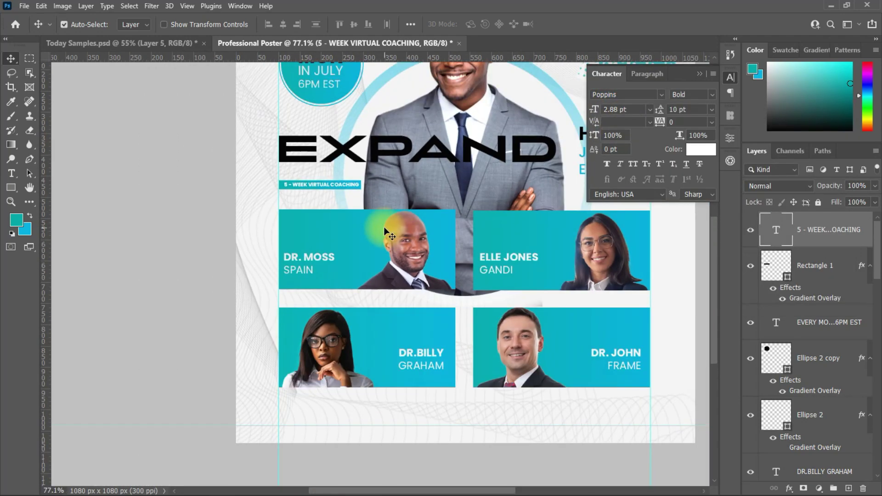
scroll(459, 378, down, 1)
scroll(370, 241, up, 5)
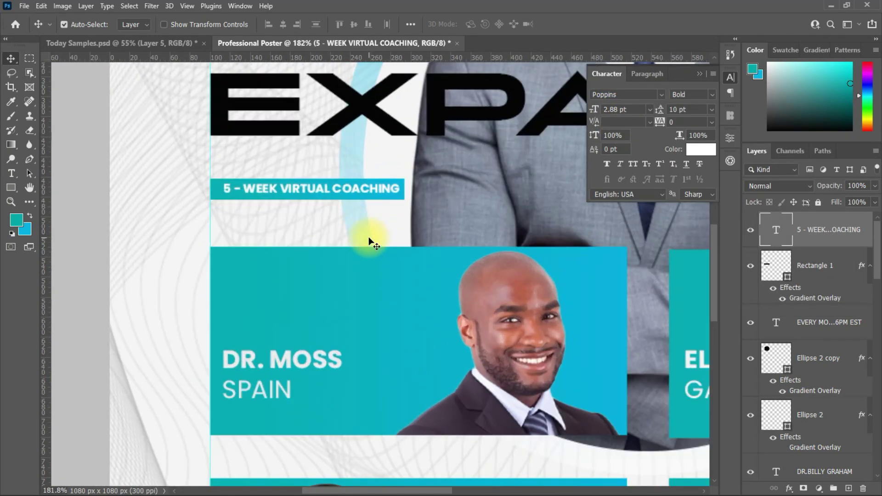
click(353, 199)
key(ctrl+t)
drag(405, 188, 494, 189)
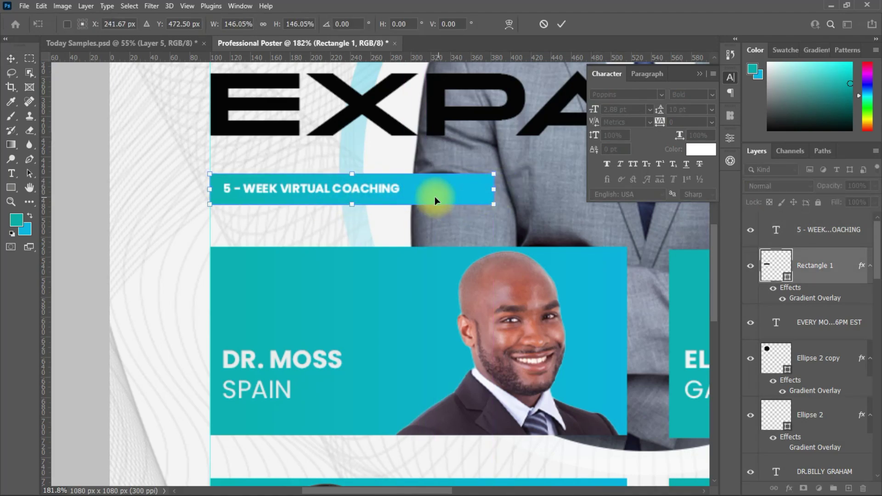
key(Return)
Set the coaching text to 4 pt and reposition it on the bar.
click(368, 186)
click(616, 109)
text(4)
key(Return)
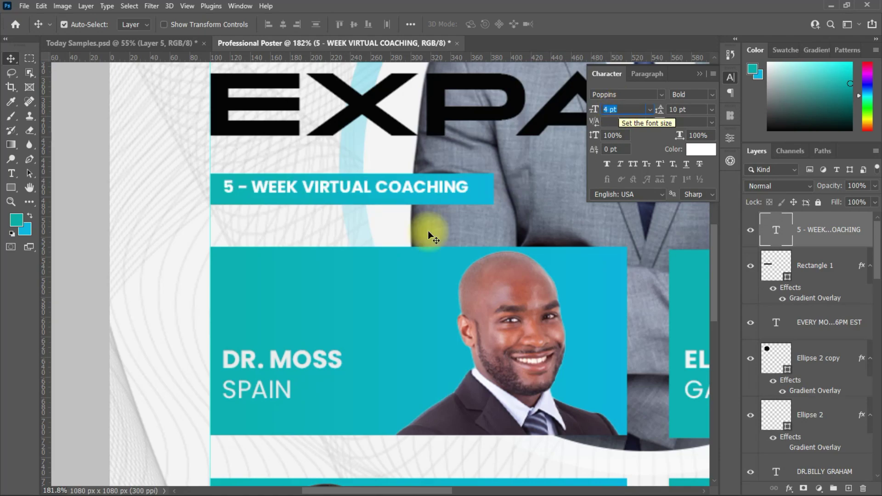
drag(354, 189, 324, 219)
Shorten the banner bar's height and set the copied text's colour to black.
click(404, 205)
key(ctrl+t)
click(619, 24)
click(701, 149)
Retype the black copy as two lines: 'LEADERSHIP, CREATIVITIES.' and 'MARKETPLACE AND'.
click(556, 92)
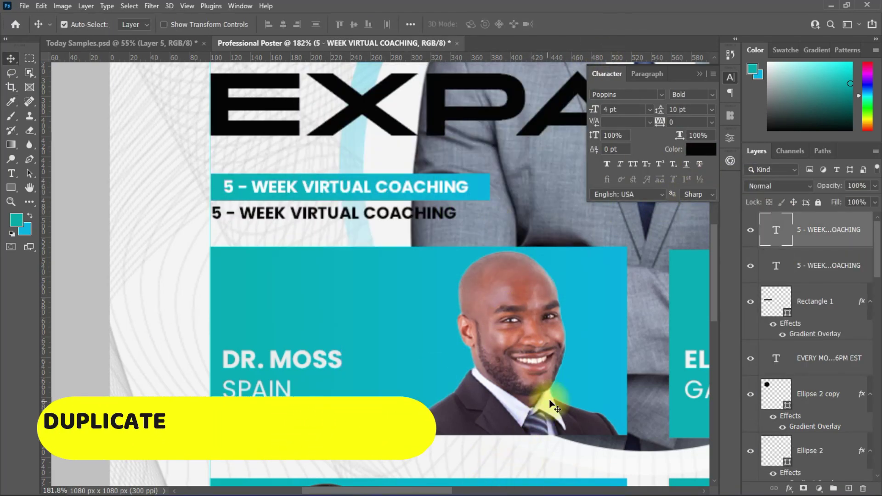
double_click(451, 209)
text(LEADERSHIP, CRE)
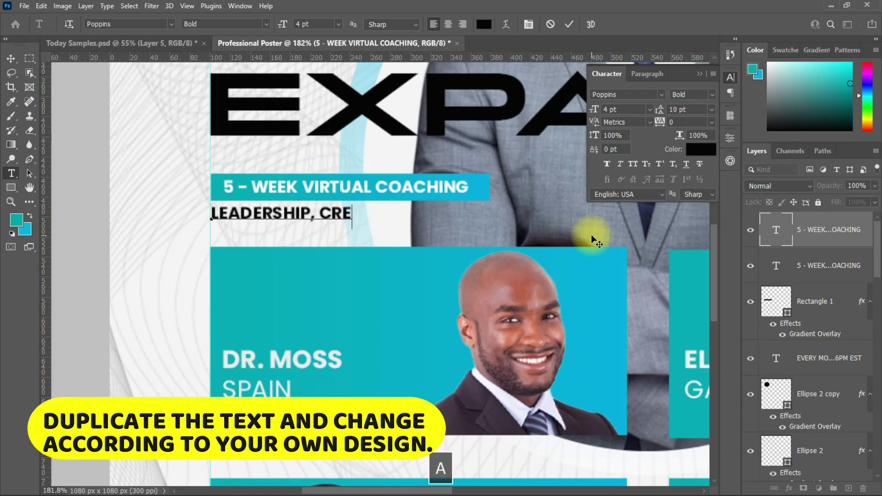
text(ATIVITIES.)
key(Return)
text(MARKETPLACE AND STRATEGIES.)
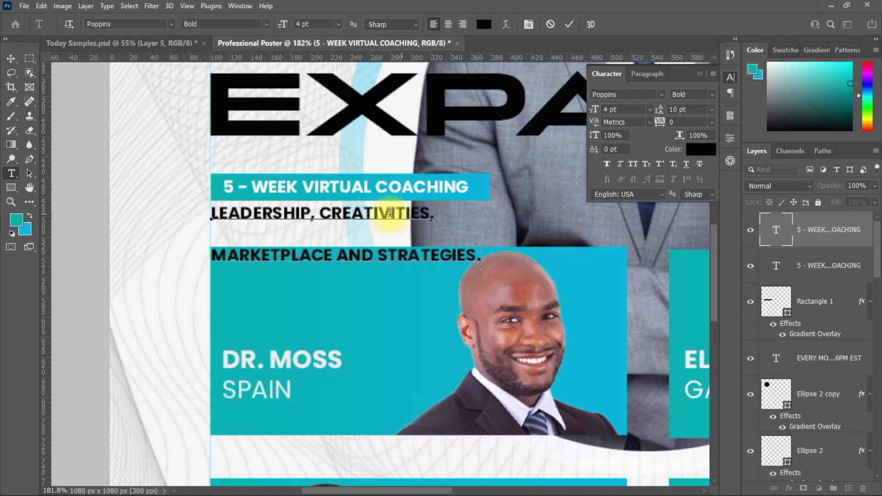
Set the description's leading to Auto in the Character panel.
click(712, 110)
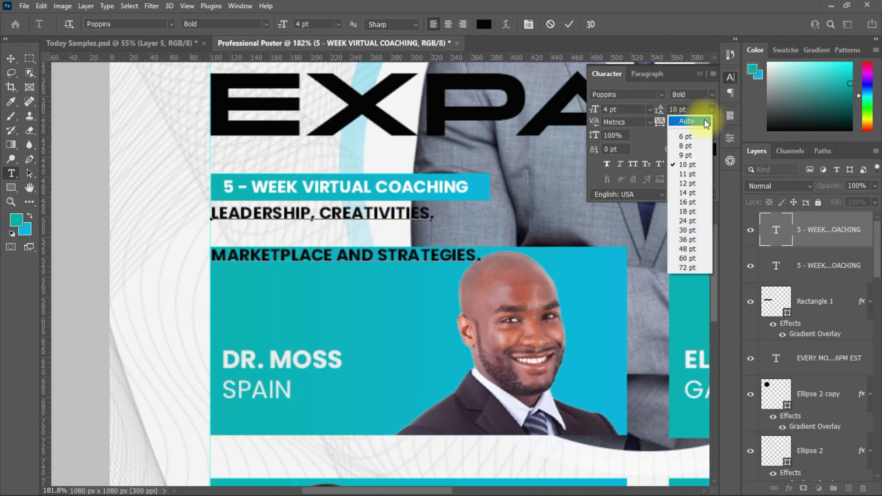
key(ctrl+Return)
key(v)
click(712, 94)
click(712, 109)
click(686, 121)
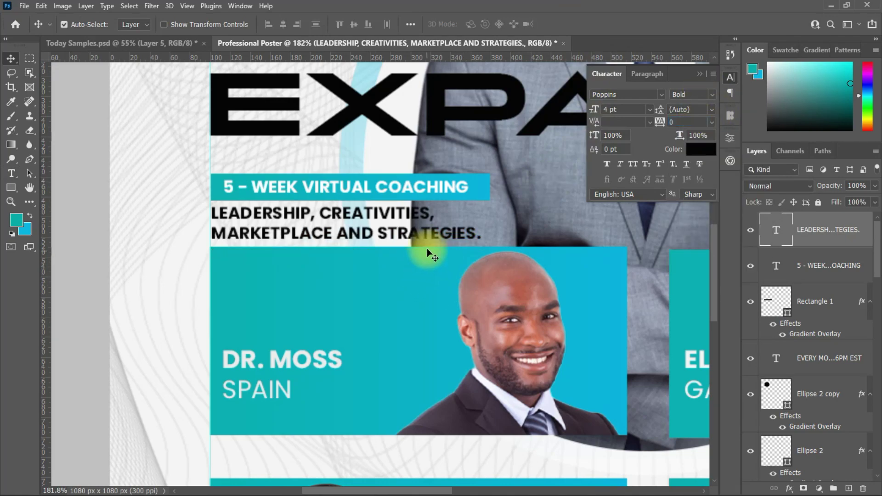
Color the description teal using a colour sampled from the poster.
click(701, 149)
click(354, 315)
key(Return)
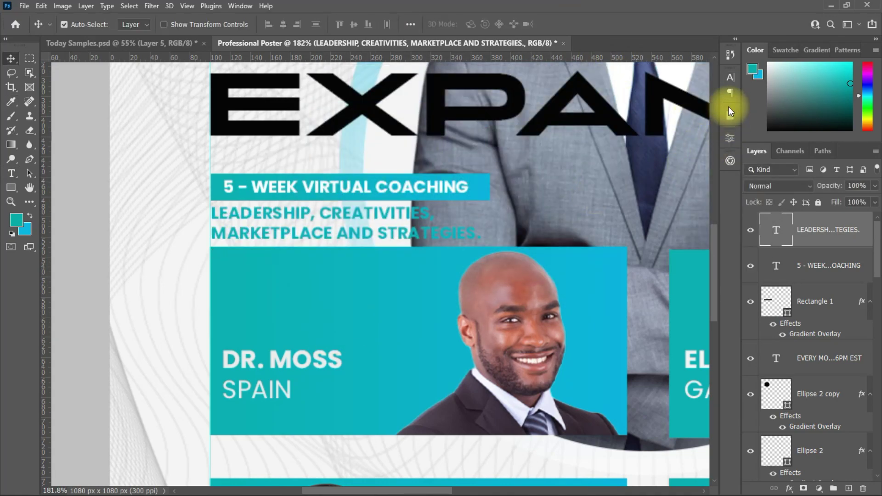
click(445, 272)
scroll(467, 314, down, 5)
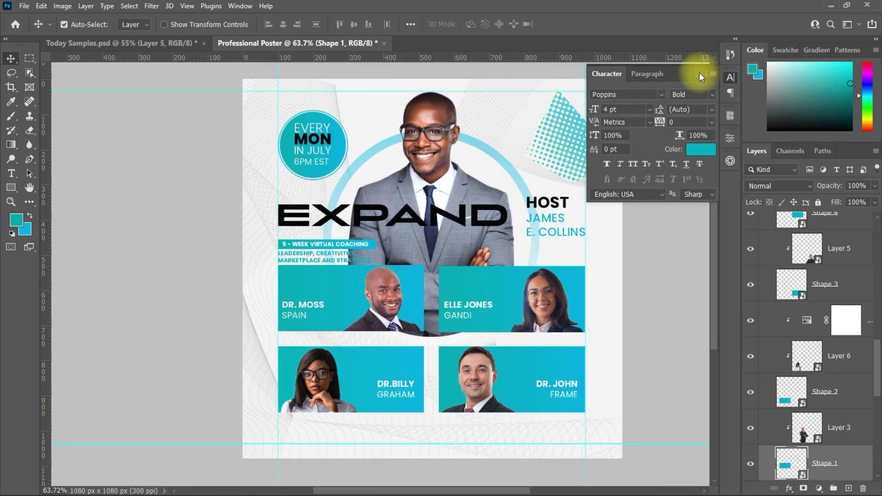
click(699, 74)
scroll(288, 275, up, 3)
click(285, 227)
scroll(529, 248, down, 1)
Add a 'REGISTER AT' text line near the bottom, aligned to the right guide.
scroll(517, 249, down, 3)
click(777, 457)
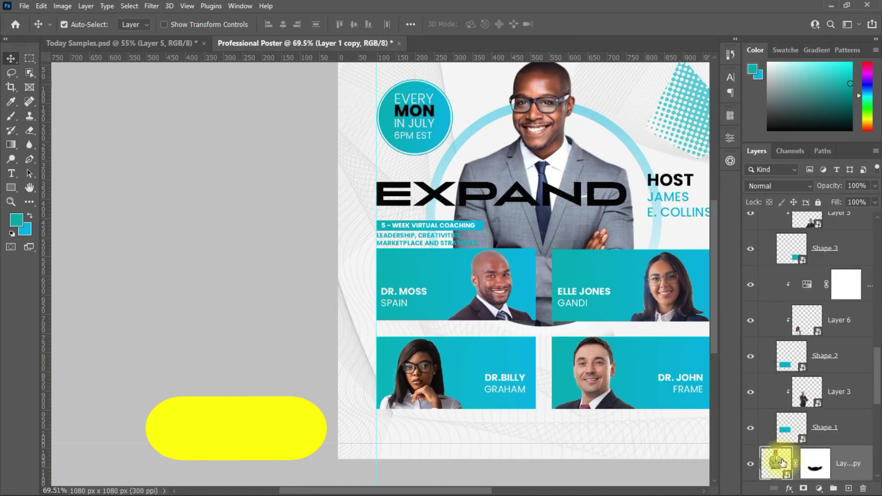
click(11, 173)
click(391, 438)
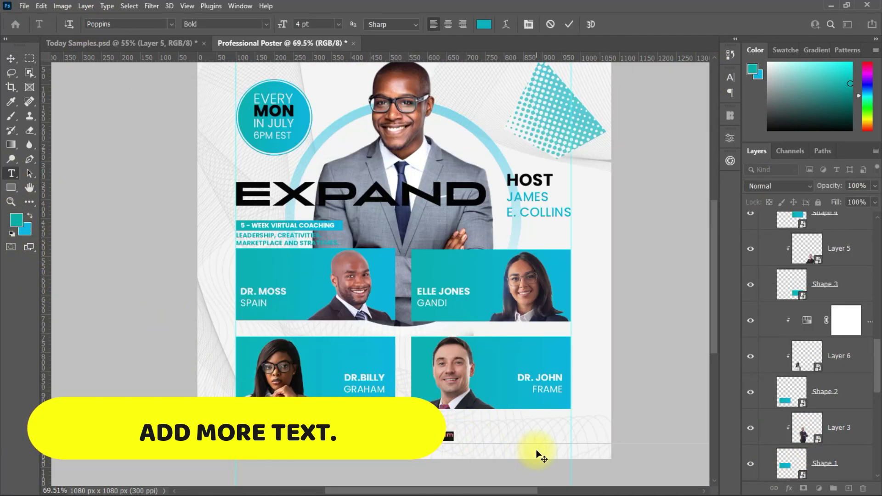
text(REGISTER AT)
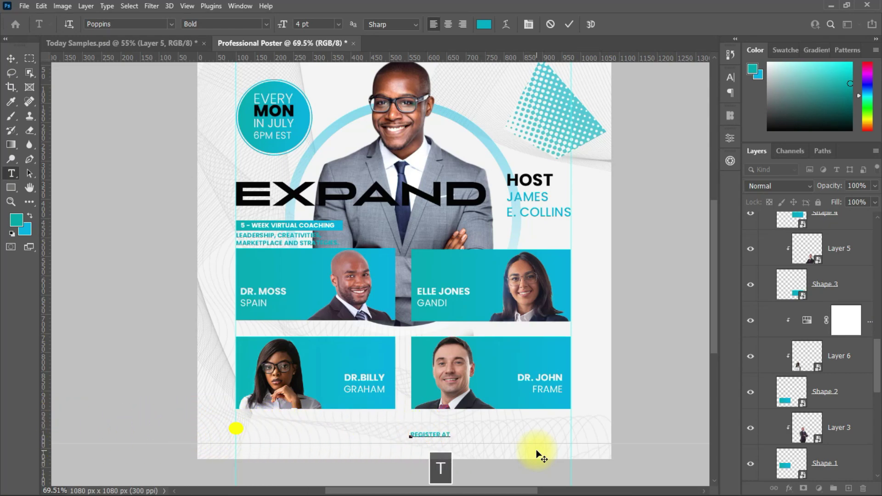
click(569, 24)
click(12, 60)
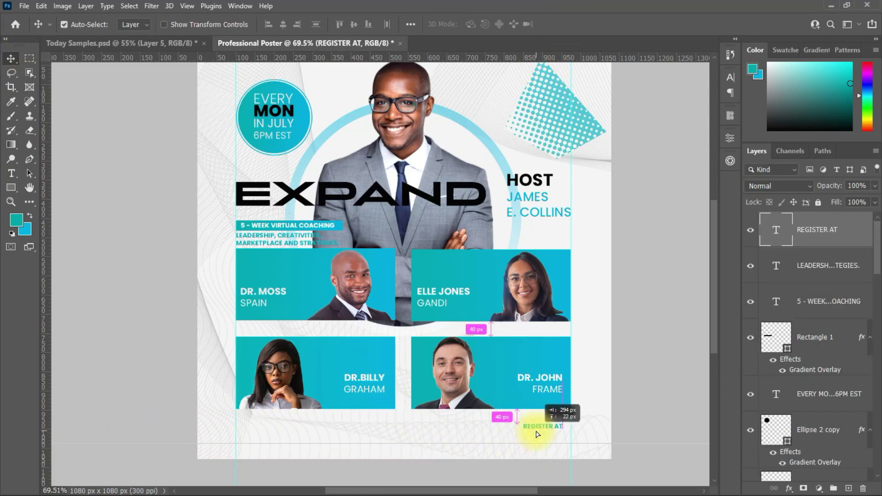
drag(538, 435, 515, 431)
click(730, 77)
click(624, 110)
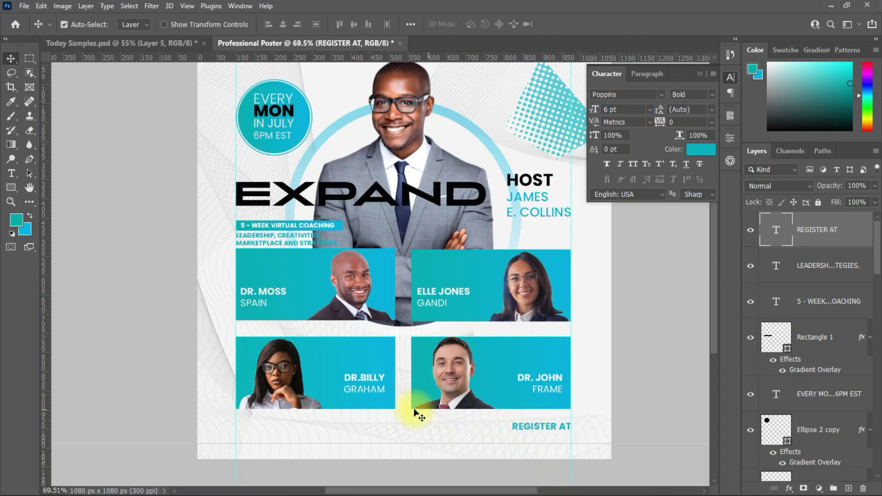
Add the website address at 5 pt and place it under REGISTER AT.
key(t)
click(315, 438)
text(www)
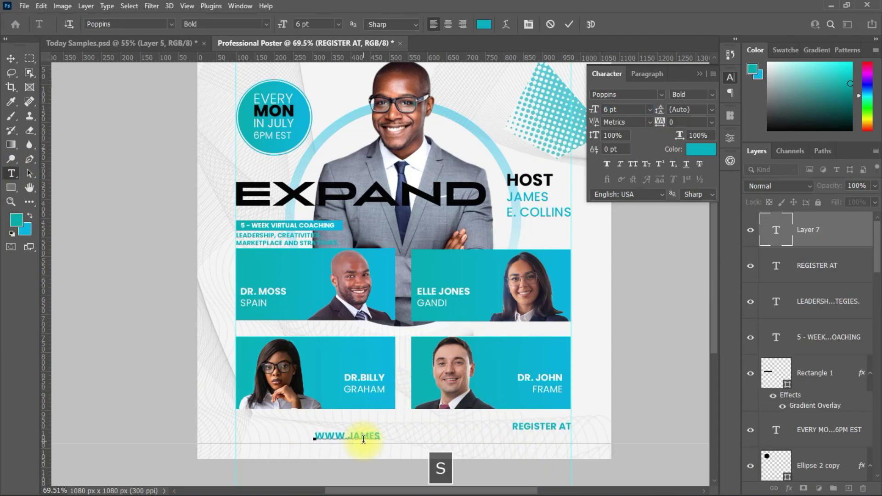
click(569, 24)
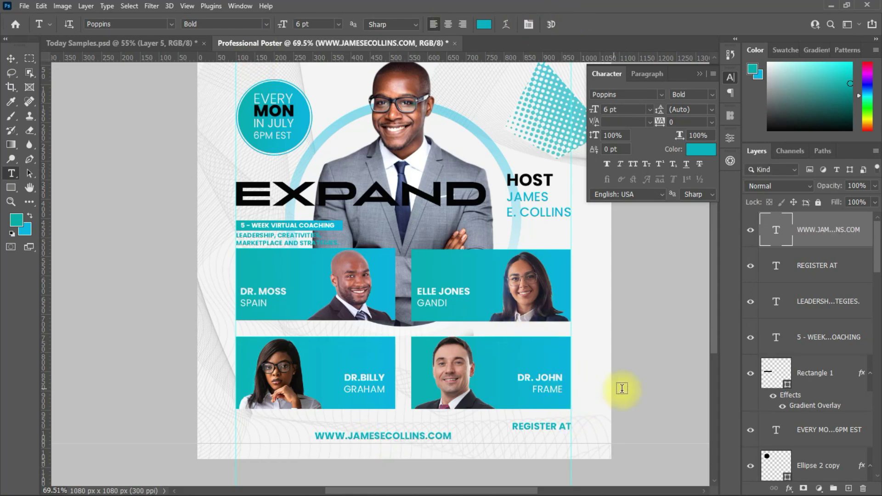
click(618, 109)
text(5)
key(Return)
click(10, 58)
drag(369, 440, 521, 435)
Set REGISTER AT to black (000000) and the website address to Regular weight.
click(528, 427)
click(622, 110)
click(522, 441)
click(524, 427)
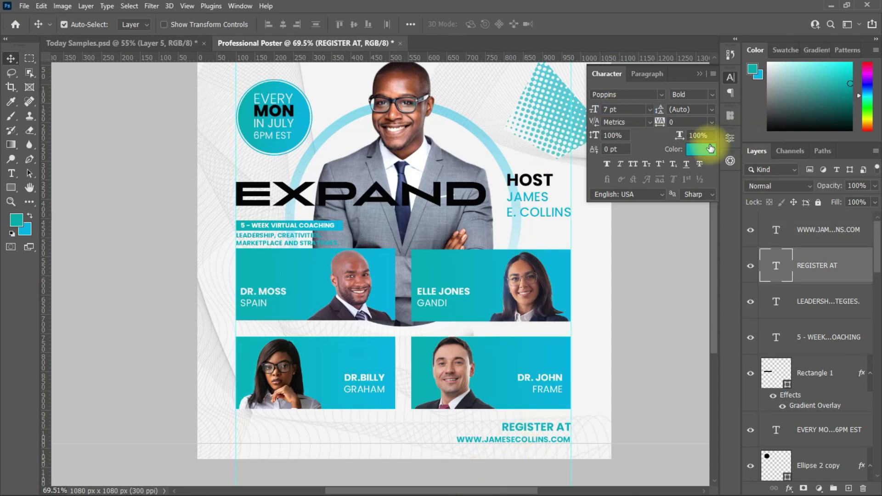
click(701, 150)
text(000000)
key(Return)
click(478, 439)
click(691, 94)
click(689, 173)
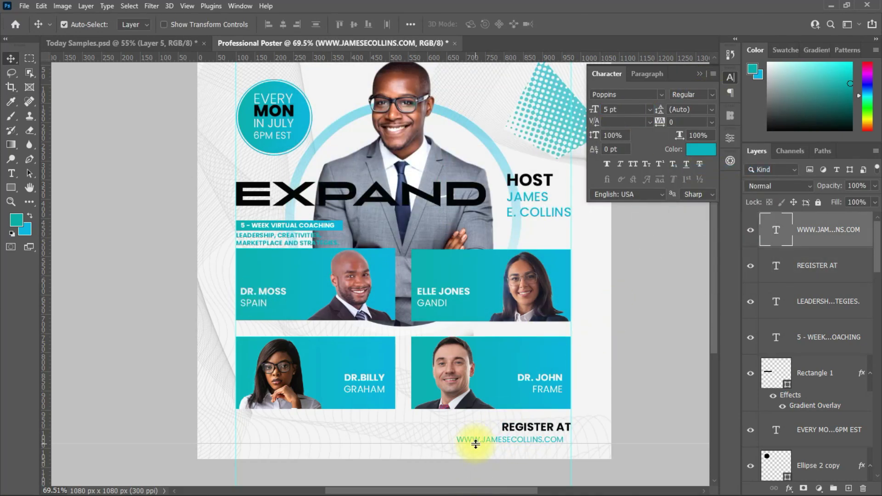
Make the description text Medium weight with Strong anti-aliasing.
click(276, 239)
click(692, 94)
click(705, 189)
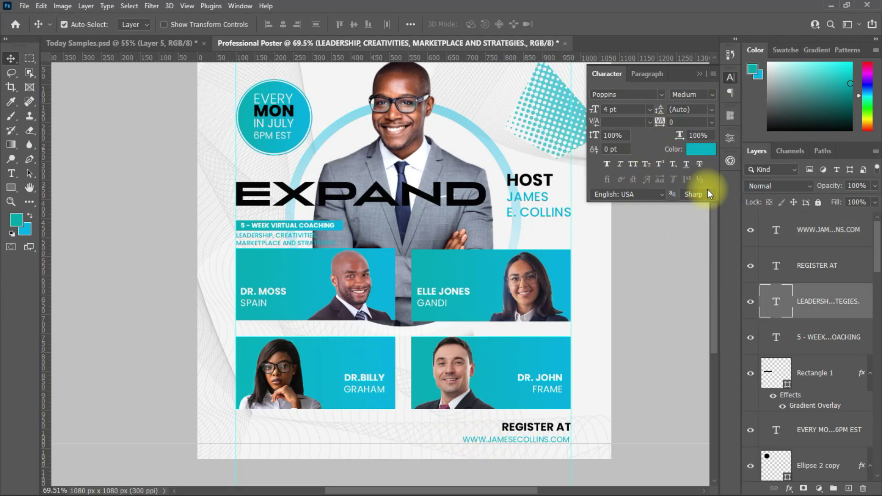
click(698, 194)
click(693, 233)
Recolor the description text with a blue sampled from the poster.
click(658, 237)
scroll(329, 238, up, 3)
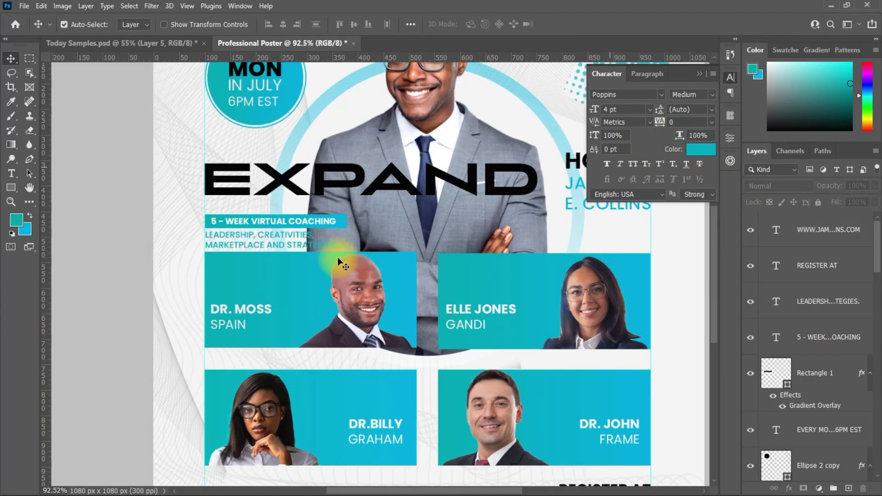
click(268, 252)
click(689, 149)
click(410, 302)
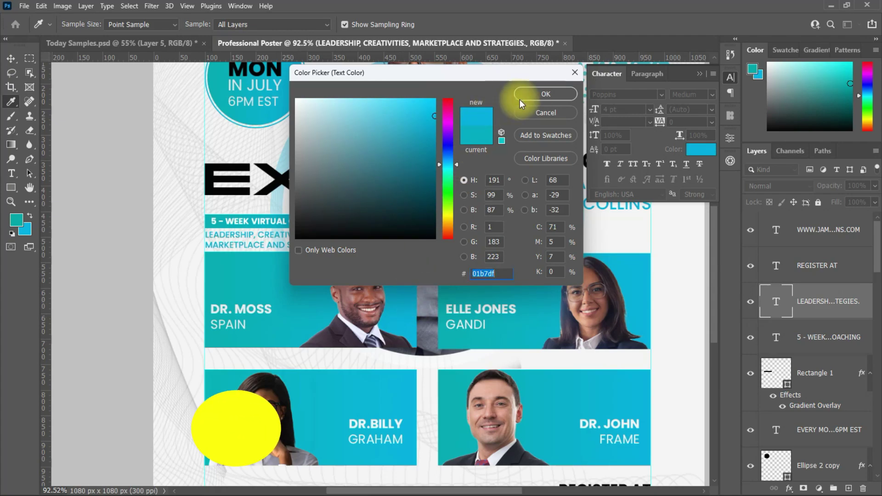
click(524, 94)
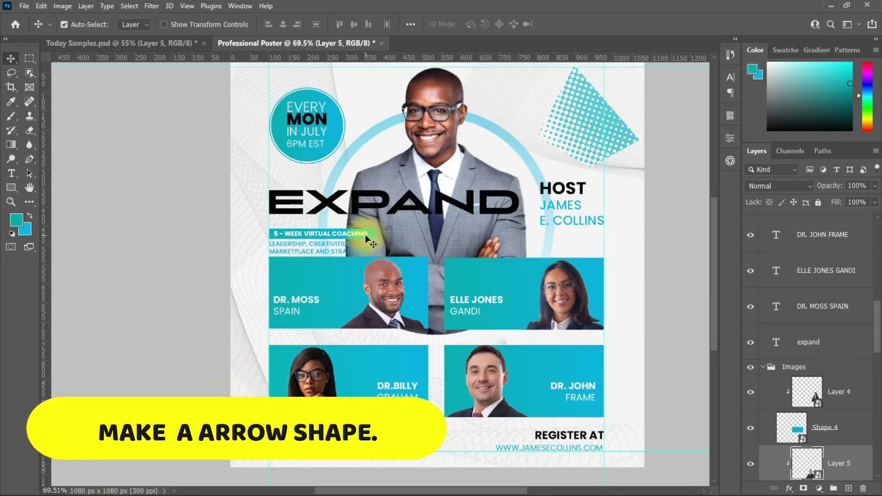
With the Line tool, draw a 1 px horizontal line left of REGISTER AT.
click(714, 360)
click(12, 174)
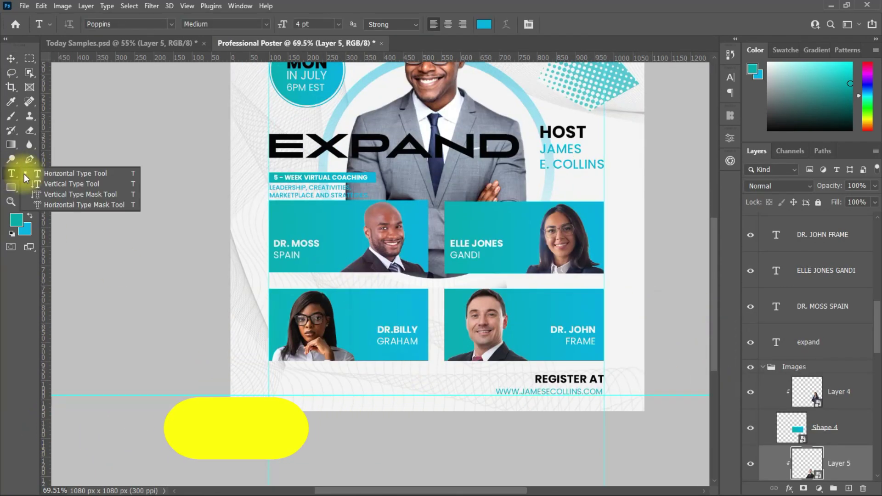
click(11, 187)
click(55, 230)
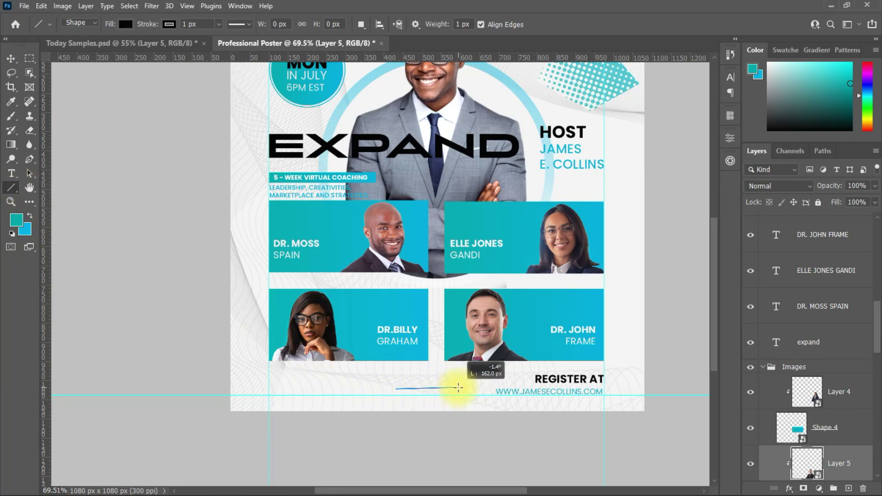
drag(488, 389, 489, 389)
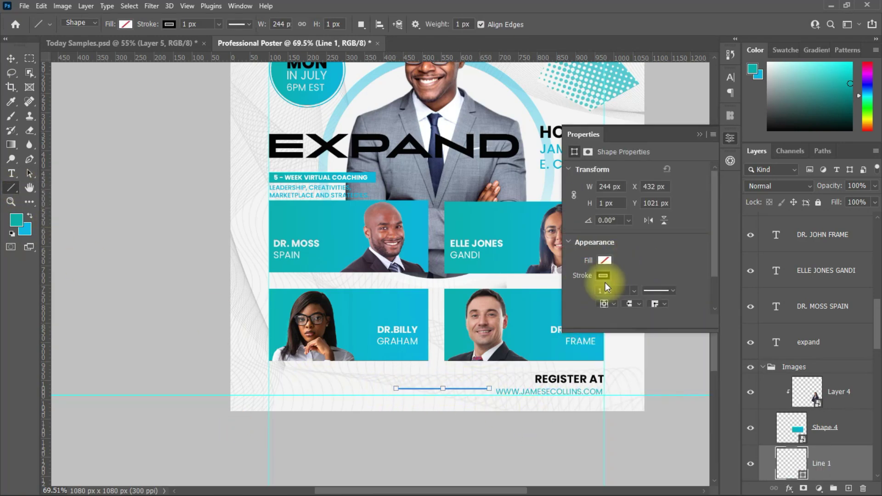
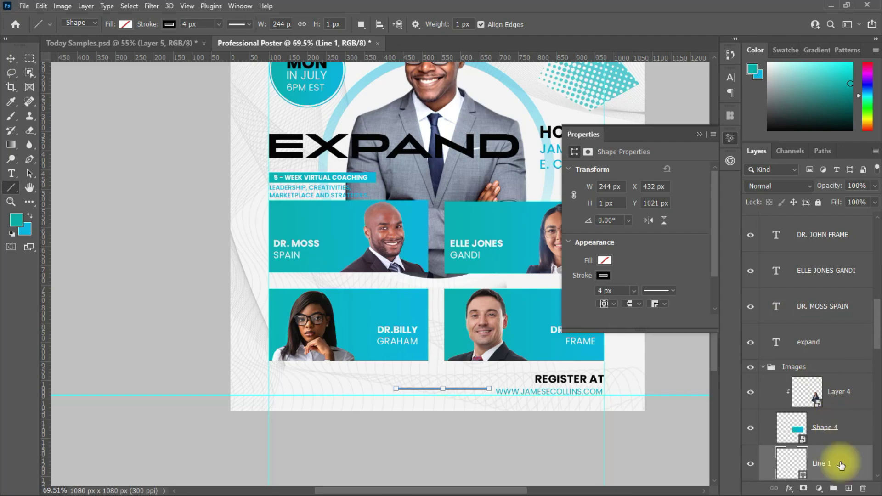
Move Line 1 above the Images group and shift it left beneath the speaker photos.
drag(828, 459, 832, 330)
click(8, 61)
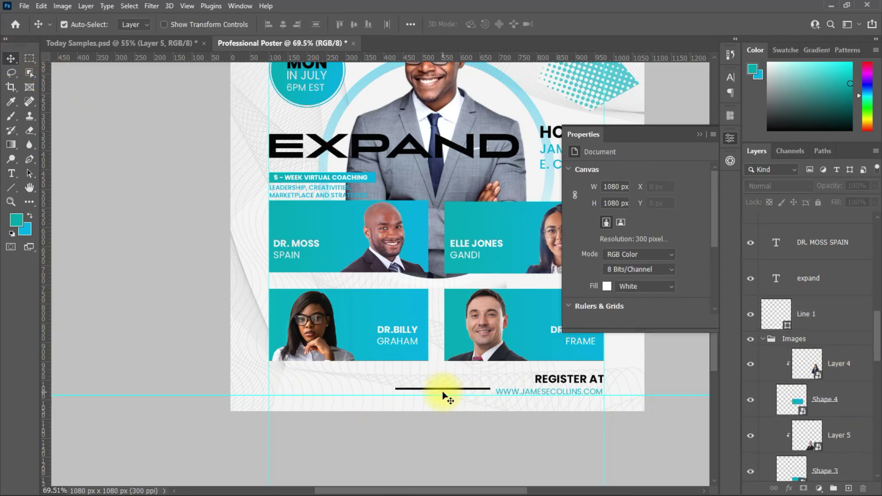
drag(445, 391, 408, 389)
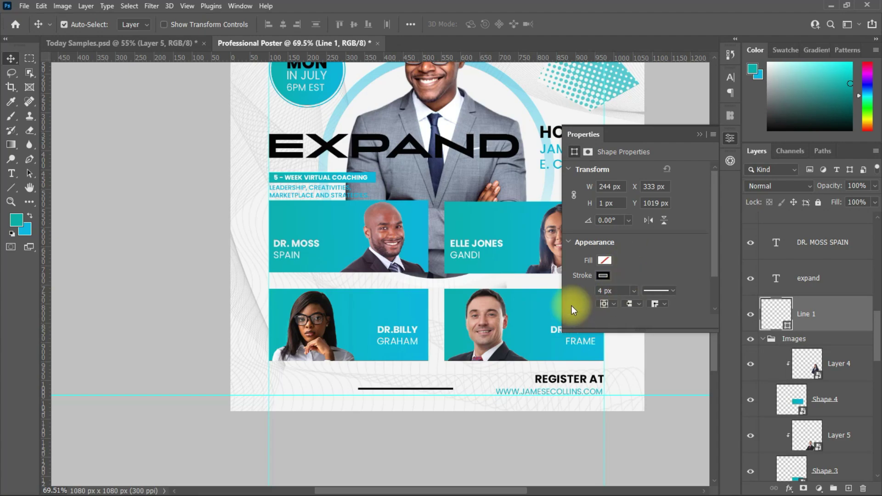
Set the Pen tool to Shape mode with a black stroke and add an empty Layer 7.
click(29, 173)
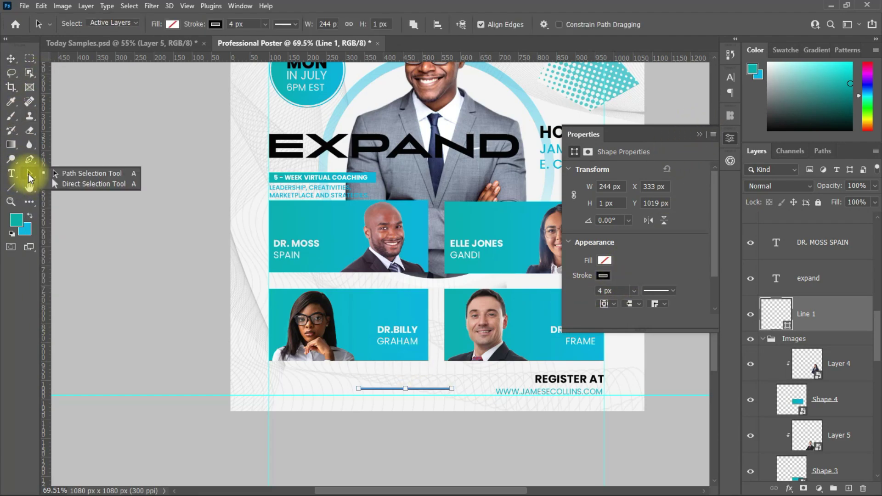
click(29, 159)
click(81, 23)
click(78, 33)
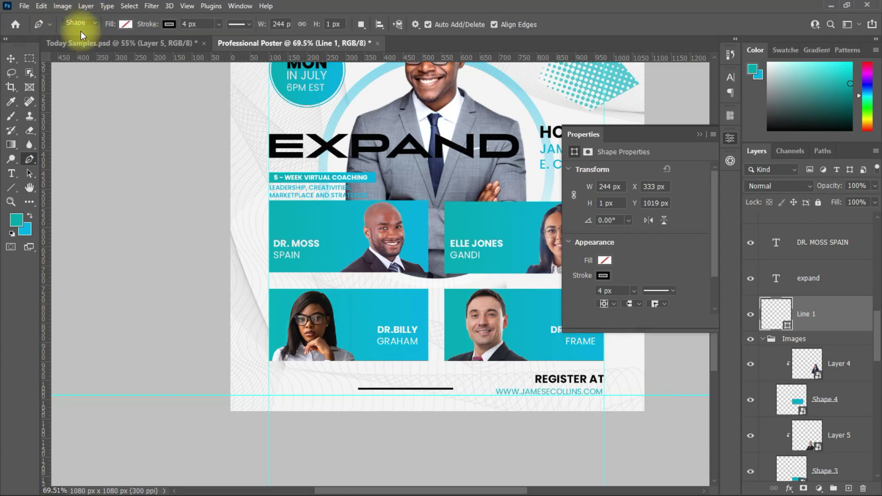
click(125, 24)
click(170, 24)
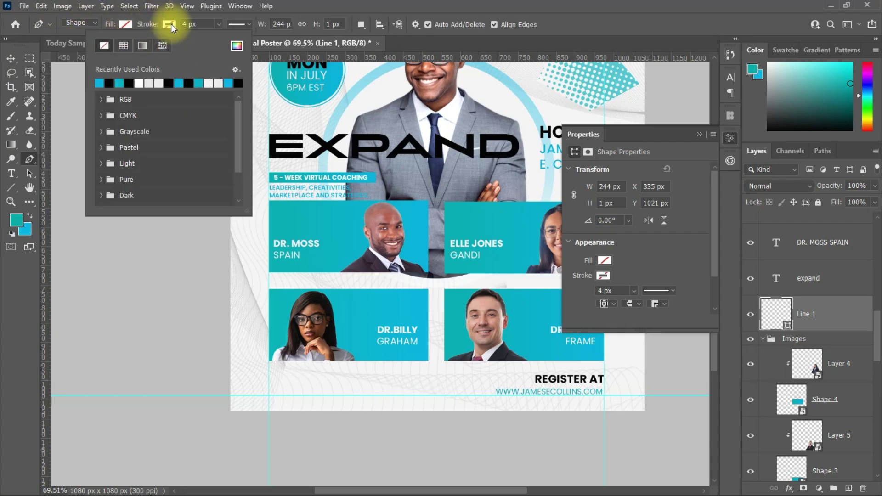
click(109, 83)
click(850, 487)
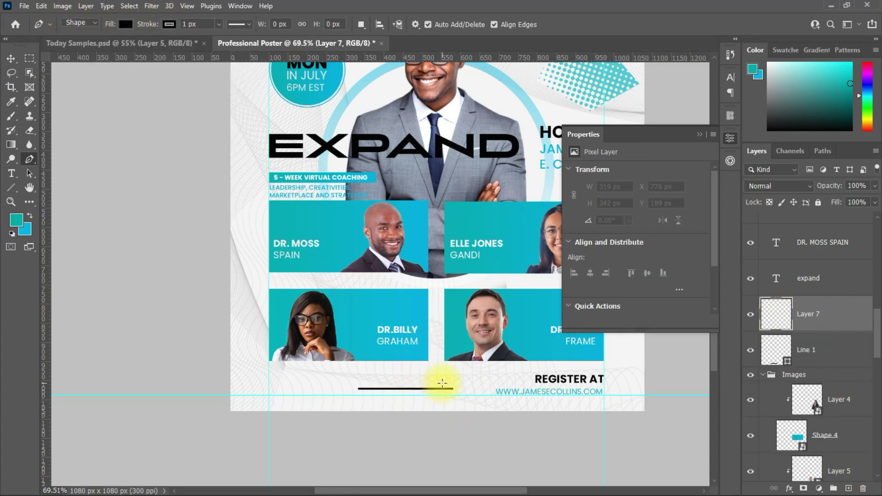
Draw a chevron arrowhead at the line's right end, with a vertical guide at its base.
scroll(455, 390, up, 5)
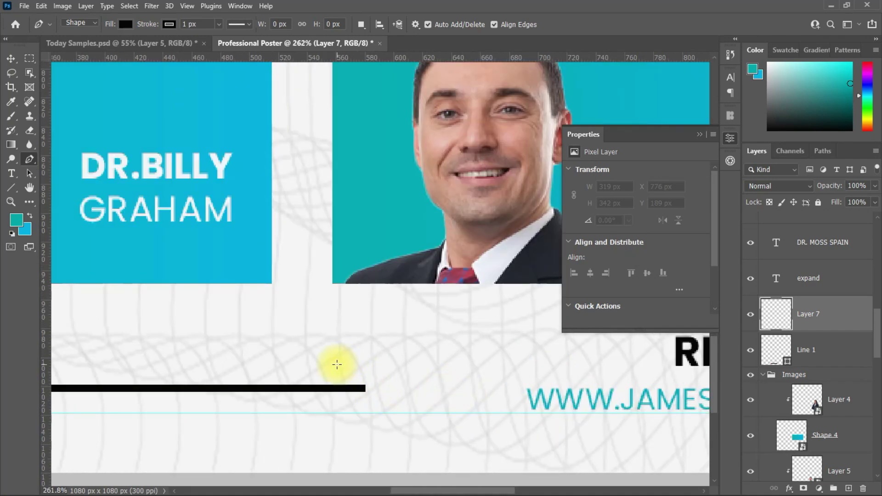
click(337, 364)
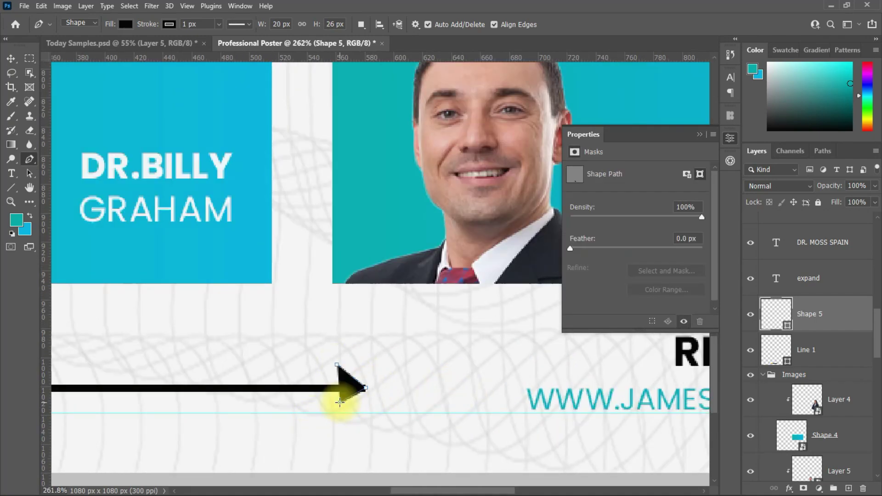
key(ctrl+z)
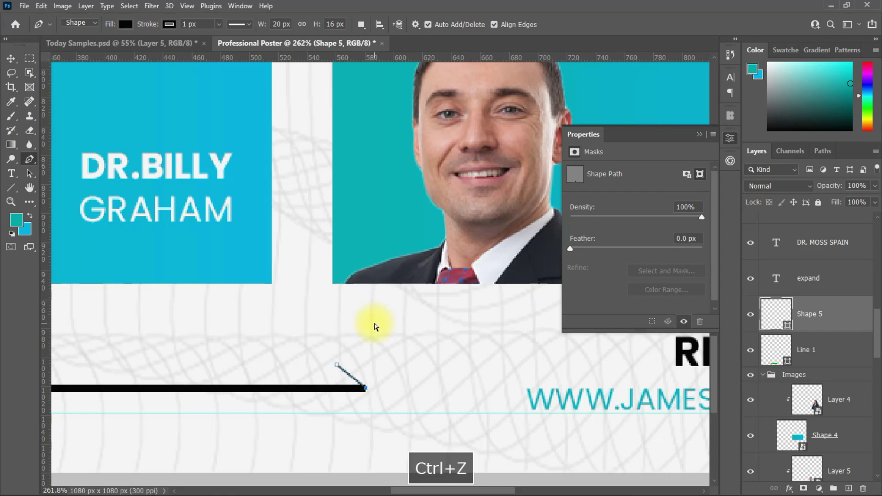
drag(46, 325, 337, 350)
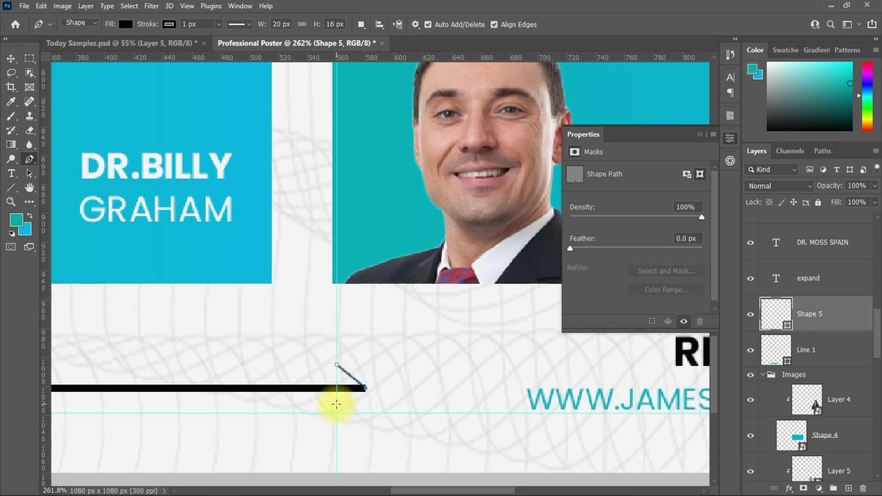
Make the arrowhead unfilled with a 4 px stroke and nudge it onto the line's end.
click(126, 24)
click(58, 41)
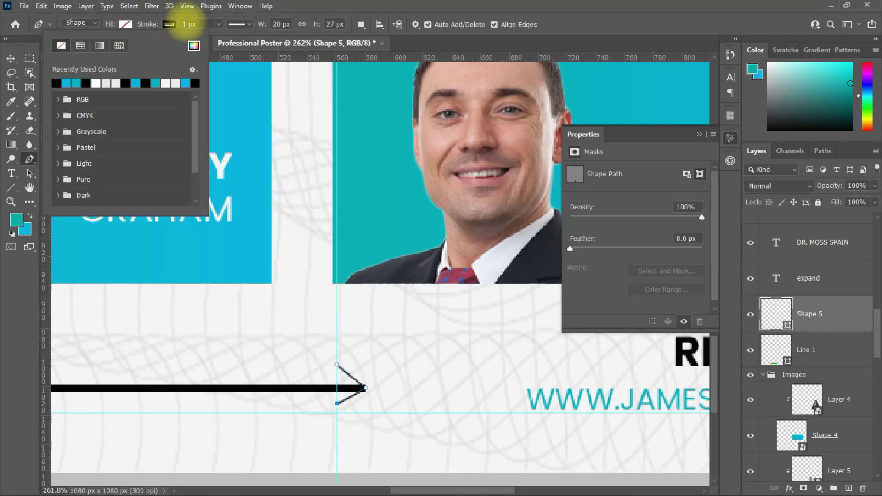
click(189, 24)
text(4)
key(Return)
key(v)
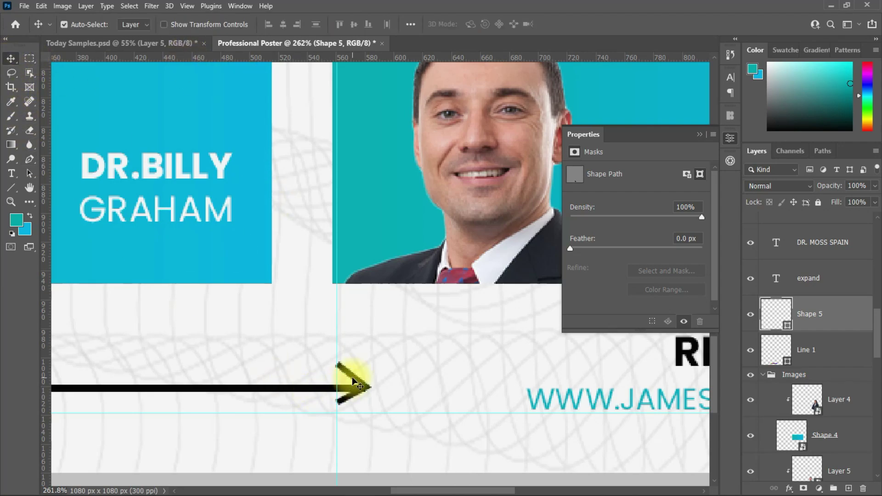
drag(358, 383, 358, 383)
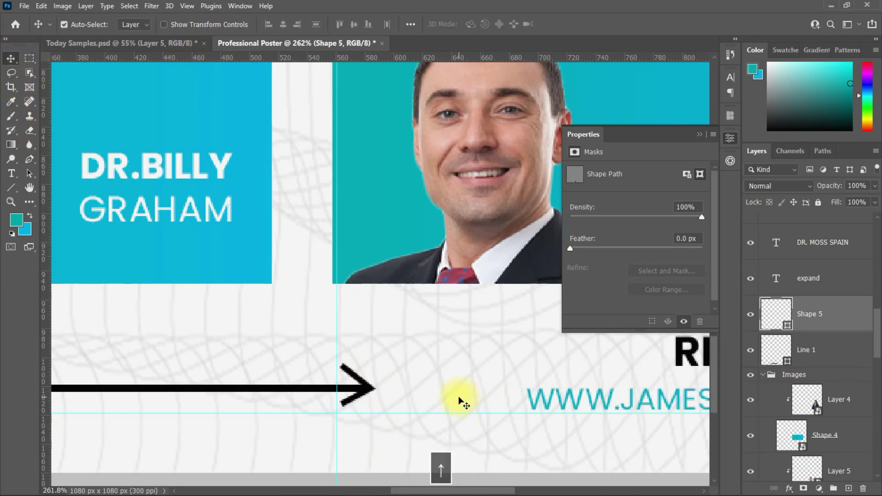
Convert Shape 5 and Line 1 together into a single smart object.
shift+click(832, 340)
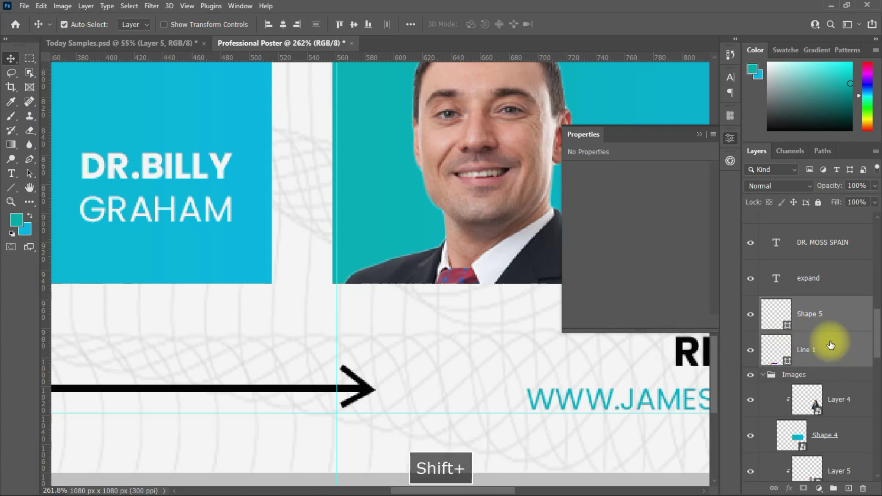
right_click(832, 340)
click(707, 232)
Move the arrow right and shorten it to 175 px beside the website address.
drag(227, 390, 335, 394)
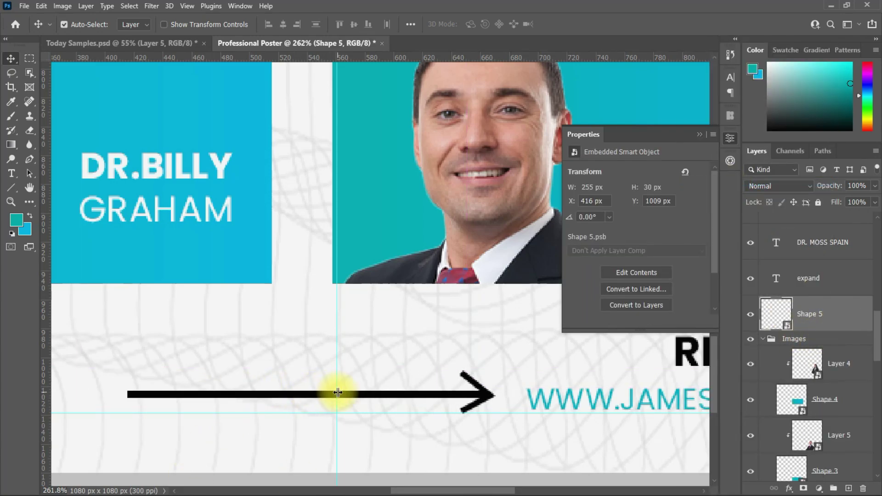
key(ctrl+t)
drag(493, 392, 382, 391)
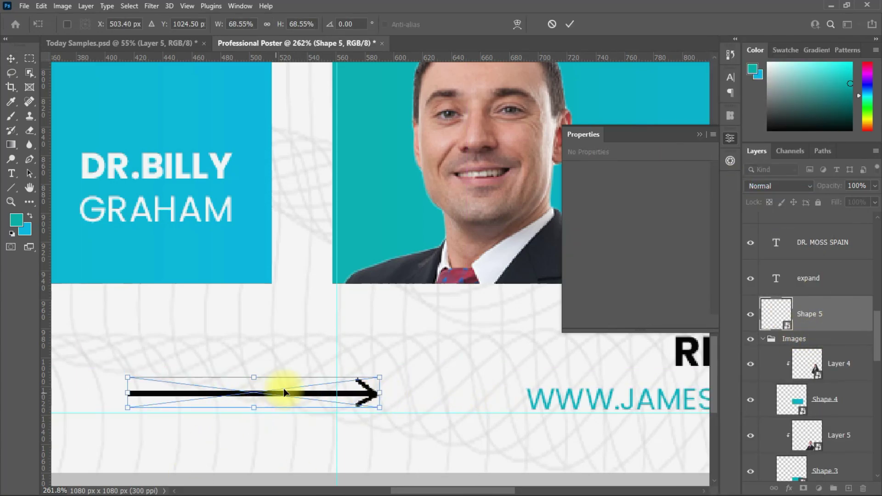
scroll(360, 355, down, 5)
click(570, 23)
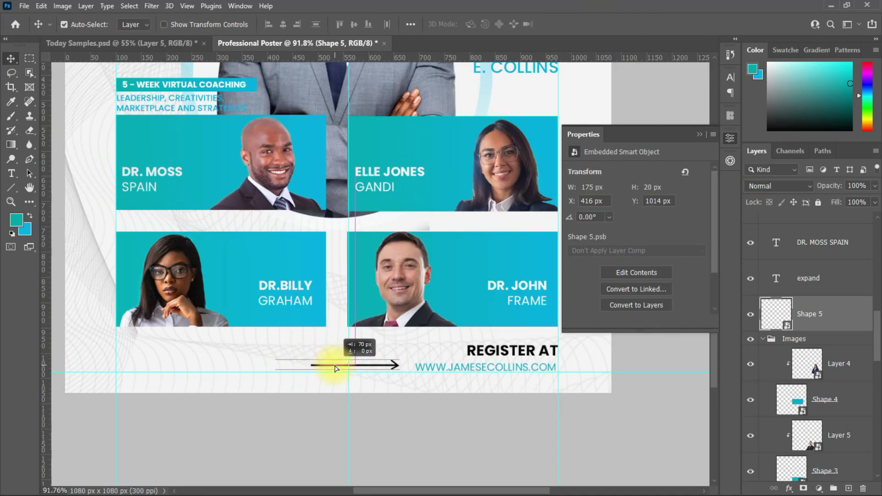
scroll(509, 290, down, 3)
scroll(482, 315, up, 5)
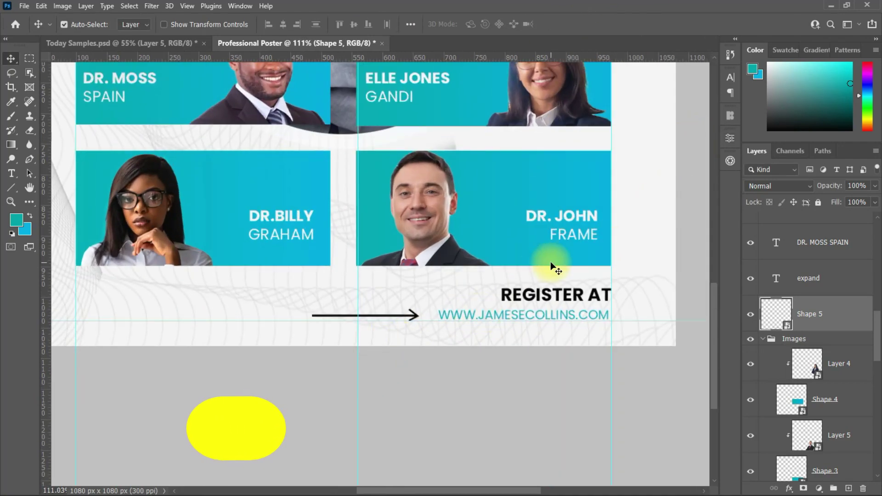
Copy the arrow under a speaker's name, then flip a copy horizontally to point left.
drag(394, 318, 299, 255)
key(ctrl+t)
key(Return)
scroll(335, 265, up, 3)
key(ctrl+t)
right_click(228, 247)
click(250, 415)
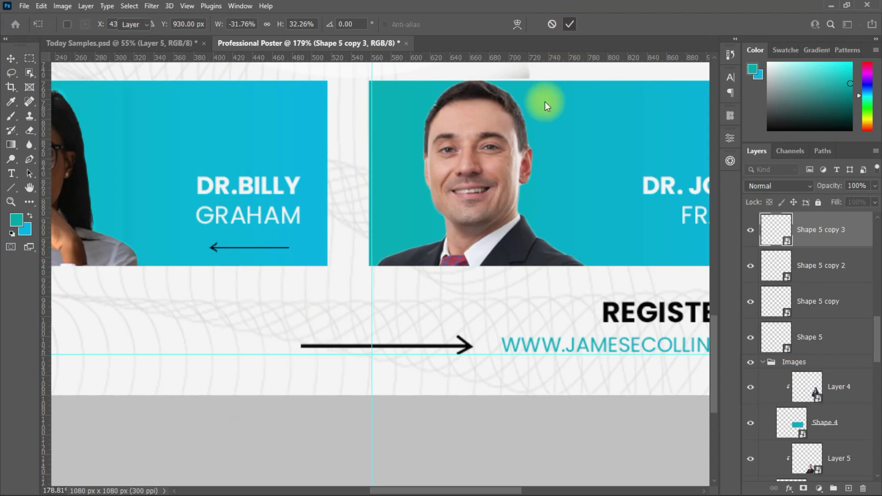
key(Return)
drag(238, 250, 518, 248)
Place an arrow copy beside the host's name and widen it.
scroll(435, 259, down, 3)
scroll(443, 439, down, 1)
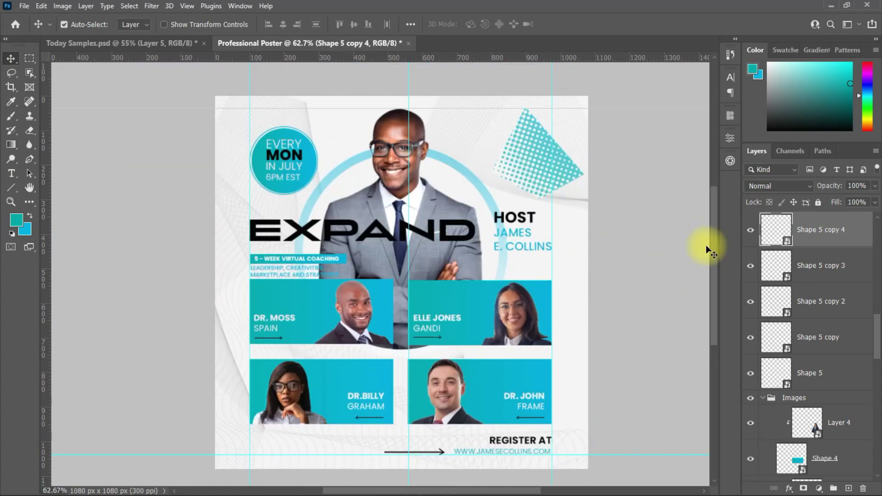
scroll(531, 426, up, 3)
drag(512, 450, 516, 94)
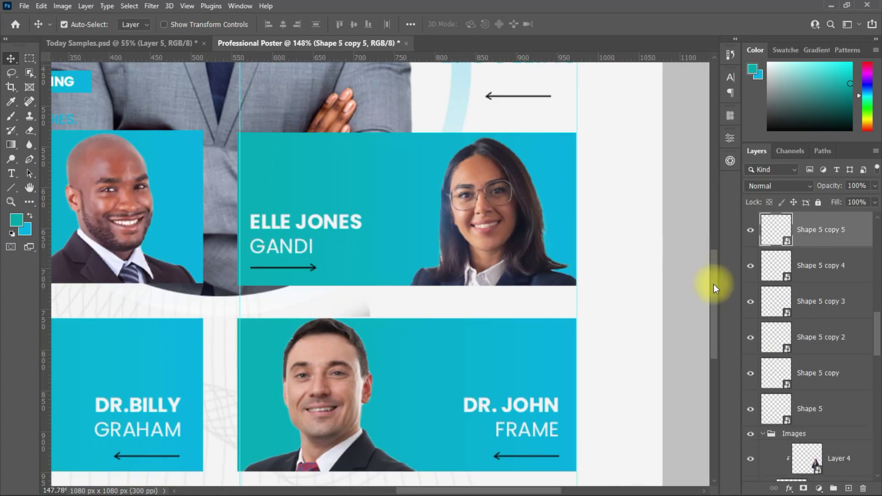
scroll(505, 378, up, 5)
drag(508, 383, 459, 357)
key(ctrl+t)
key(Return)
scroll(506, 322, down, 2)
scroll(506, 321, down, 3)
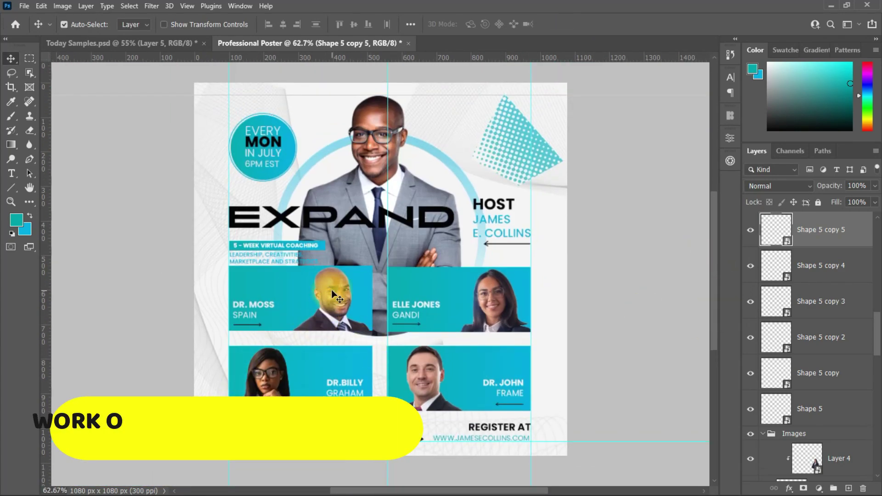
click(331, 292)
click(151, 6)
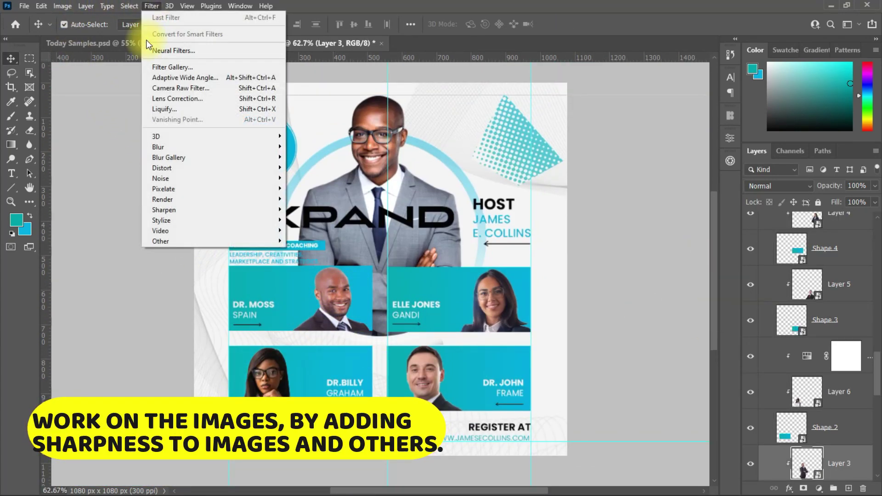
mouse_move(162, 209)
click(297, 219)
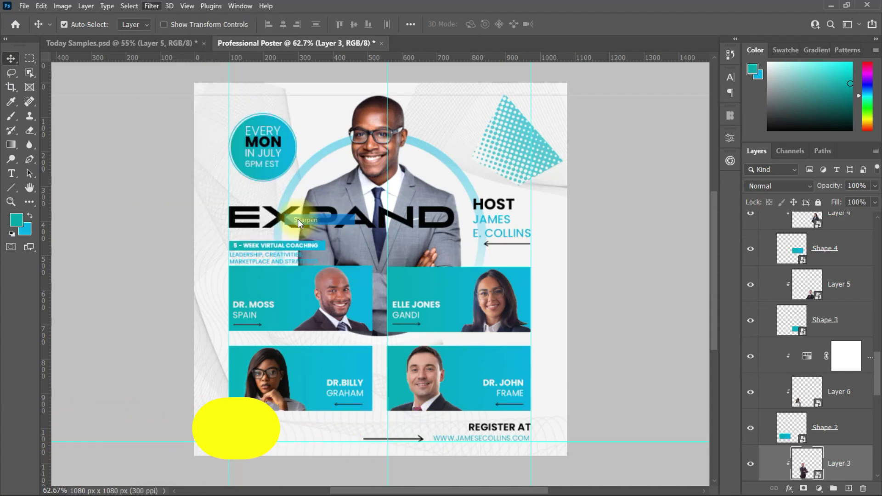
click(458, 288)
click(144, 3)
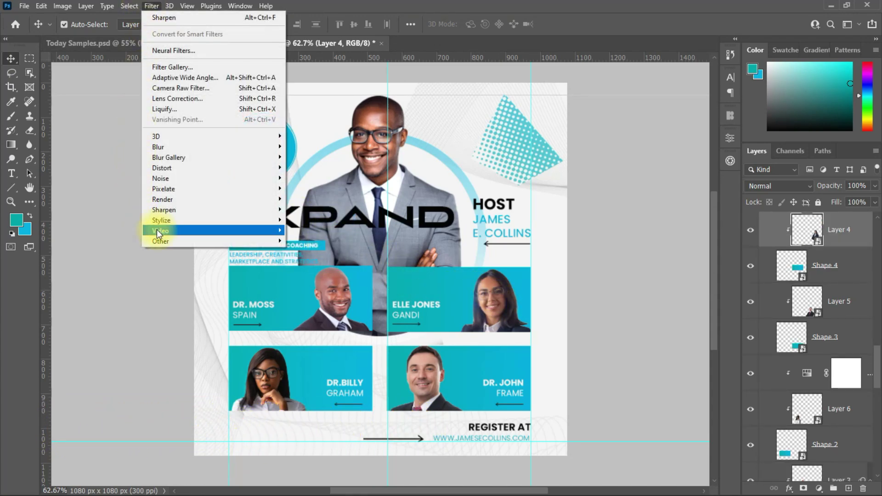
mouse_move(186, 209)
click(305, 220)
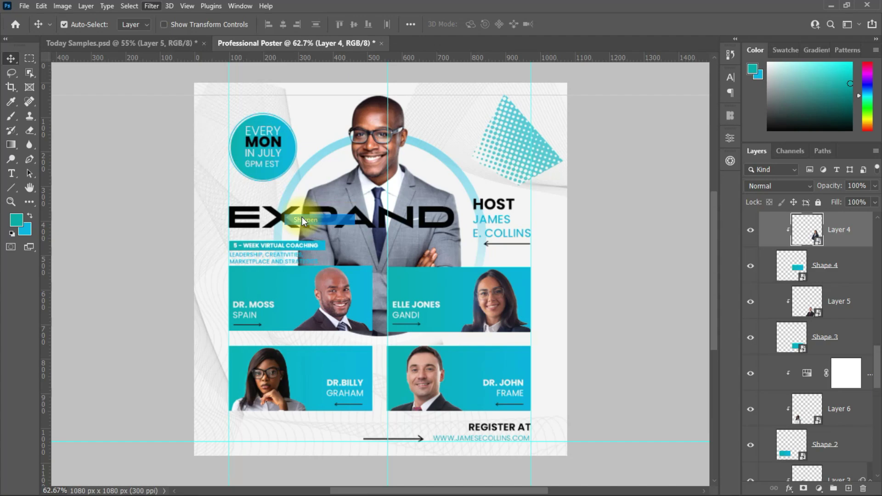
click(401, 369)
click(151, 6)
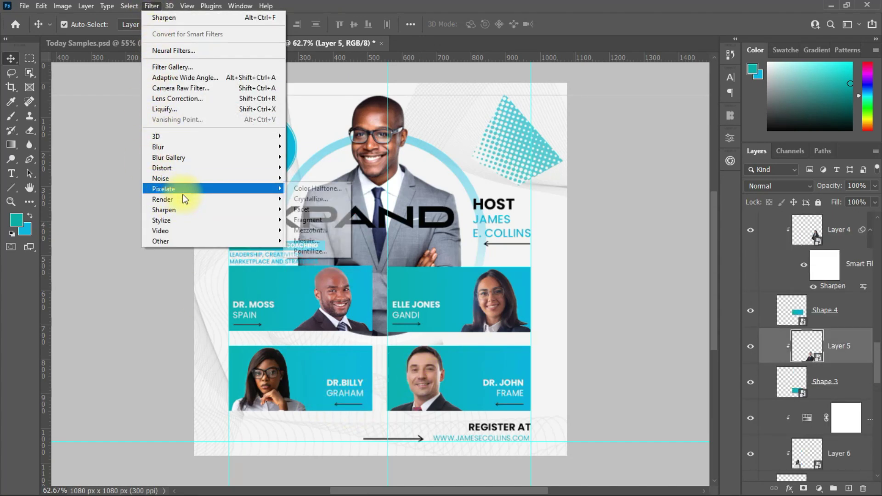
mouse_move(275, 211)
click(305, 219)
click(272, 360)
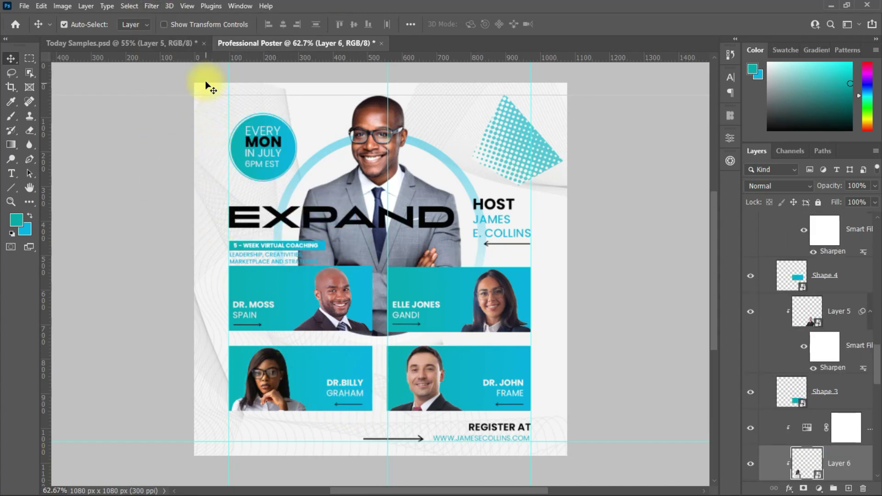
click(152, 6)
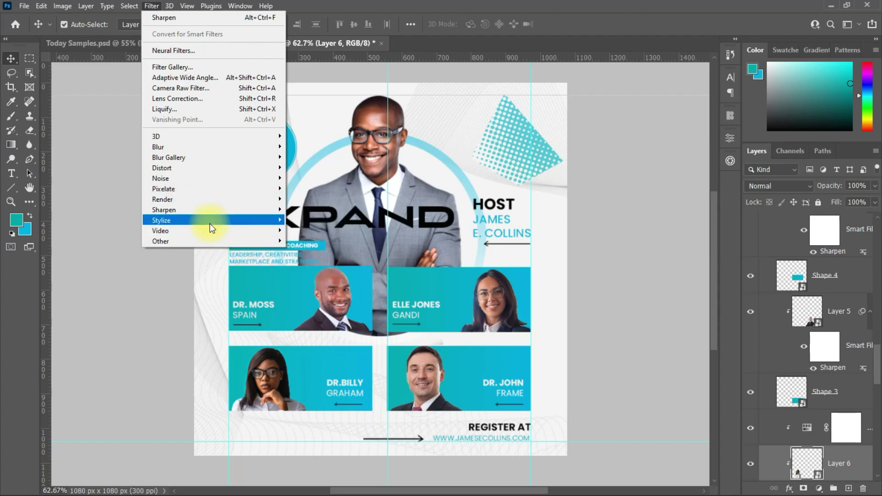
mouse_move(214, 208)
click(312, 225)
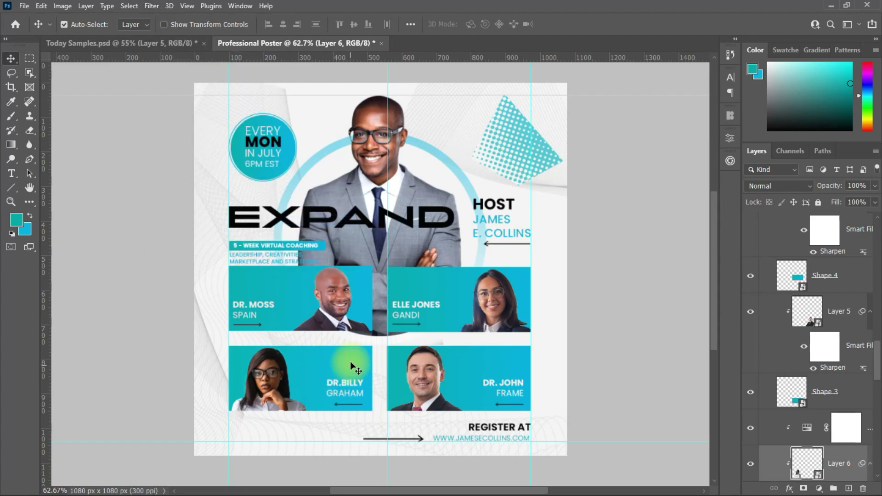
Sharpen the central host photo and select the upper-right woman's photo layer.
click(372, 184)
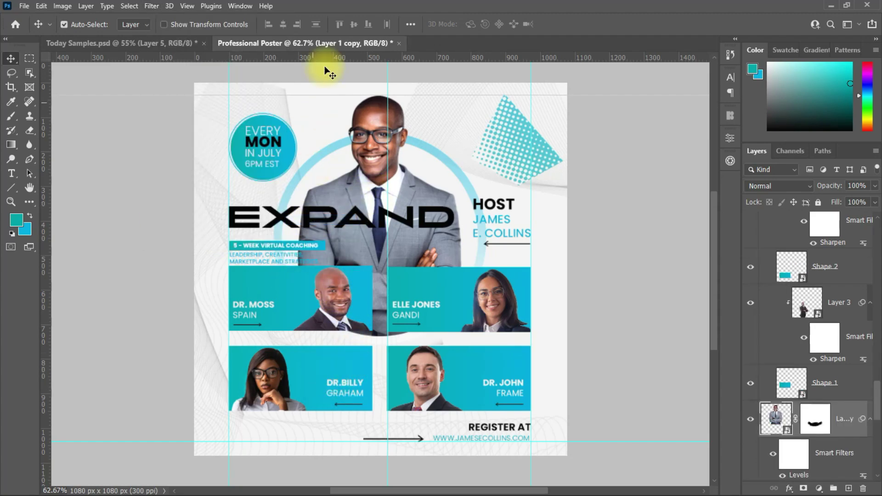
click(153, 6)
mouse_move(206, 209)
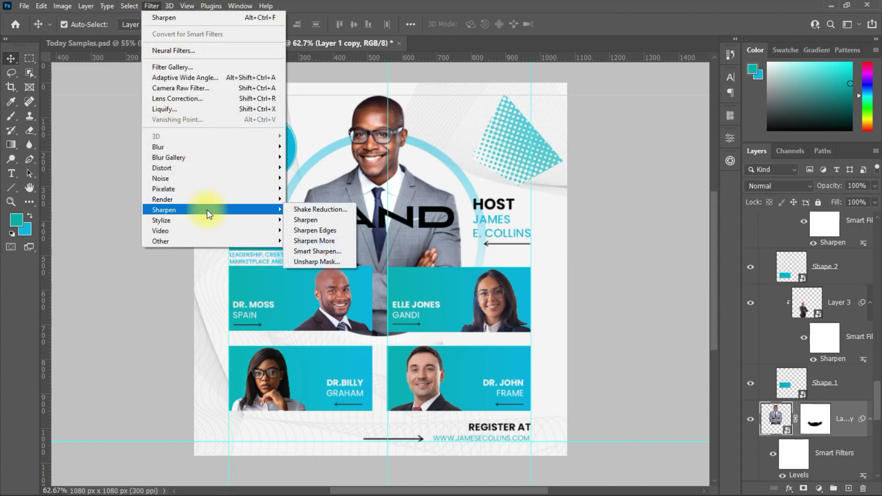
click(305, 219)
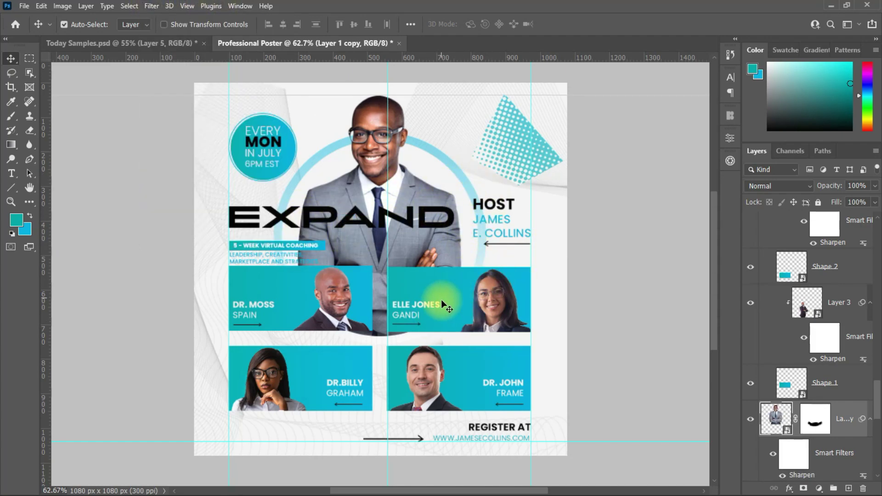
scroll(441, 299, up, 5)
click(506, 292)
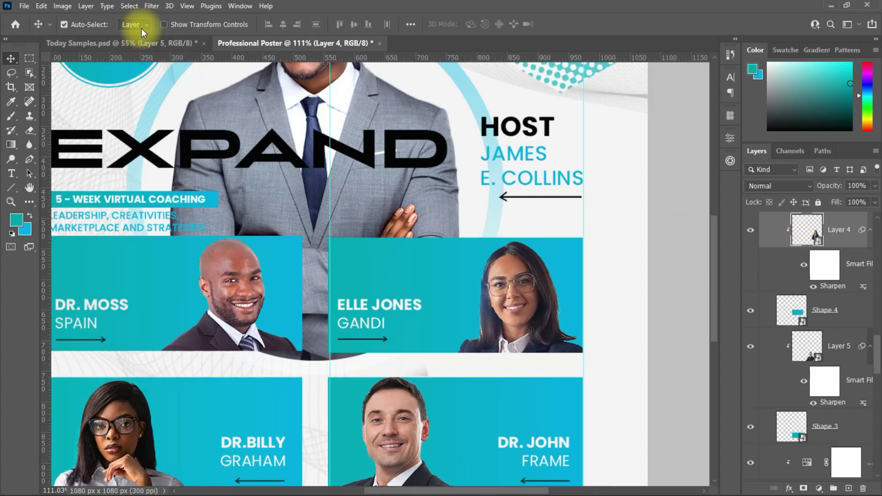
click(152, 6)
Boost the upper-right woman's photo in Camera Raw: exposure, contrast, texture, saturation +14.
click(522, 227)
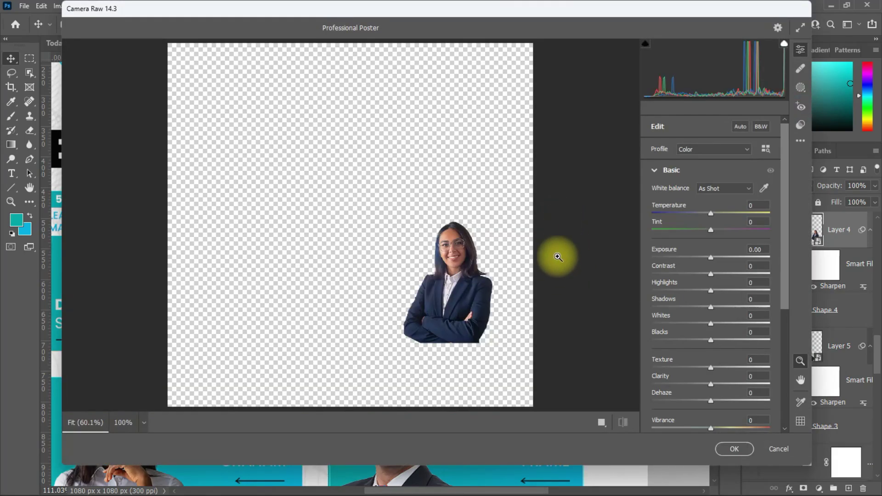
drag(709, 258, 722, 268)
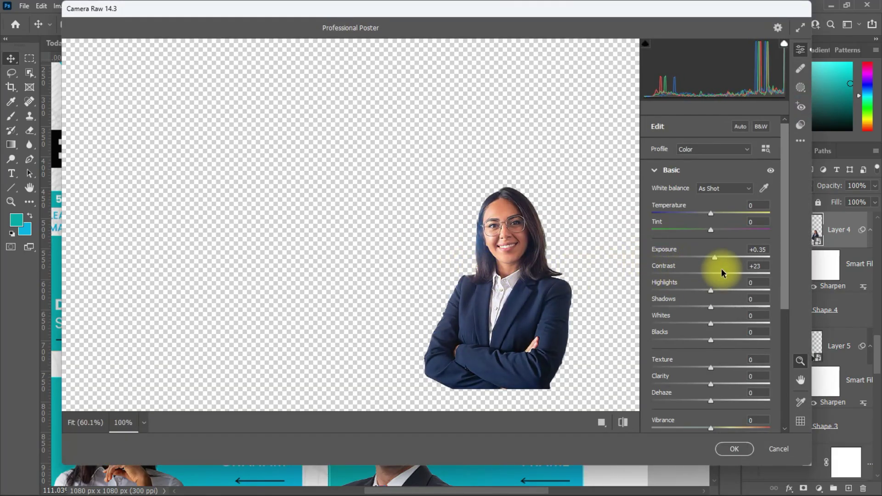
drag(711, 366, 727, 372)
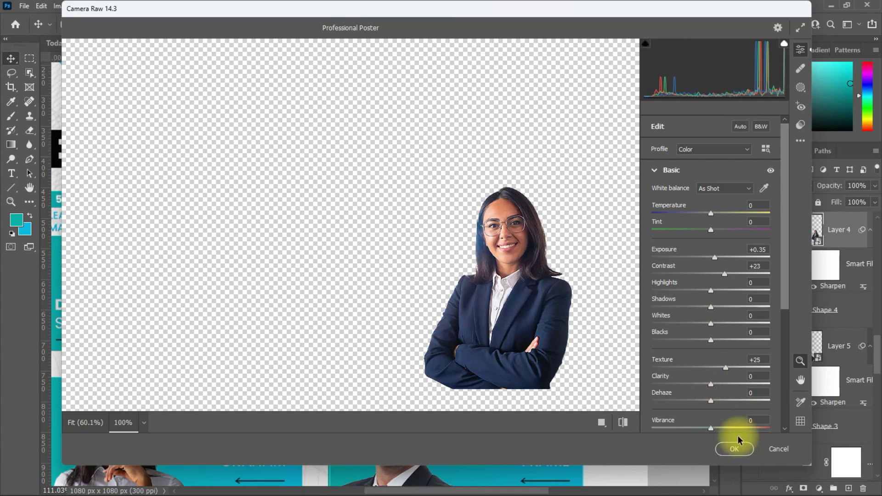
scroll(770, 365, down, 3)
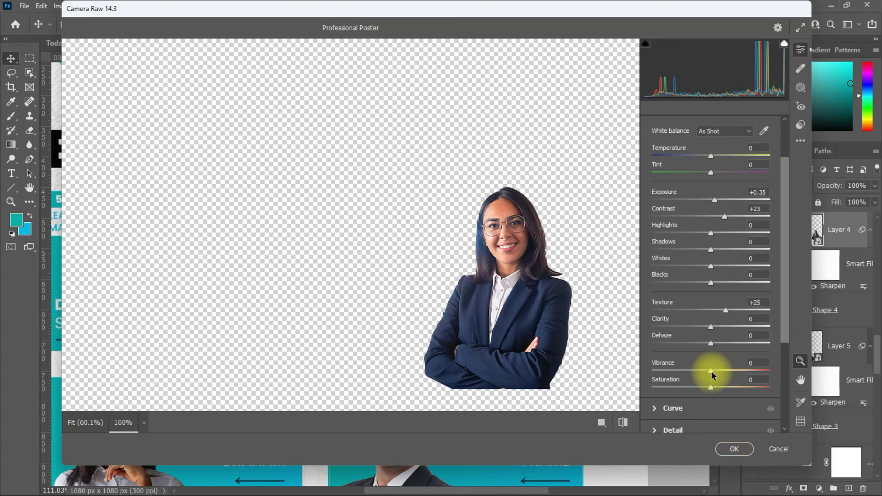
drag(710, 390, 720, 390)
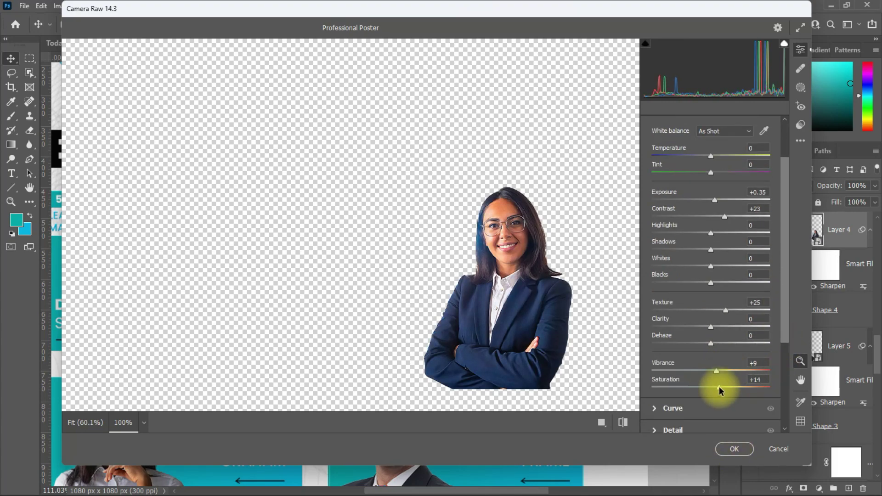
click(734, 449)
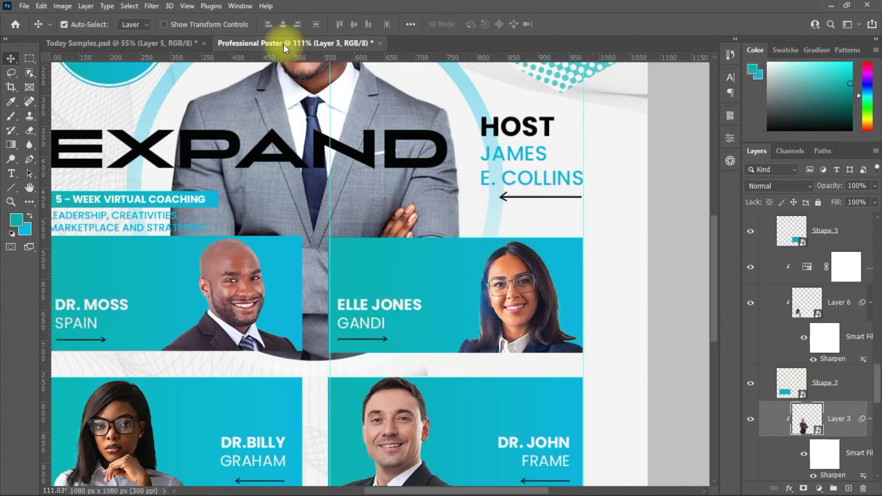
Brighten the highlights of the upper-left man's photo with a Camera Raw Filter.
click(155, 8)
click(178, 94)
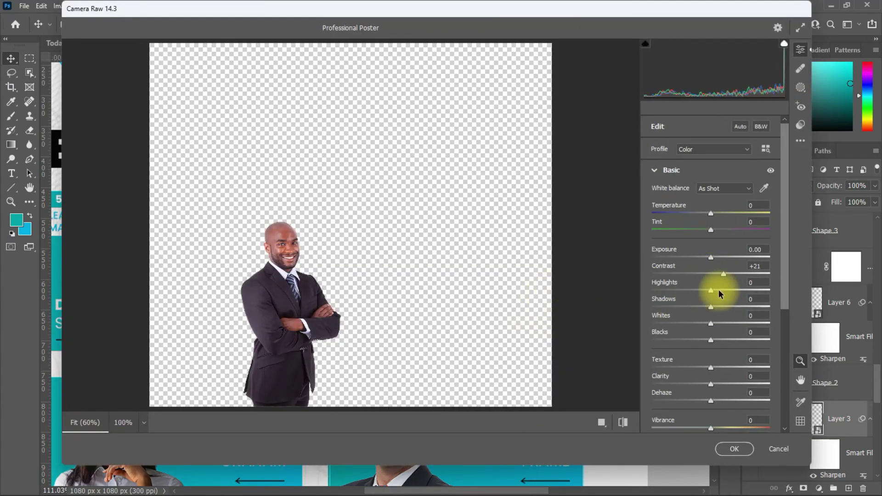
drag(711, 291, 711, 308)
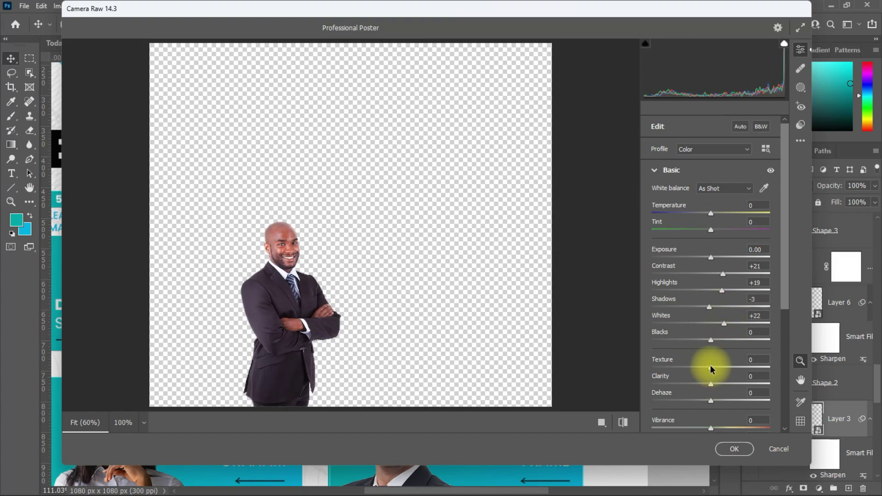
click(735, 449)
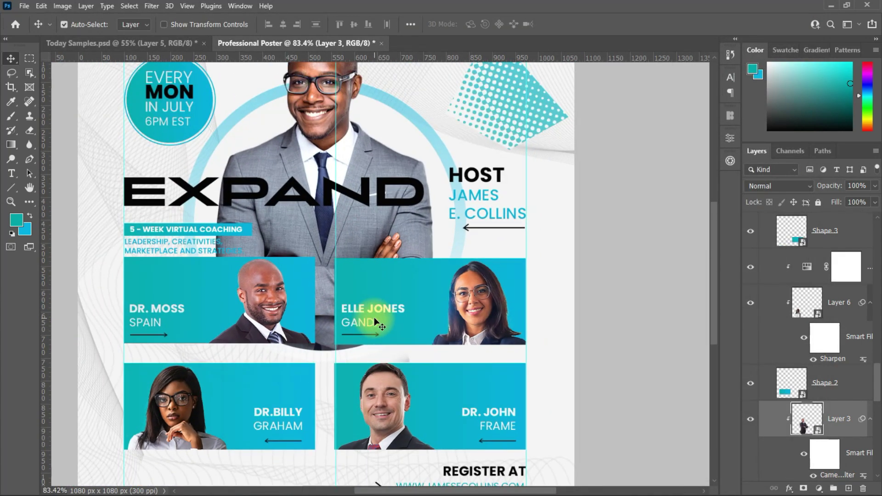
Scale Layer 5's lower-right speaker photo down slightly, past the smart filter warning.
click(392, 403)
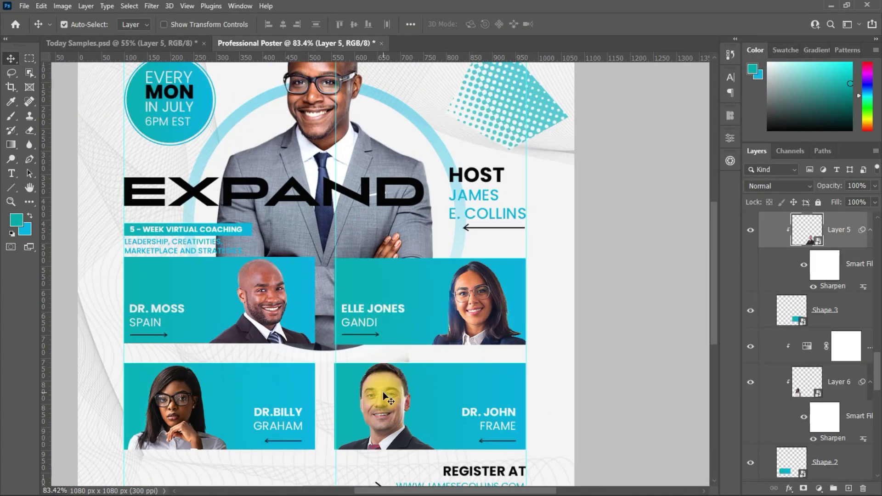
key(ctrl+t)
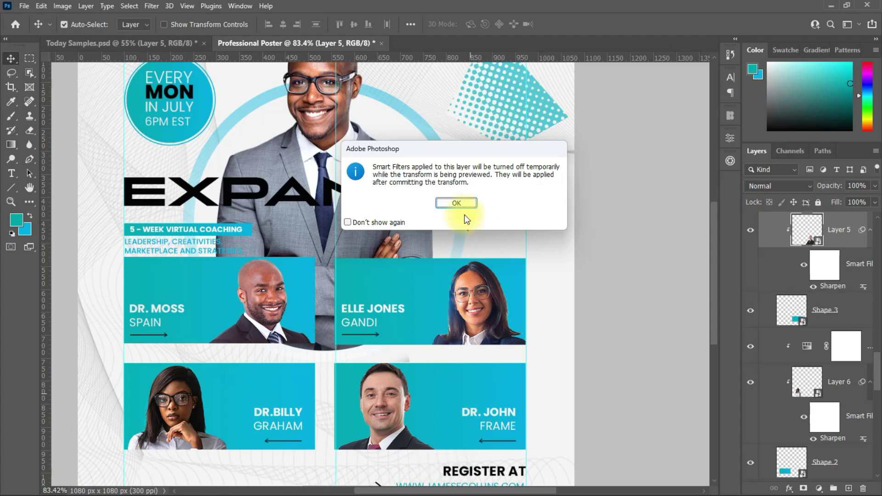
click(456, 203)
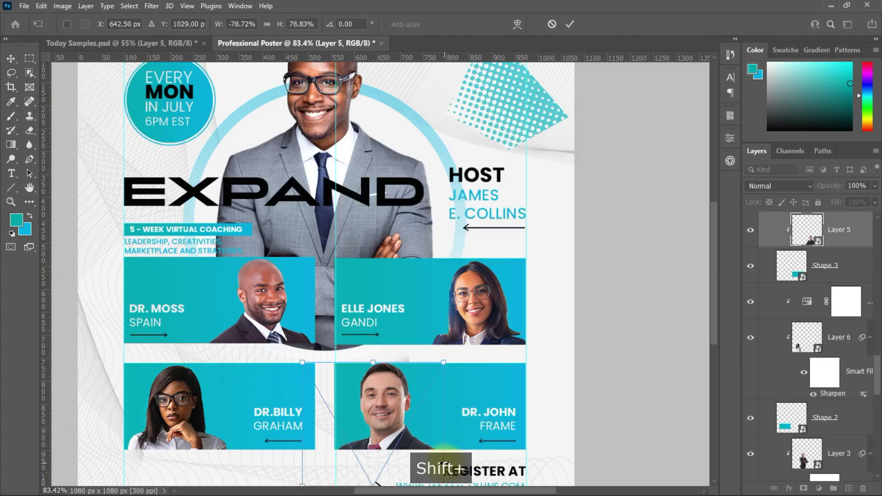
drag(444, 450, 437, 463)
click(569, 24)
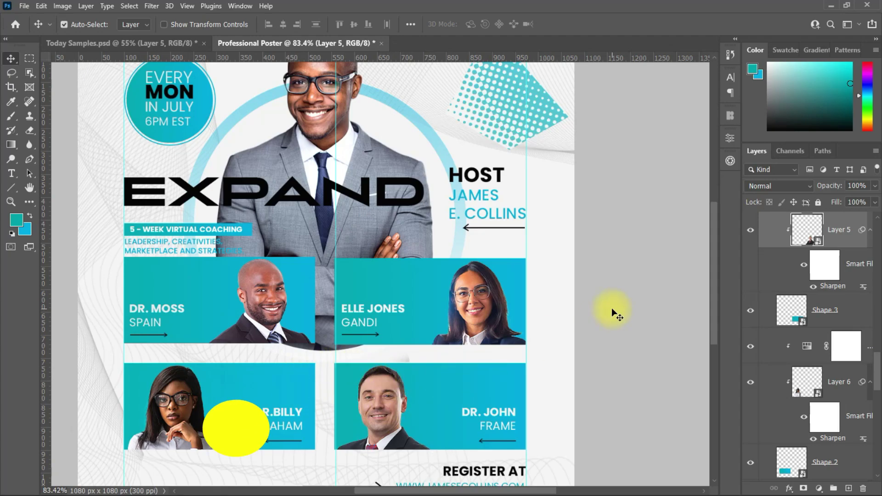
scroll(614, 307, down, 2)
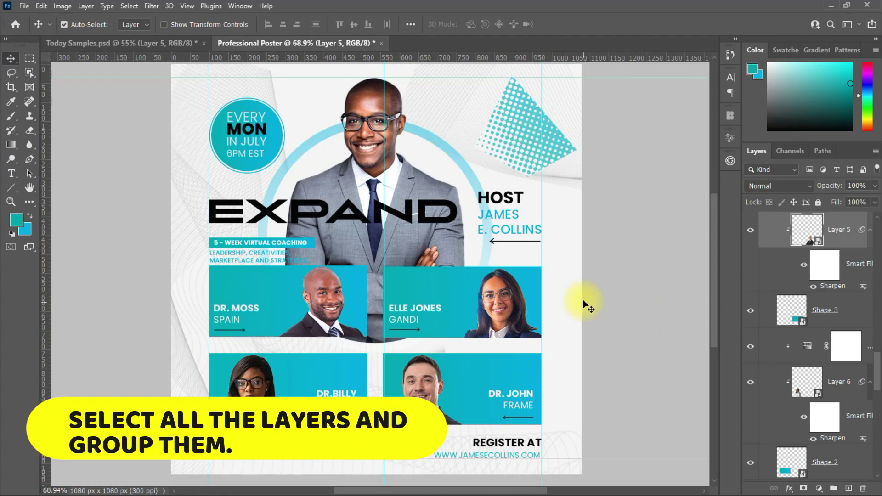
Group the arrow layers into a group named 'Arrow'.
drag(877, 370, 879, 312)
key(ctrl+g)
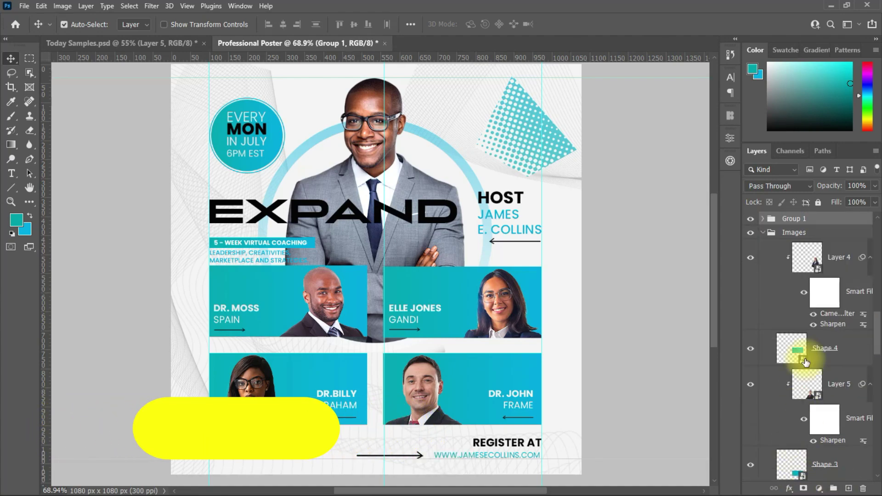
double_click(791, 218)
text(Arrow)
key(Return)
Group the main photo layers into a group named 'Main Image'.
click(762, 233)
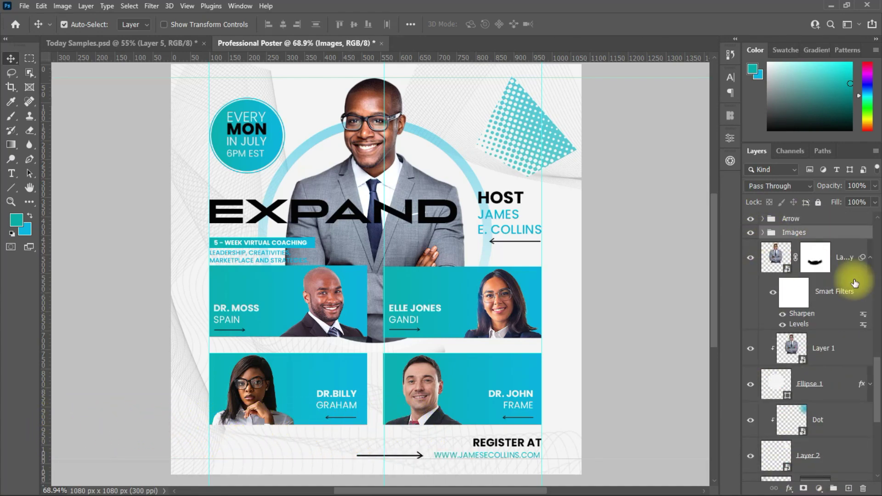
click(850, 393)
shift+click(850, 391)
key(ctrl+g)
double_click(809, 248)
key(Caps_Lock)
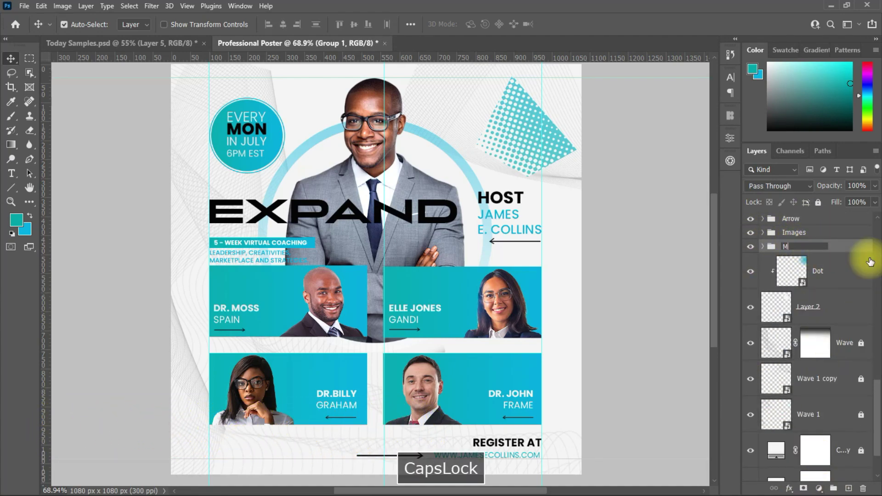
text(Main ge)
key(BackSpace)
text(Ima)
key(Return)
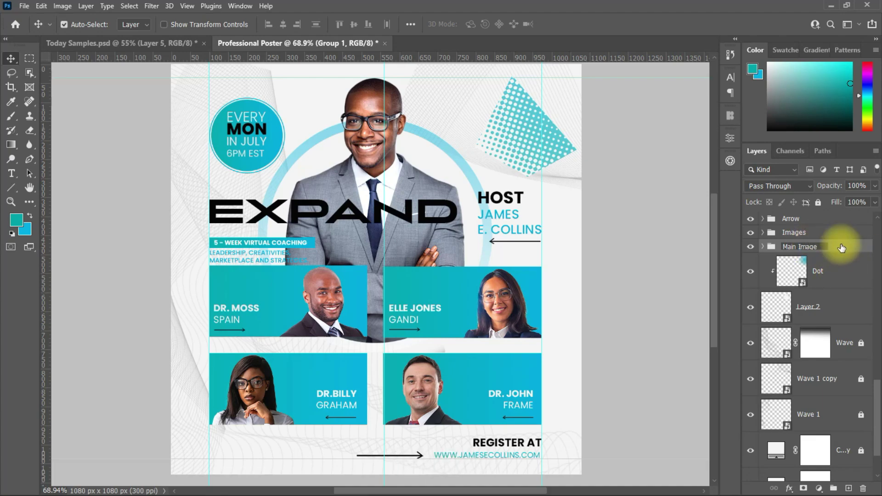
Group the background layers from Dot downward into a group named 'BG'.
click(837, 272)
scroll(840, 345, down, 3)
shift+click(847, 433)
key(ctrl+g)
double_click(835, 437)
key(Caps_Lock)
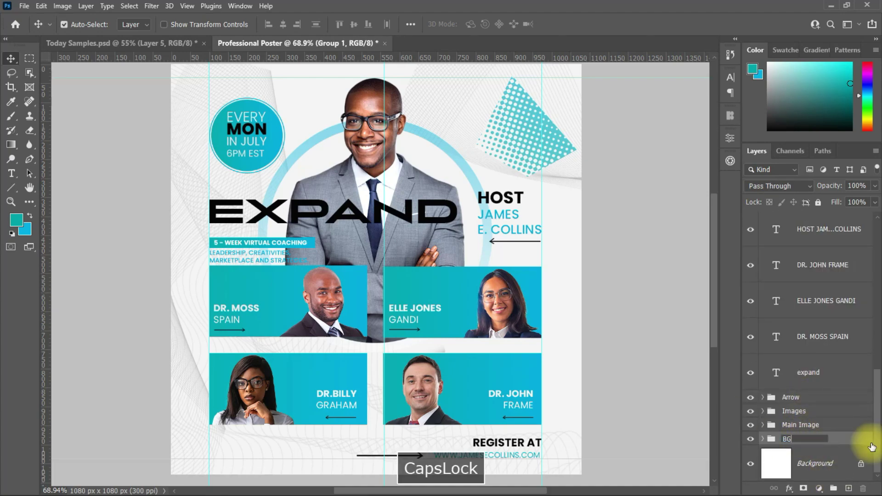
text(BG)
key(Return)
Group all the text layers into a group named 'Text'.
click(827, 373)
scroll(827, 299, up, 5)
shift+click(827, 229)
key(ctrl+g)
double_click(826, 219)
text(Text)
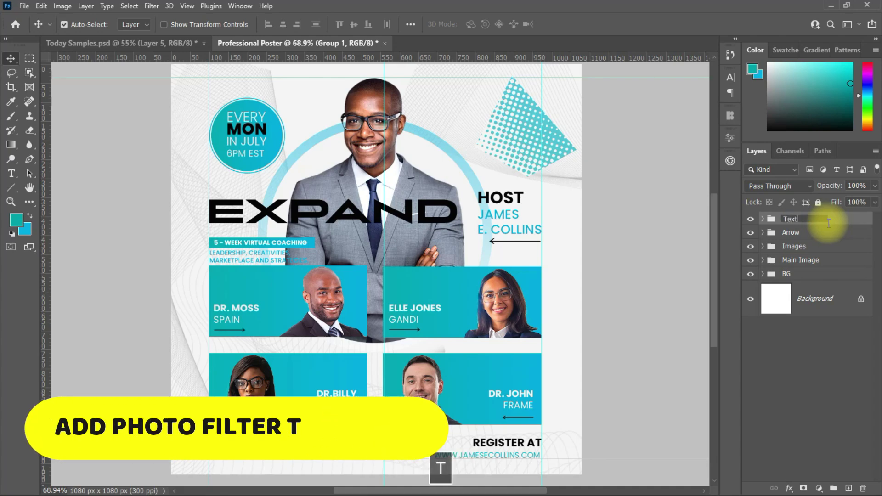
click(591, 243)
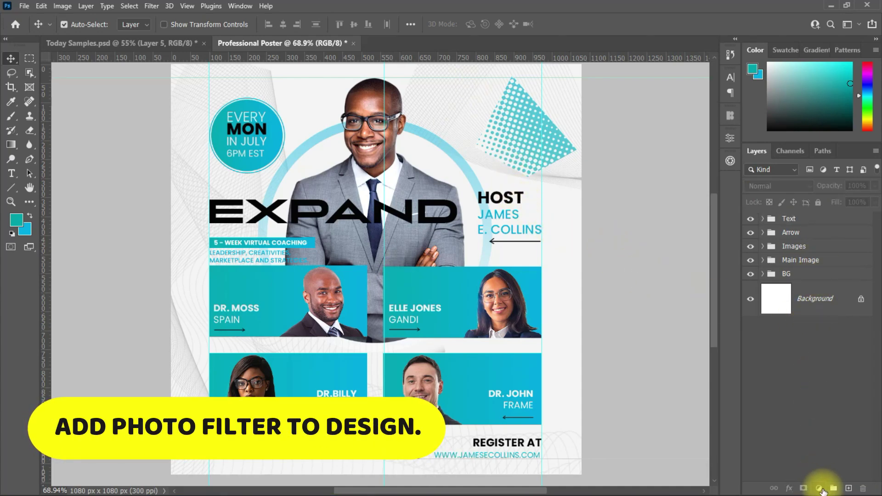
Add a Photo Filter adjustment layer with Cooling Filter (80) at 7% density, then hide guides.
click(819, 489)
click(821, 411)
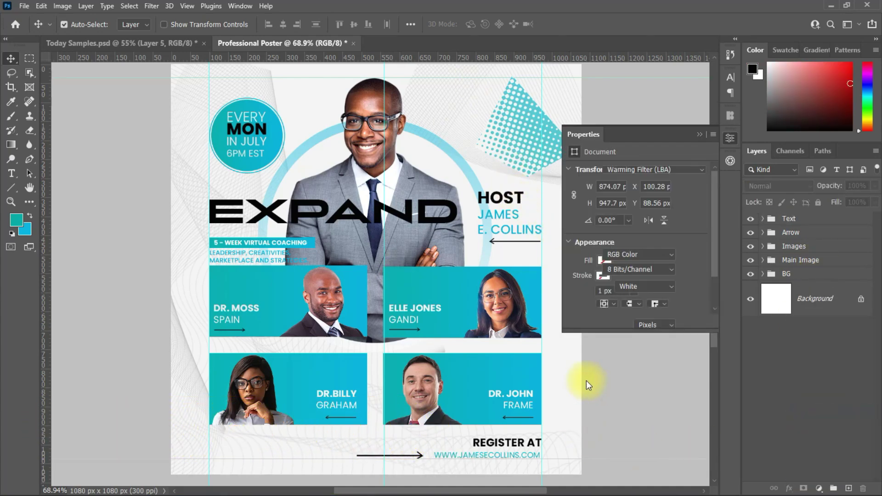
click(678, 169)
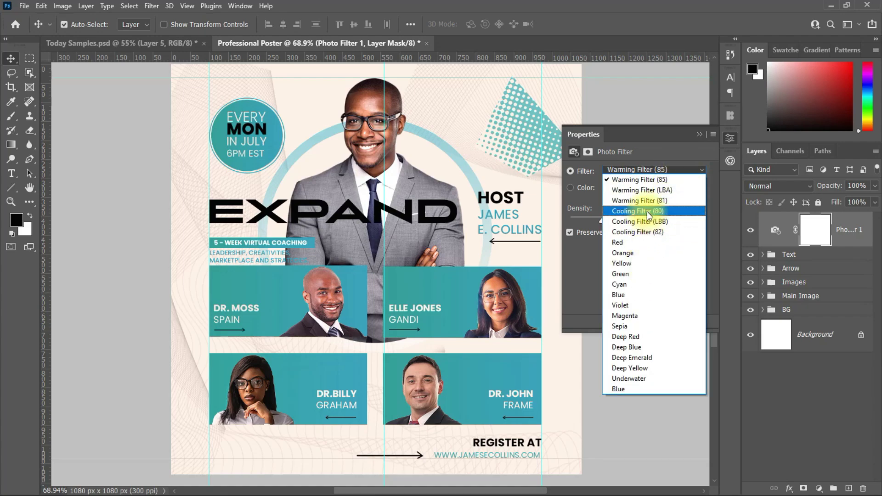
click(647, 211)
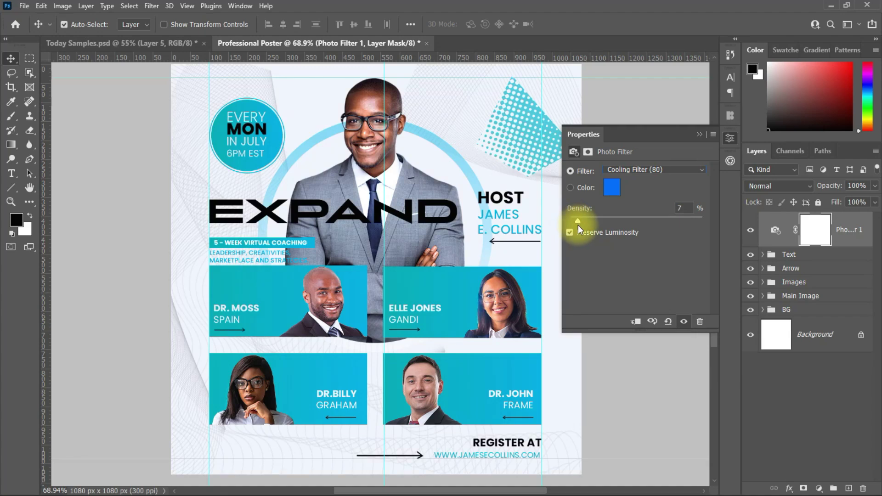
click(697, 134)
scroll(415, 264, up, 1)
key(ctrl+h)
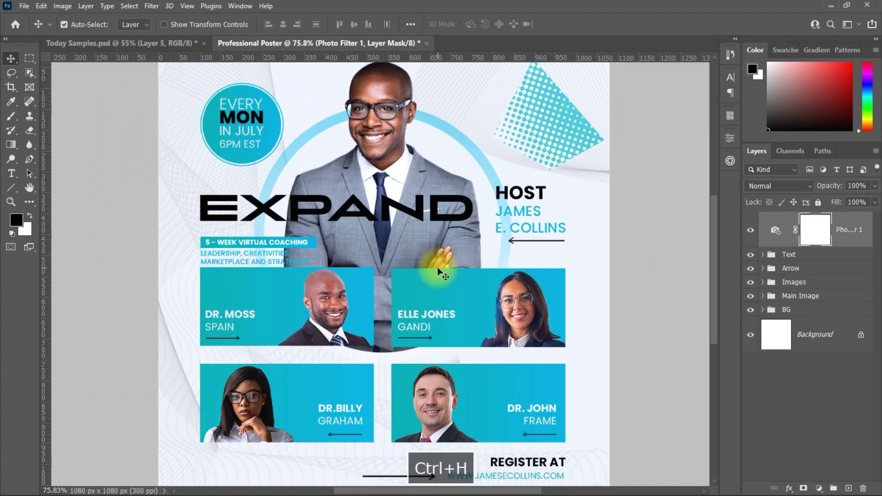